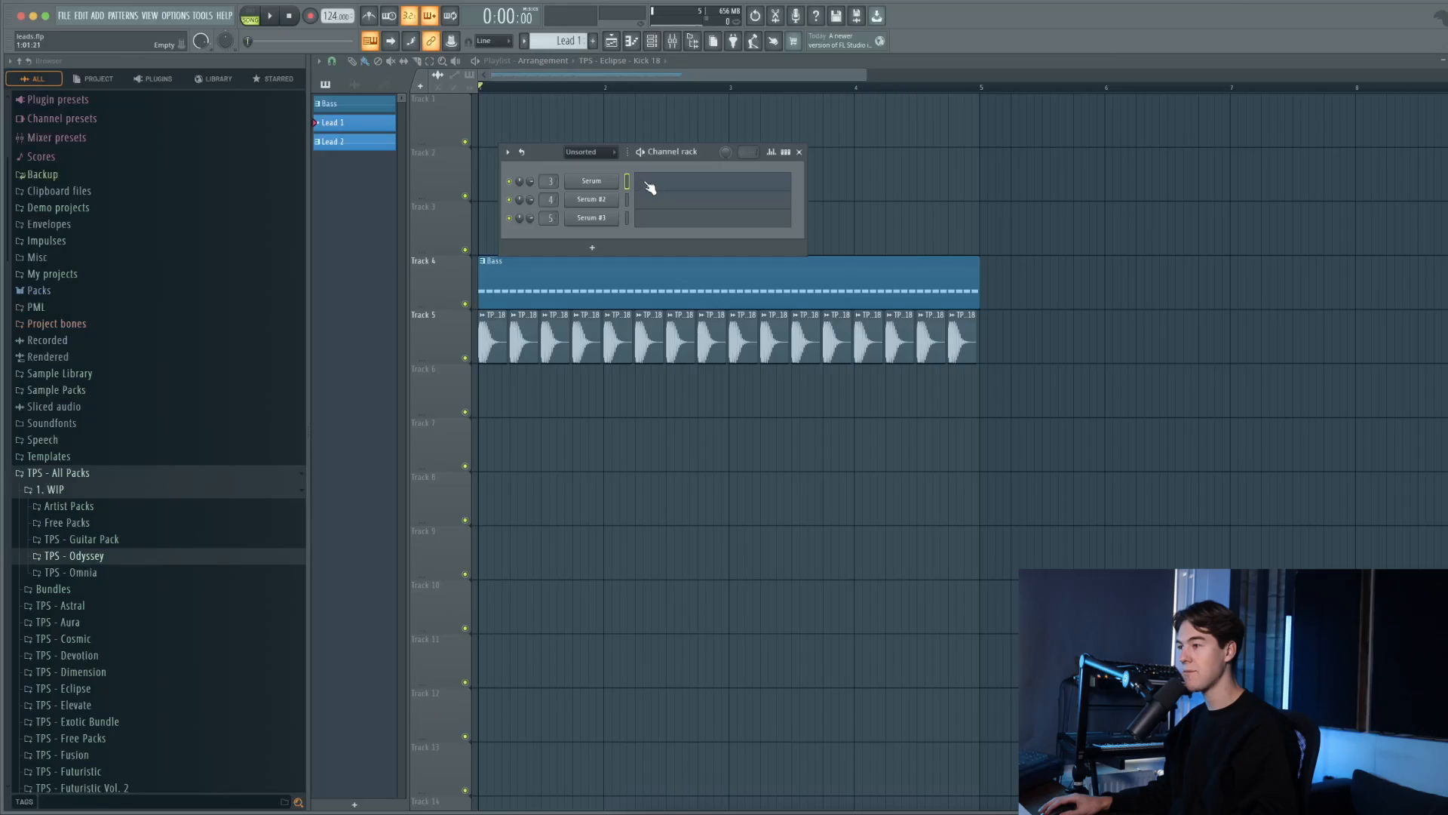
# - Draw a one-bar F5 note at the start of the Lead 1 pattern for the first Serum channel
pyautogui.click(653, 183)
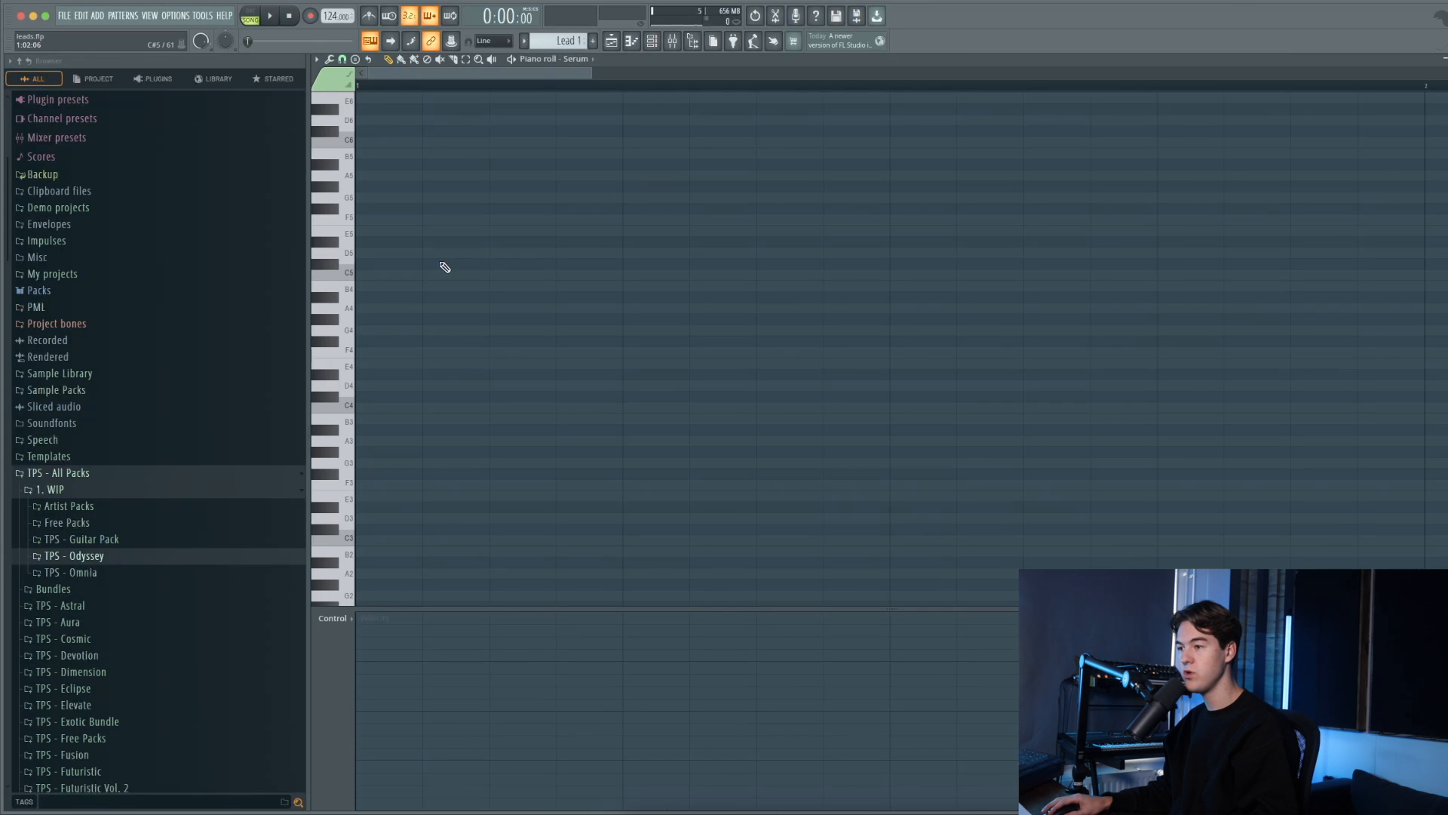
pyautogui.click(368, 220)
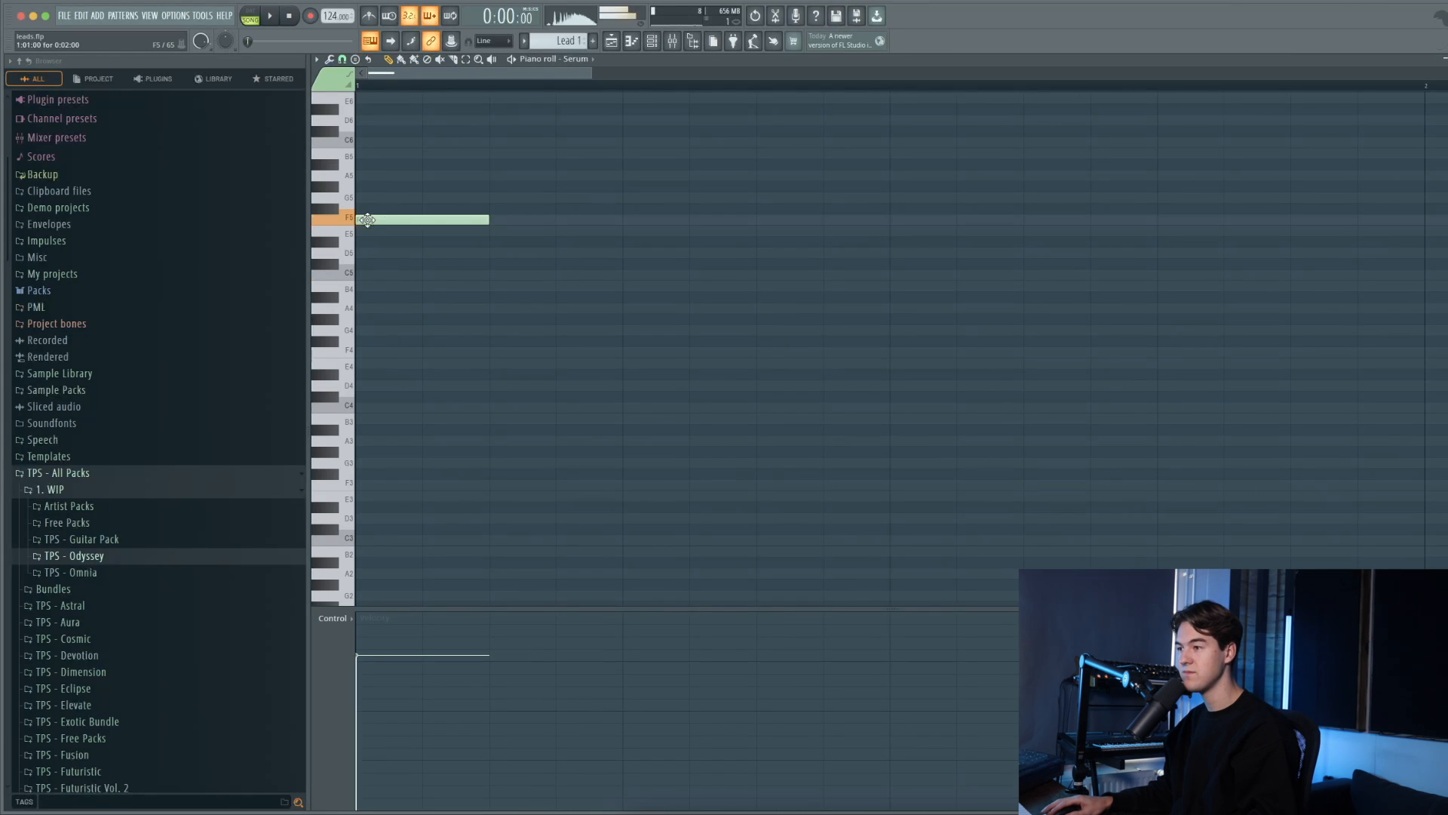
pyautogui.scroll(-3, 487, 226)
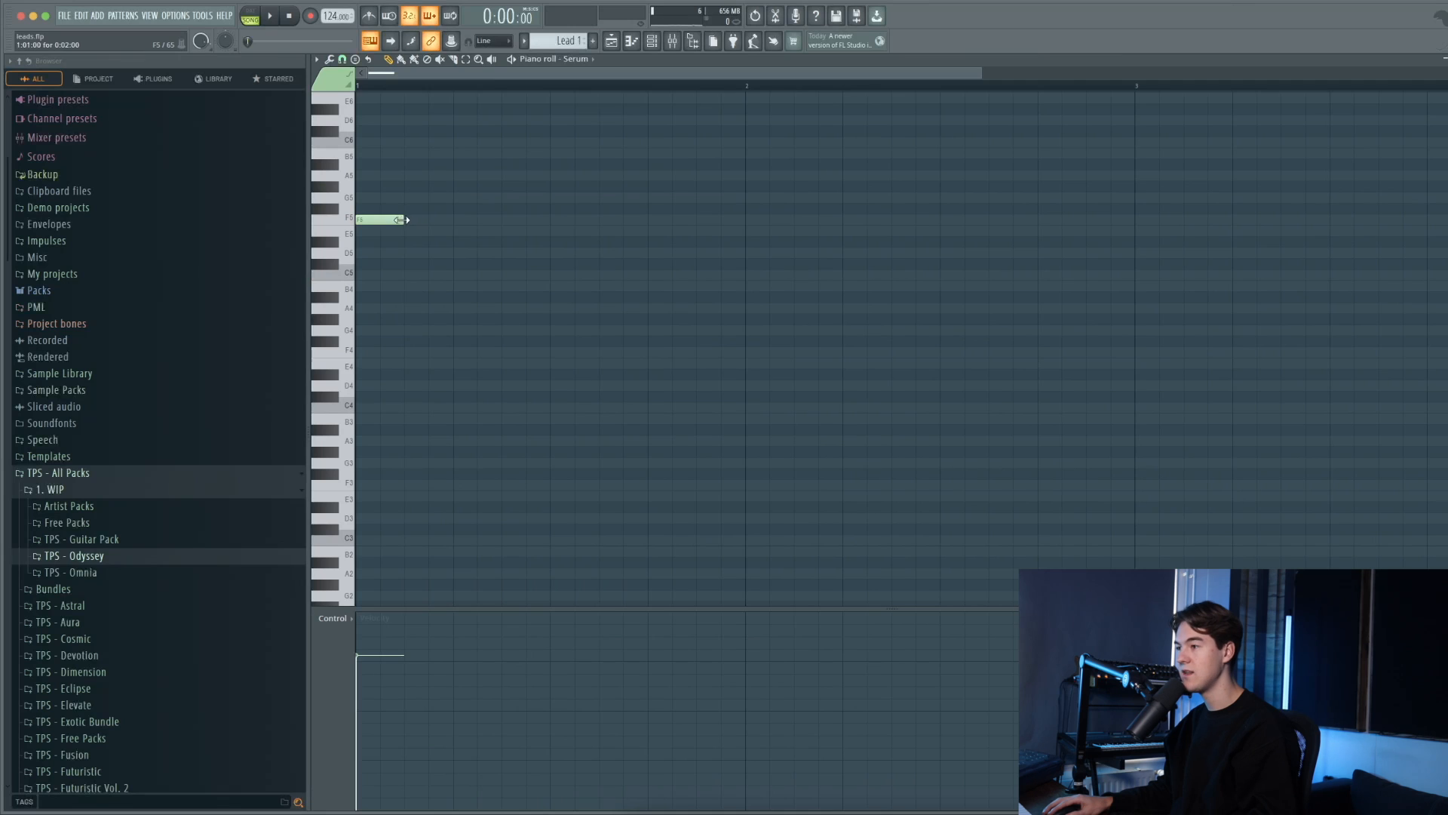
pyautogui.moveTo(407, 220); pyautogui.dragTo(747, 224)
# - Place the Lead 1 pattern at bar 1 of the playlist on Track 3, directly above the Bass clip, and play it
pyautogui.click(619, 44)
pyautogui.moveTo(568, 178); pyautogui.dragTo(465, 167)
pyautogui.moveTo(557, 95); pyautogui.dragTo(478, 92)
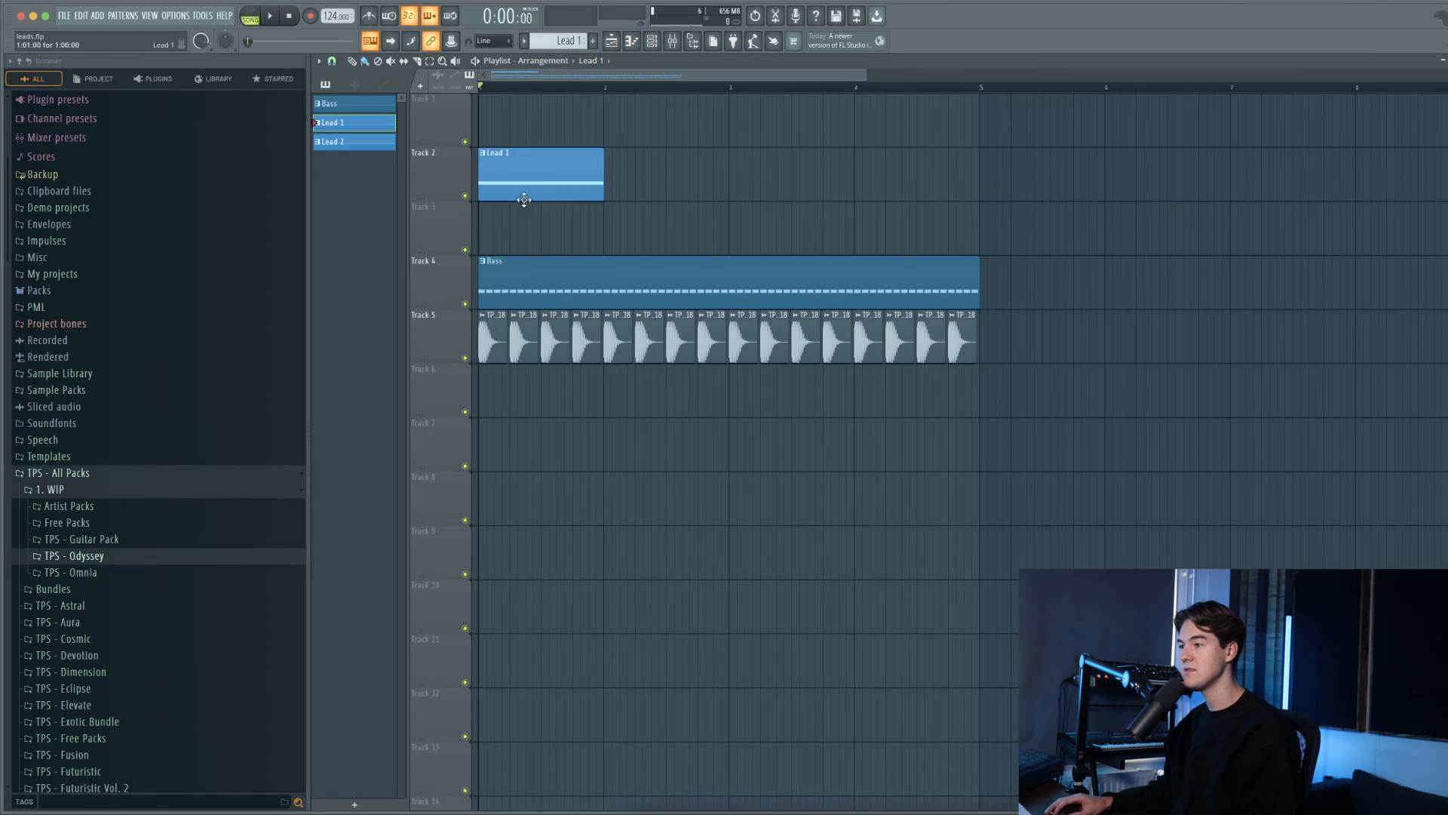
pyautogui.moveTo(523, 193); pyautogui.dragTo(523, 228)
pyautogui.press('space')
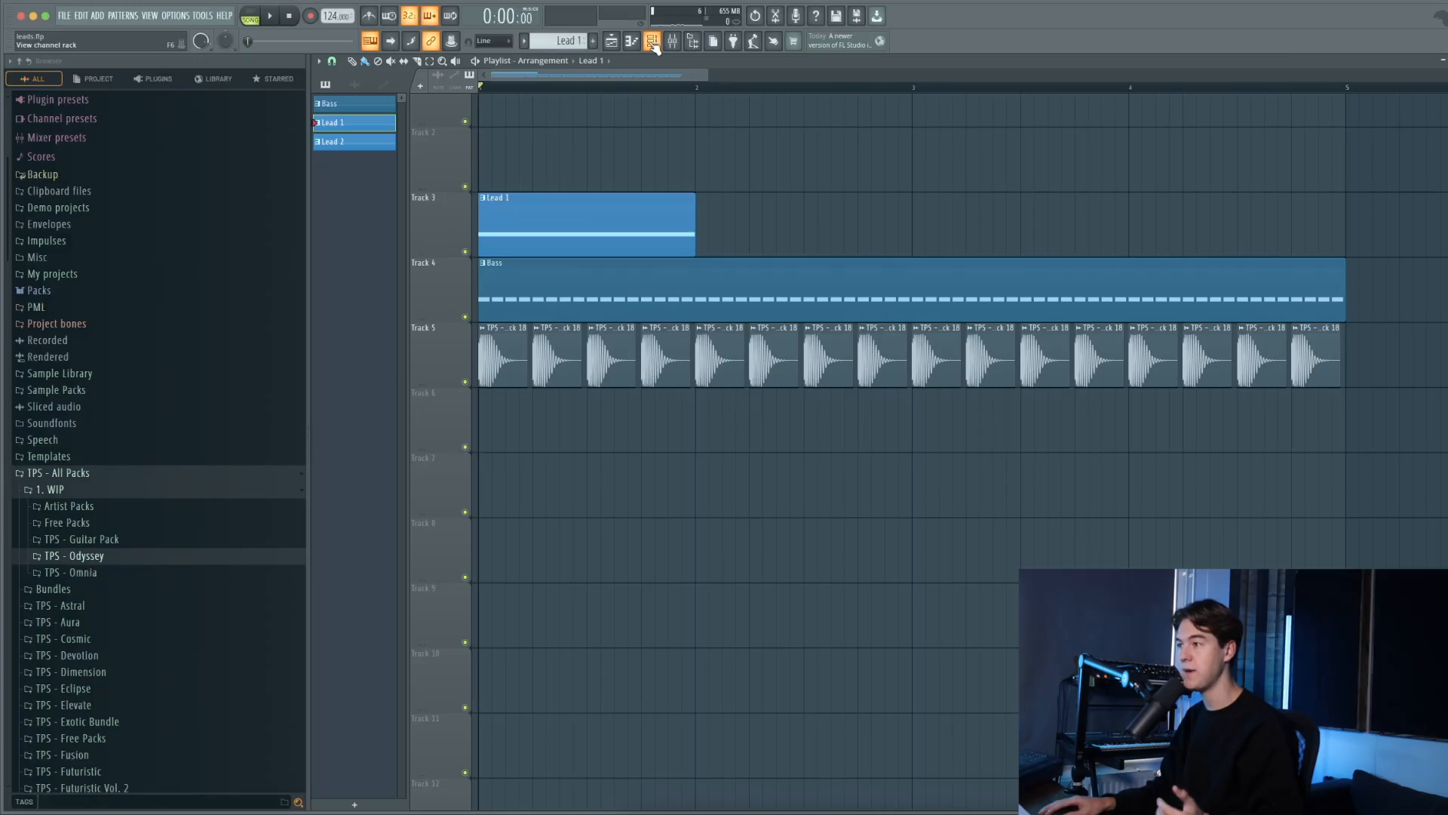
# - Open the first Serum channel's synth window and audition its pitch bend during playback
pyautogui.click(653, 42)
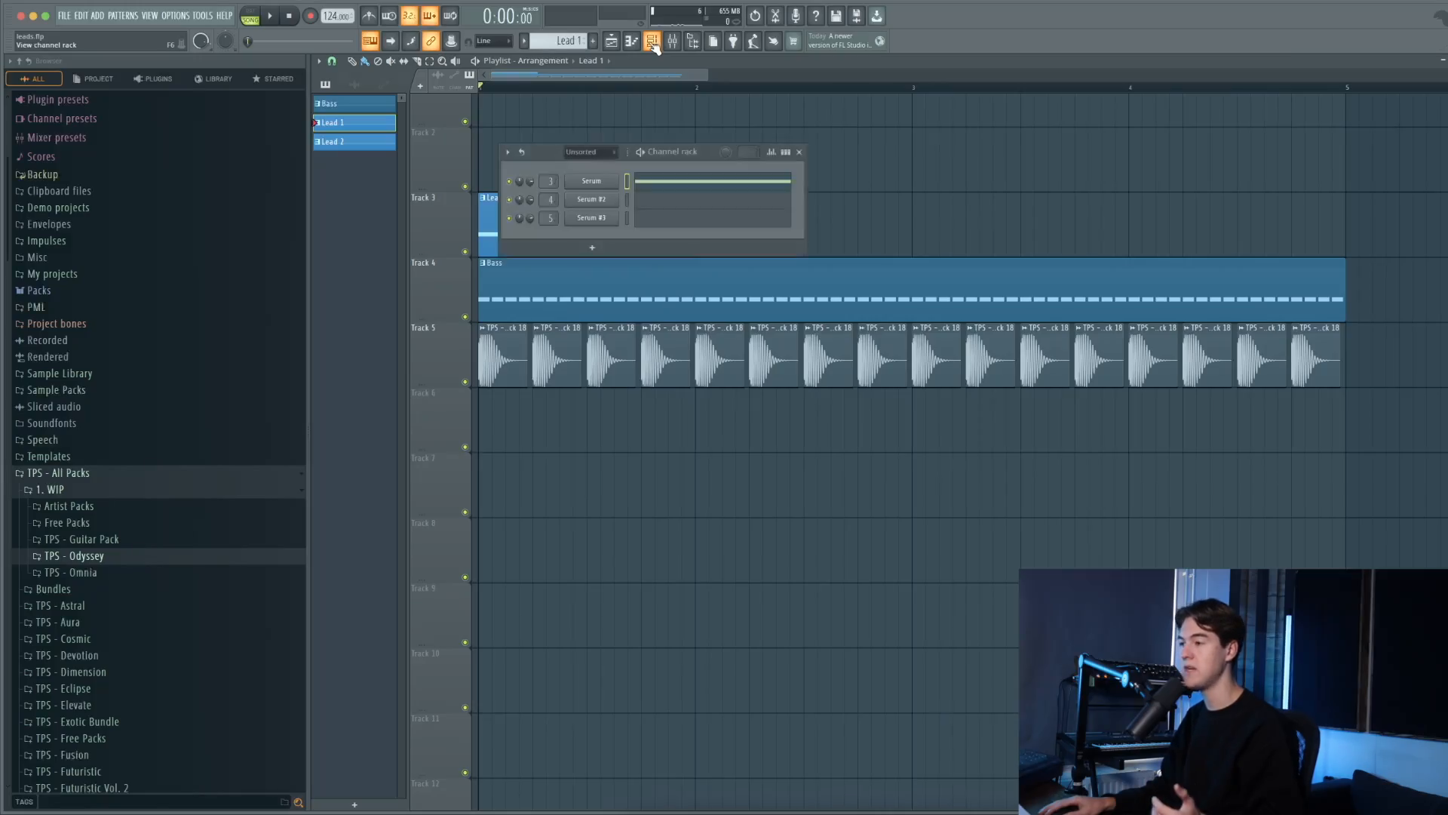
pyautogui.click(599, 182)
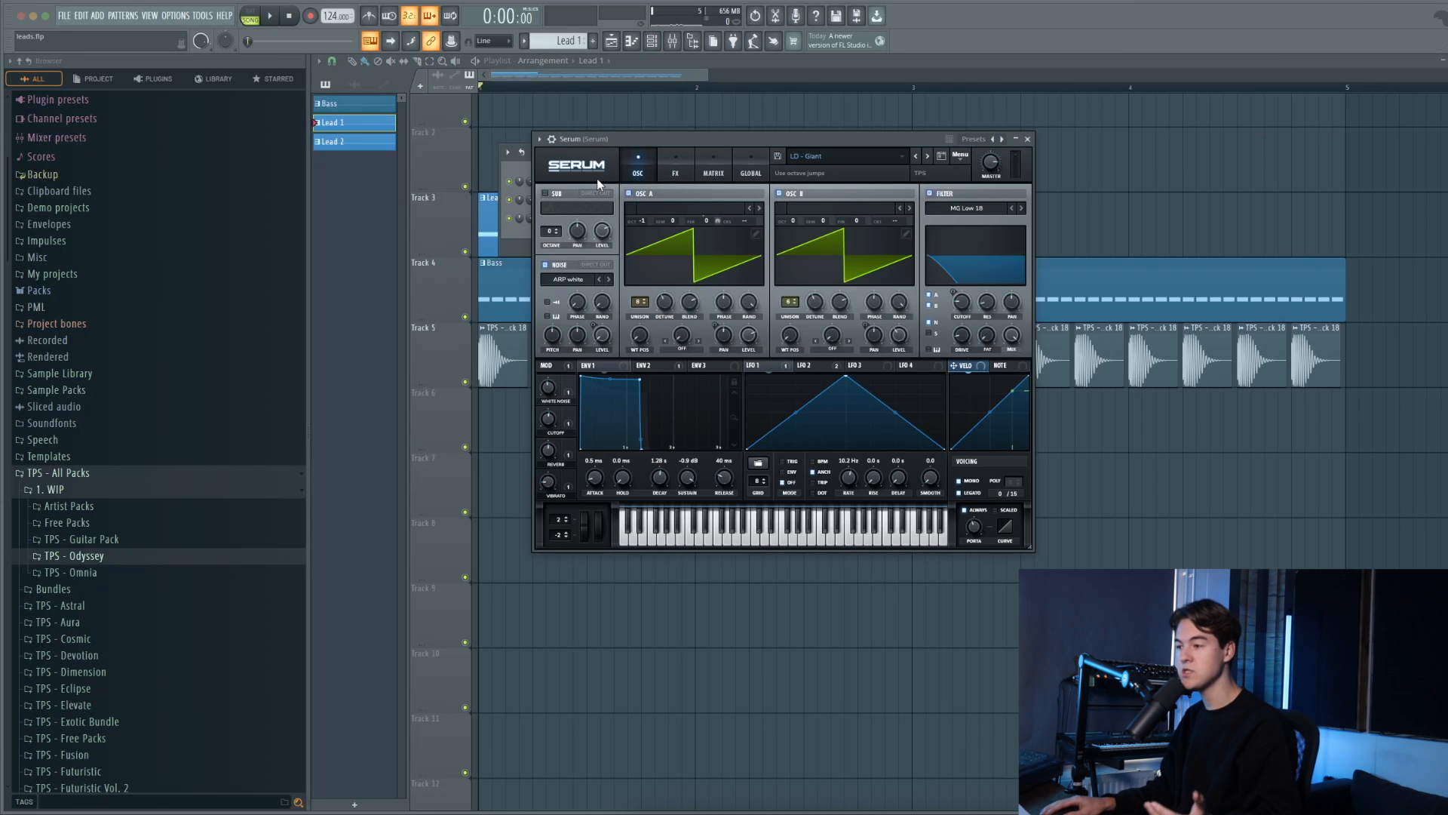
pyautogui.press('space')
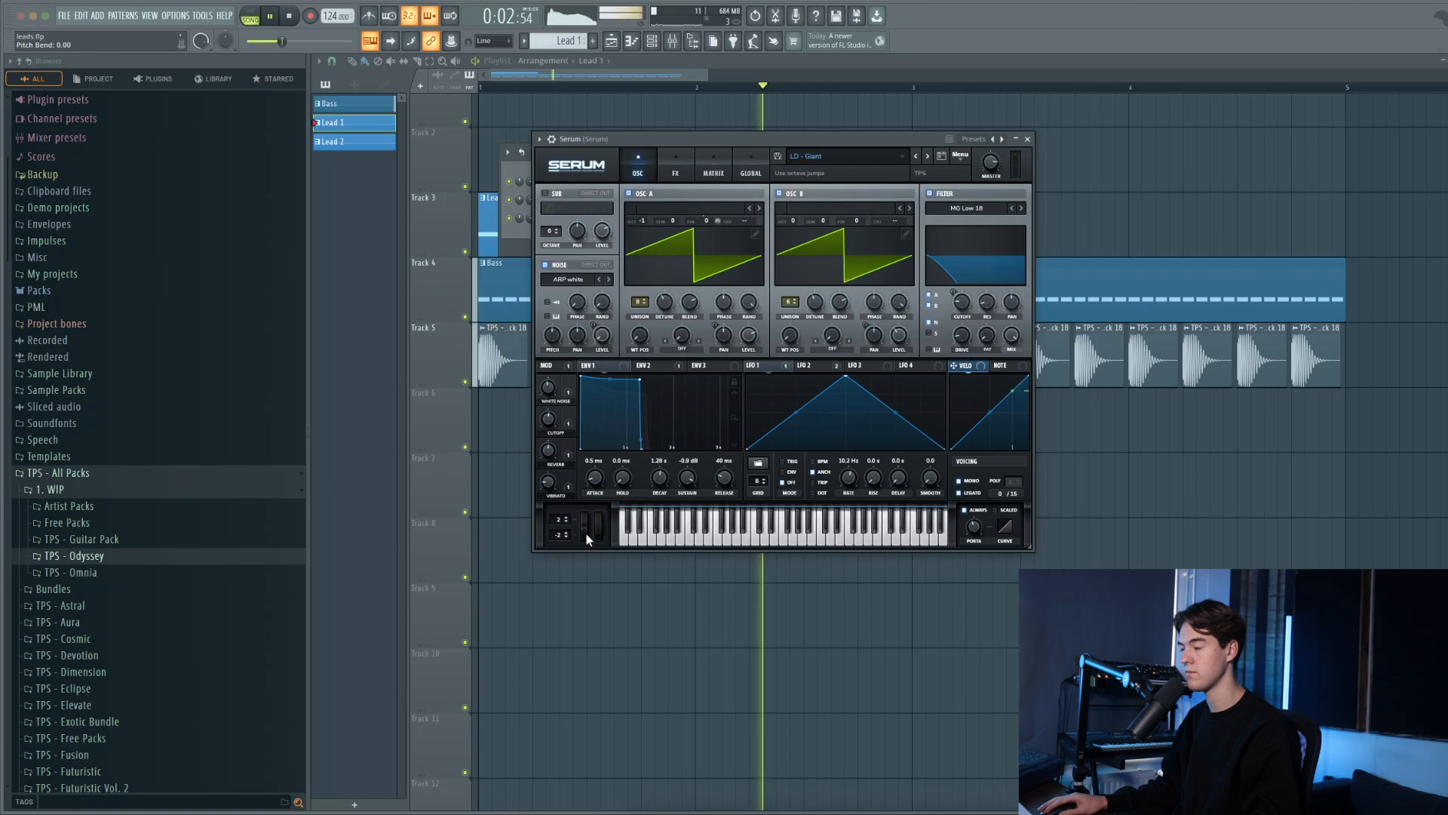
pyautogui.press('space')
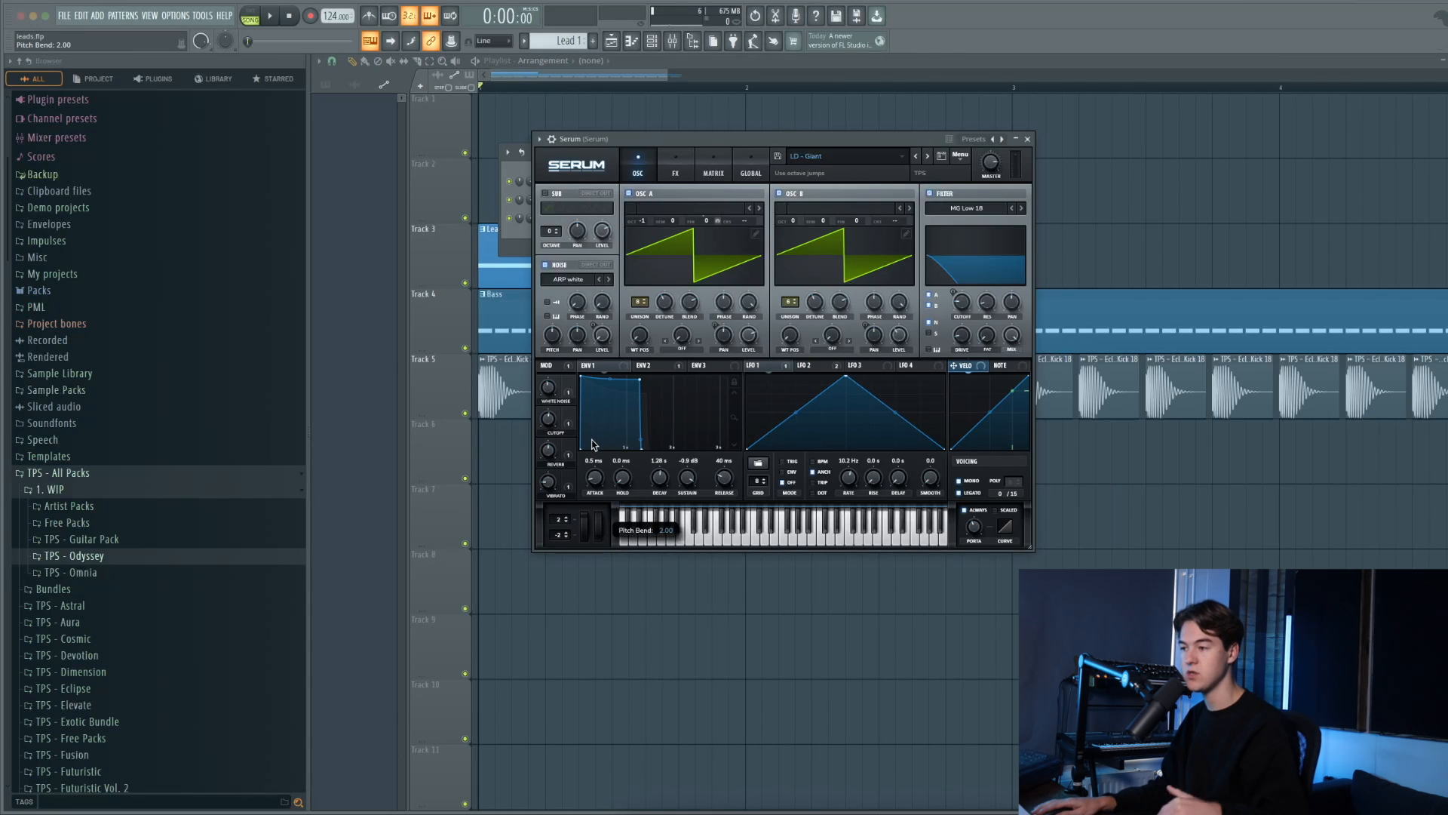
# - Nudge Serum's pitch bend wheel and create an automation clip for this last tweaked parameter
pyautogui.moveTo(592, 445); pyautogui.dragTo(592, 445)
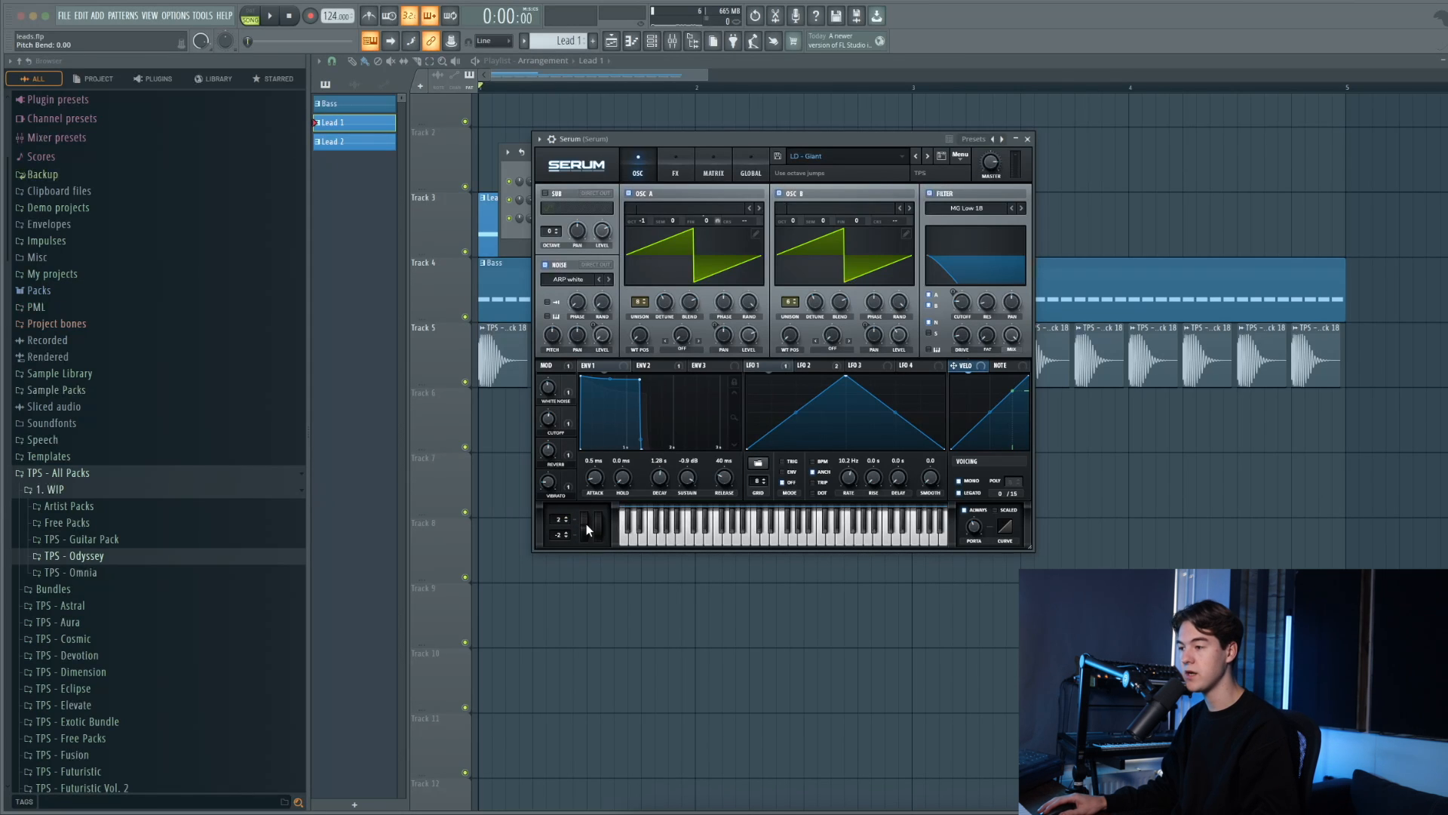
pyautogui.moveTo(584, 525); pyautogui.dragTo(586, 525)
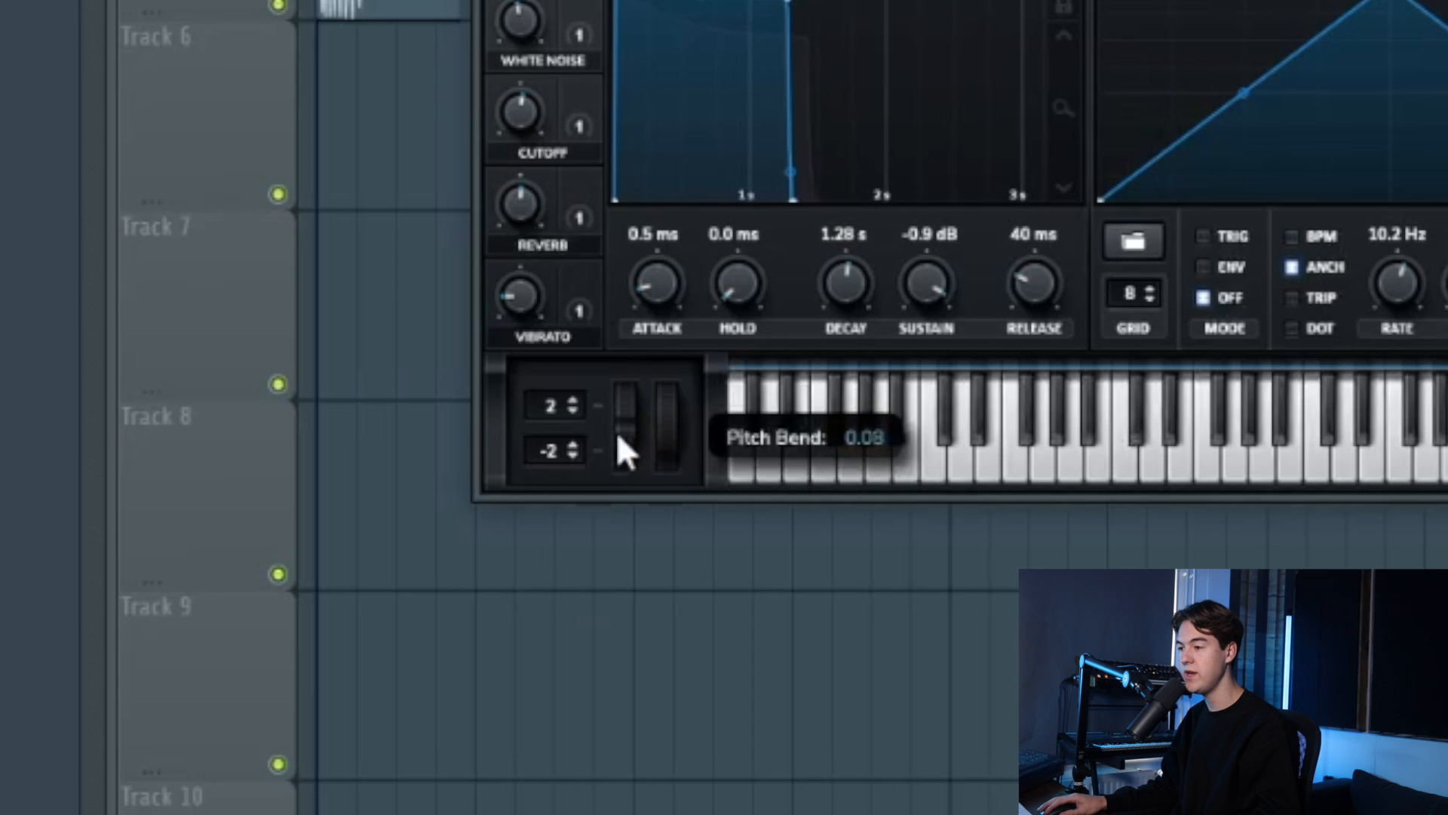
pyautogui.moveTo(618, 436); pyautogui.dragTo(611, 442)
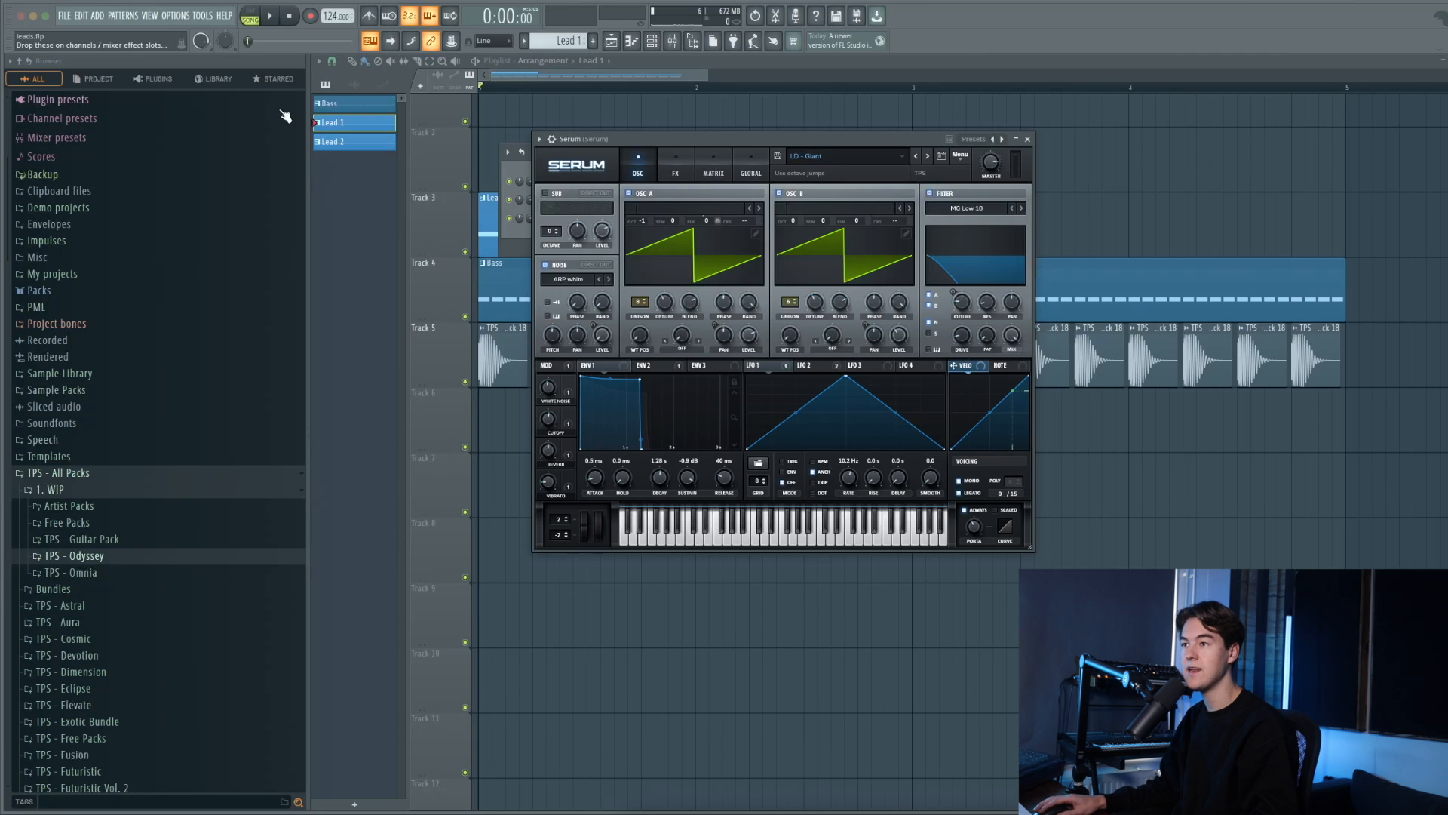
pyautogui.click(203, 15)
pyautogui.moveTo(251, 167)
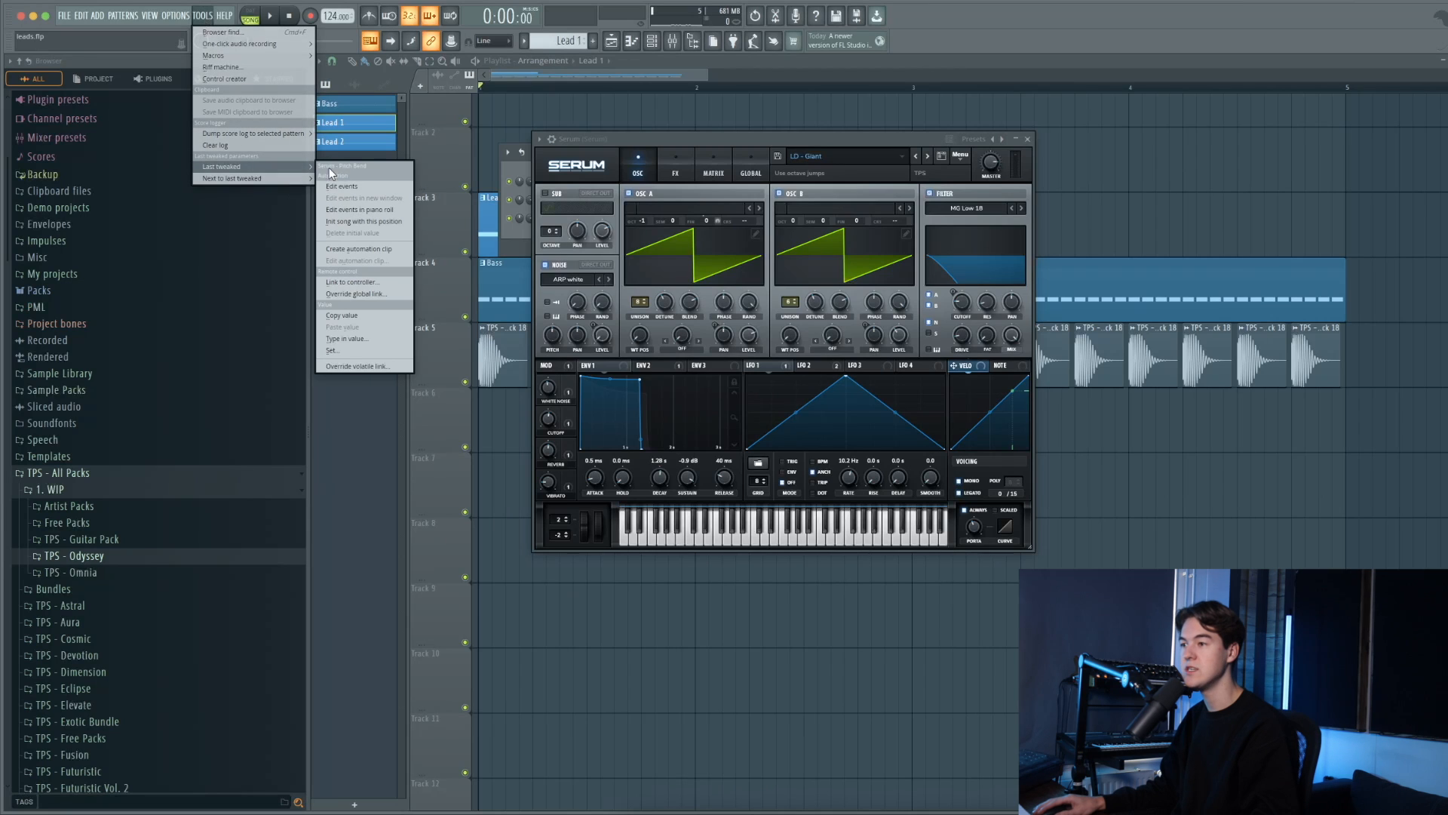
pyautogui.click(346, 249)
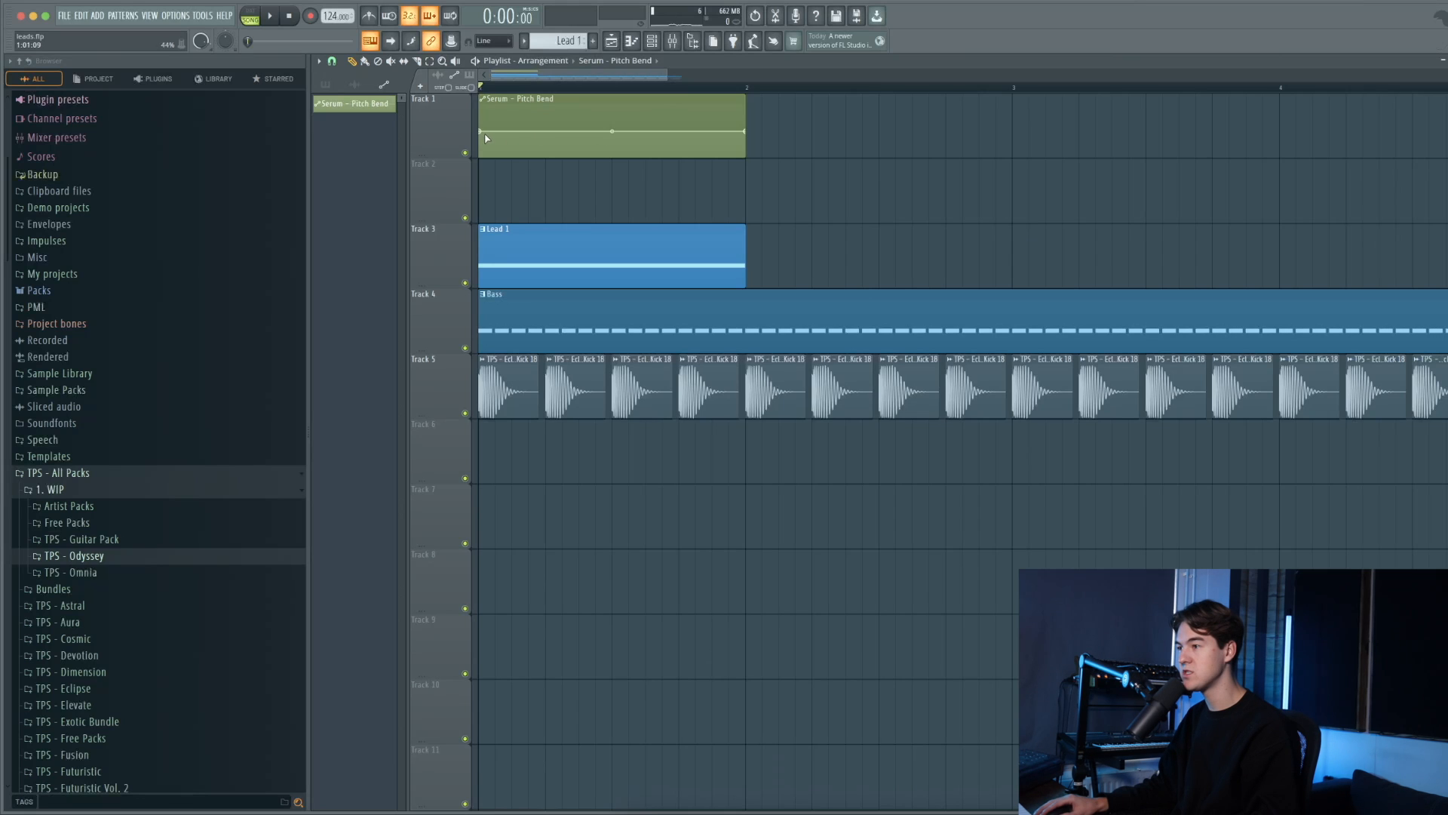
# - Shape the Serum pitch bend automation to start high, dip to the minimum mid-bar and rise back to centre, and play it
pyautogui.click(618, 153)
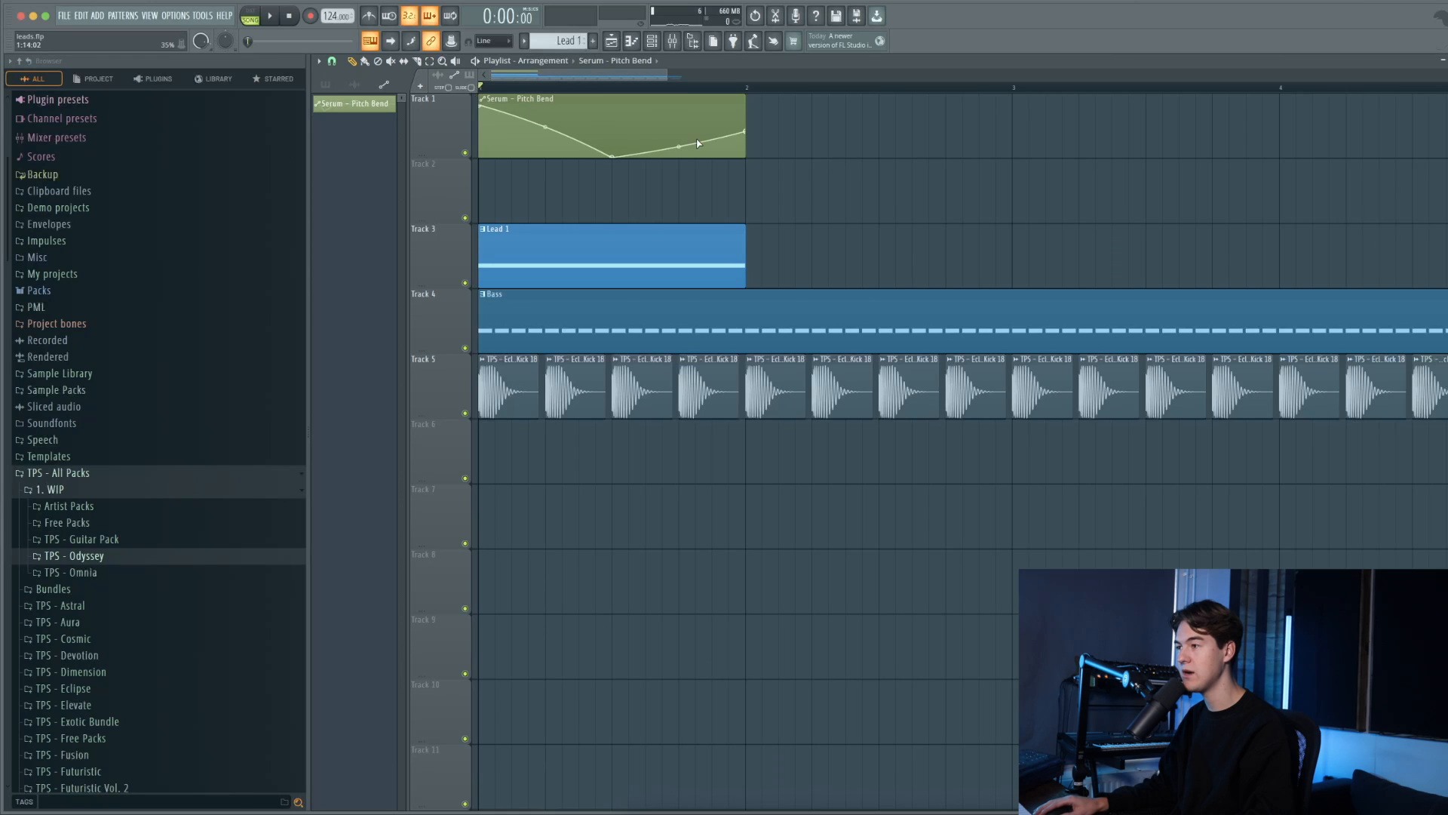
pyautogui.press('space')
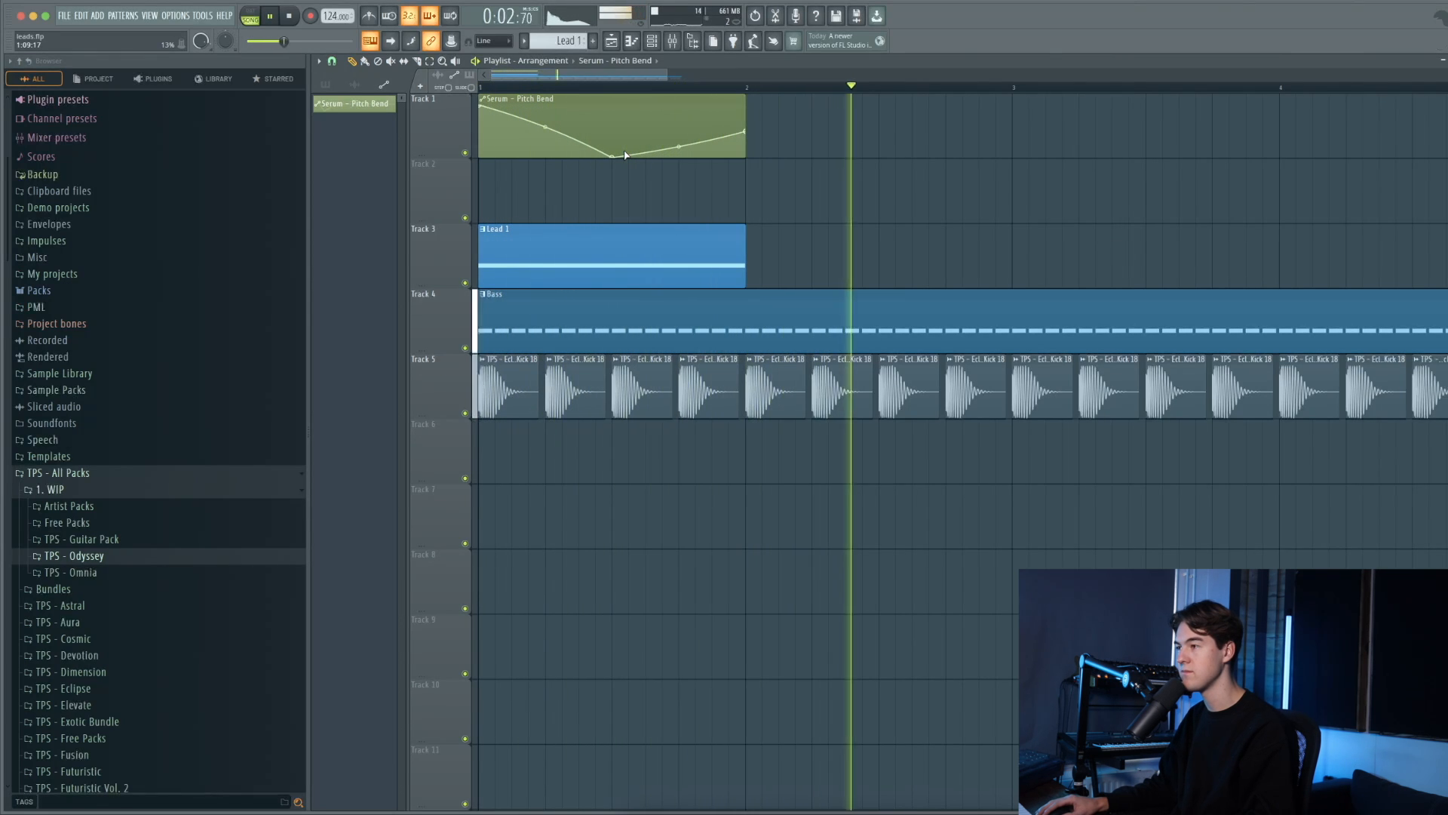
pyautogui.press('space')
# - Try extra control points in both halves of the pitch bend curve, auditioning the variations
pyautogui.press('space')
pyautogui.press('space')
pyautogui.press('space')
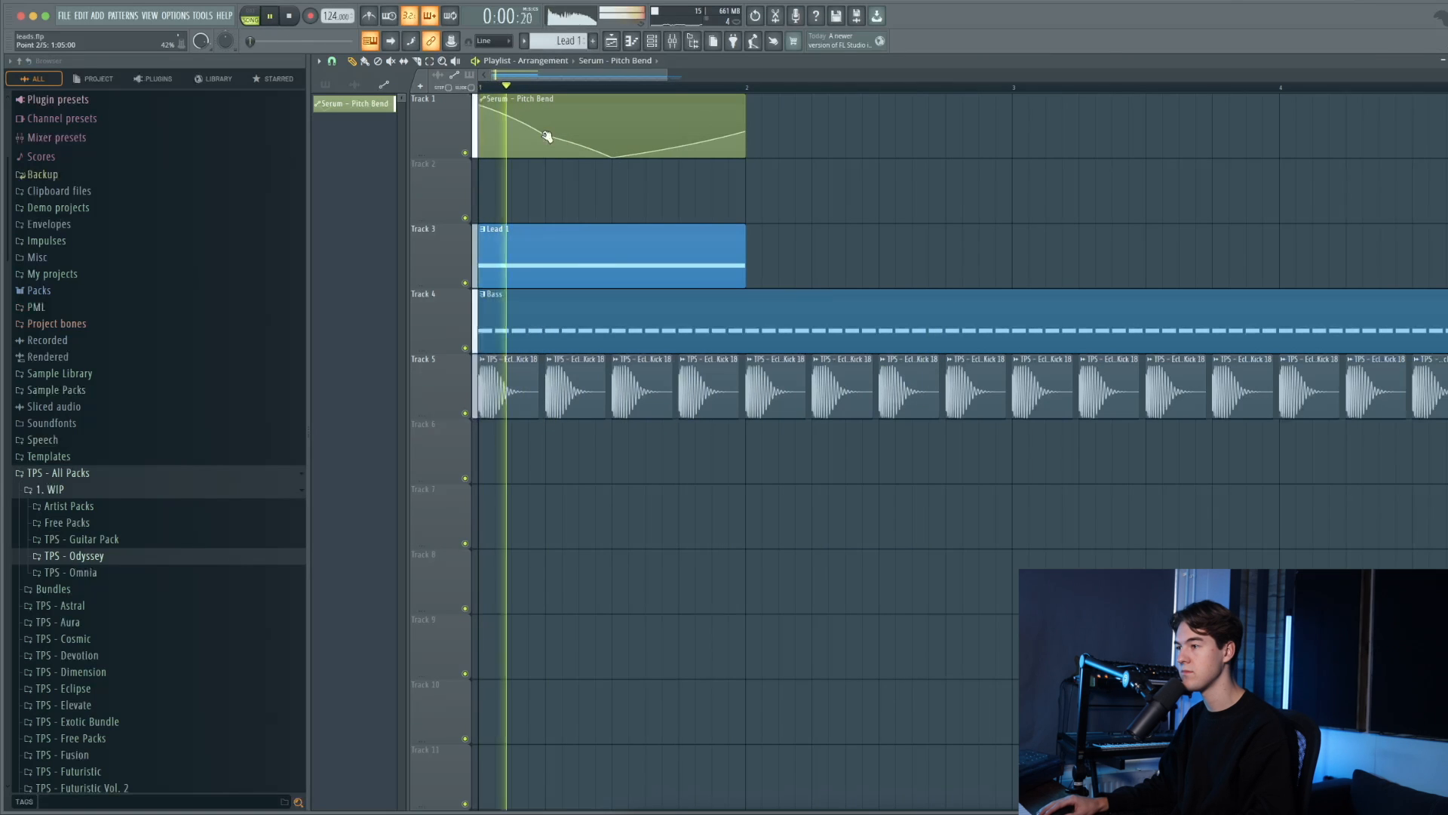
pyautogui.press('space')
pyautogui.press('space')
pyautogui.rightClick(680, 131)
pyautogui.rightClick(680, 143)
pyautogui.press('space')
pyautogui.moveTo(679, 144)
pyautogui.mouseDown()
pyautogui.moveTo(646, 132)
pyautogui.moveTo(681, 143)
pyautogui.mouseUp()
pyautogui.press('space')
pyautogui.press('space')
pyautogui.press('space')
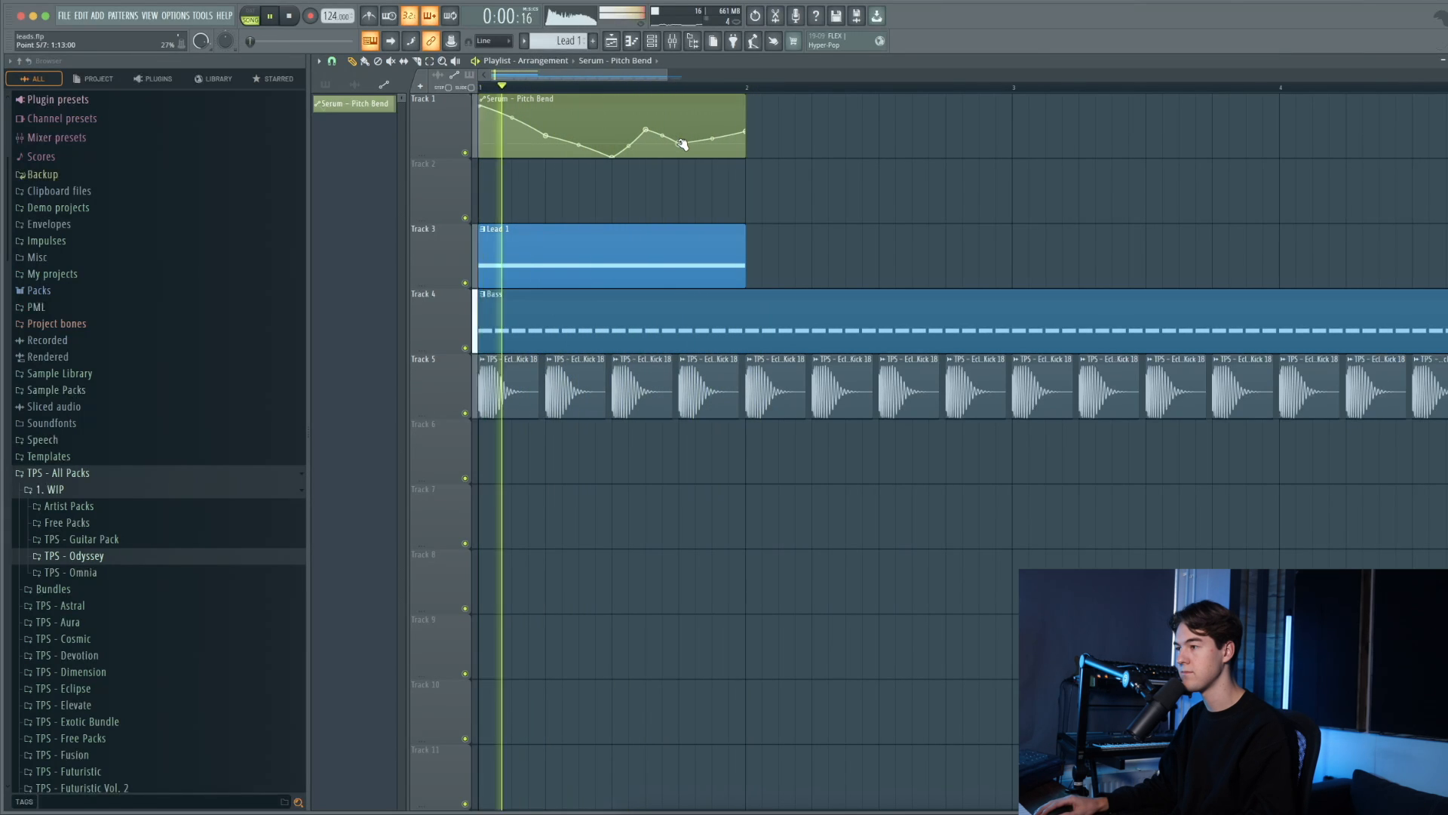
pyautogui.press('space')
pyautogui.press('space')
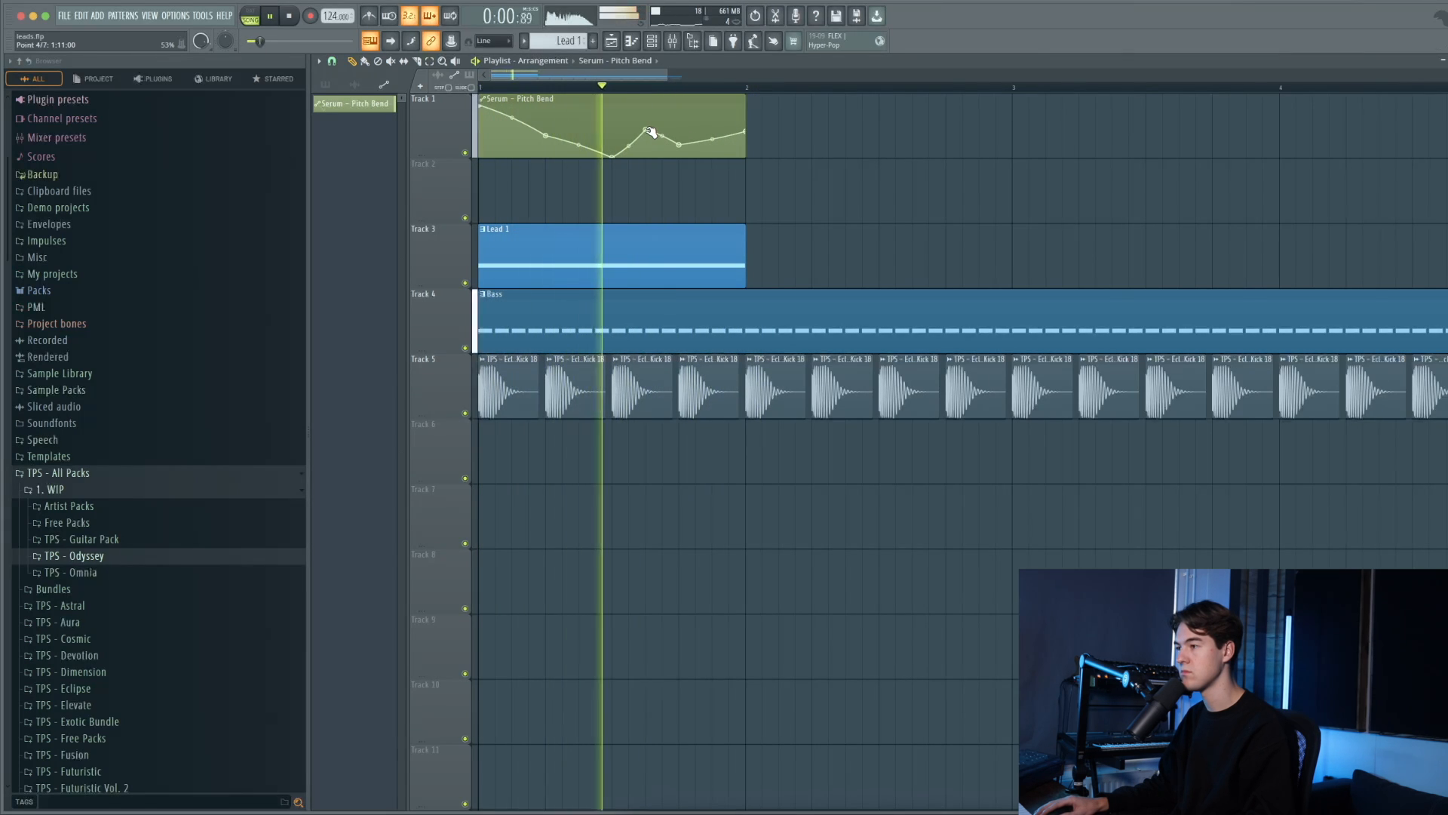
# - Delete the extra control points from the pitch bend automation, leaving only the start, mid-bar and end points, and play it back
pyautogui.rightClick(648, 130)
pyautogui.click(665, 143)
pyautogui.press('space')
pyautogui.press('space')
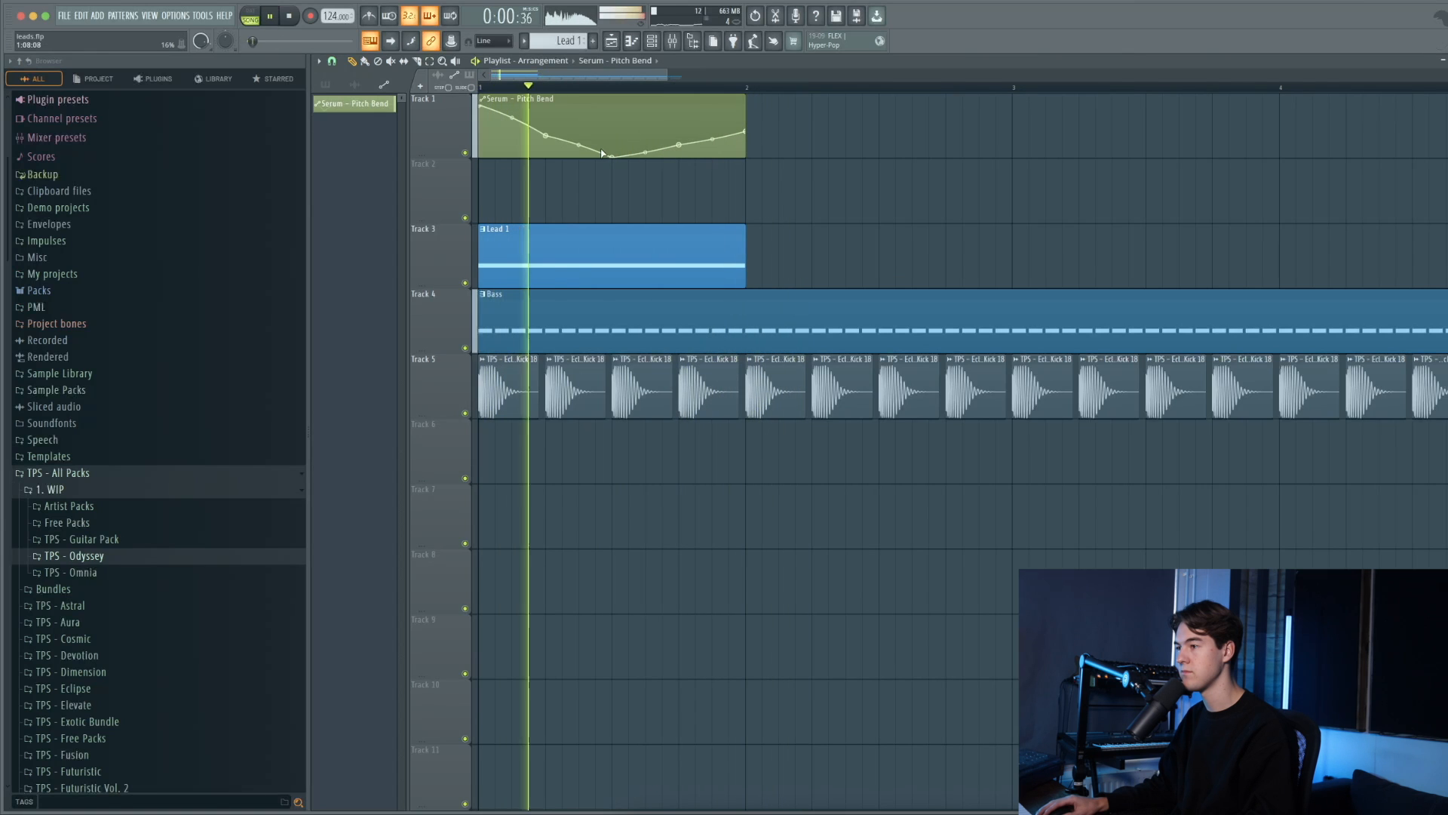
pyautogui.rightClick(546, 136)
pyautogui.click(566, 153)
pyautogui.press('space')
pyautogui.press('space')
pyautogui.rightClick(680, 144)
pyautogui.click(698, 162)
pyautogui.press('space')
pyautogui.press('space')
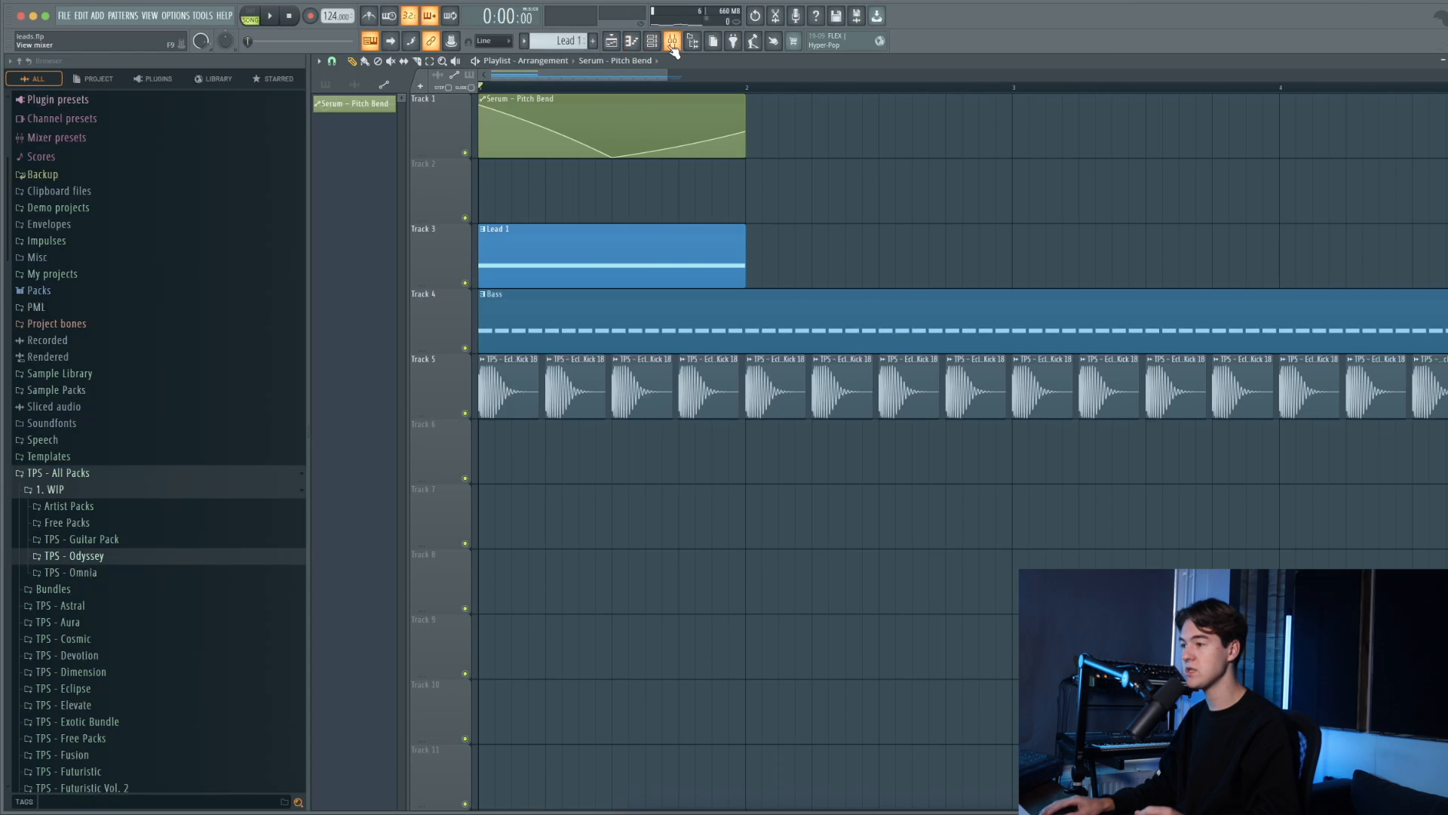
# - Add Fruity Parametric EQ 2 to the first effect slot of the Serum mixer track
pyautogui.click(672, 44)
pyautogui.click(1151, 342)
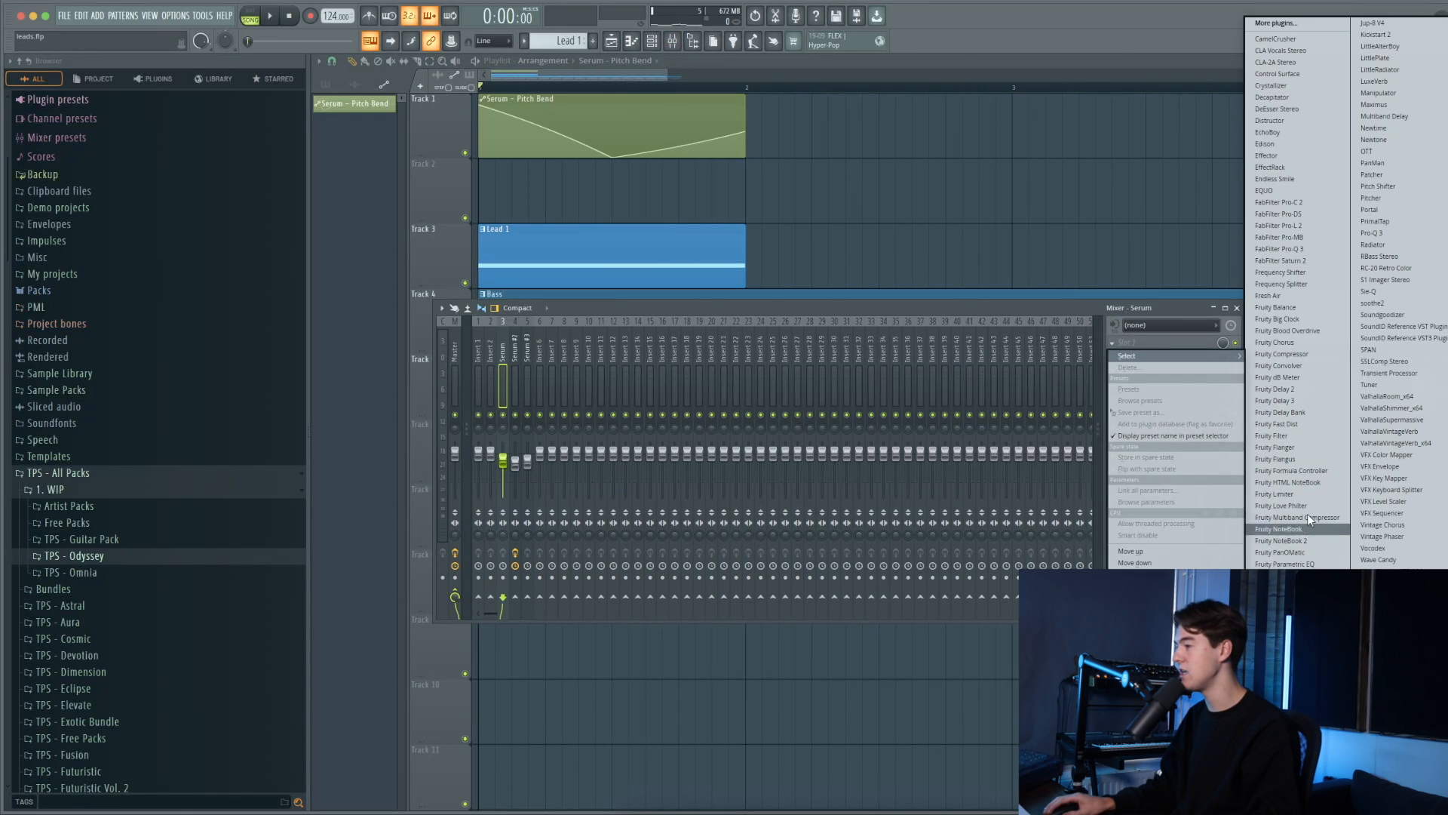
pyautogui.click(1292, 575)
# - Turn EQ band 1 into a low cut and raise its cutoff frequency while listening, closing the EQ when done
pyautogui.scroll(1, 742, 215)
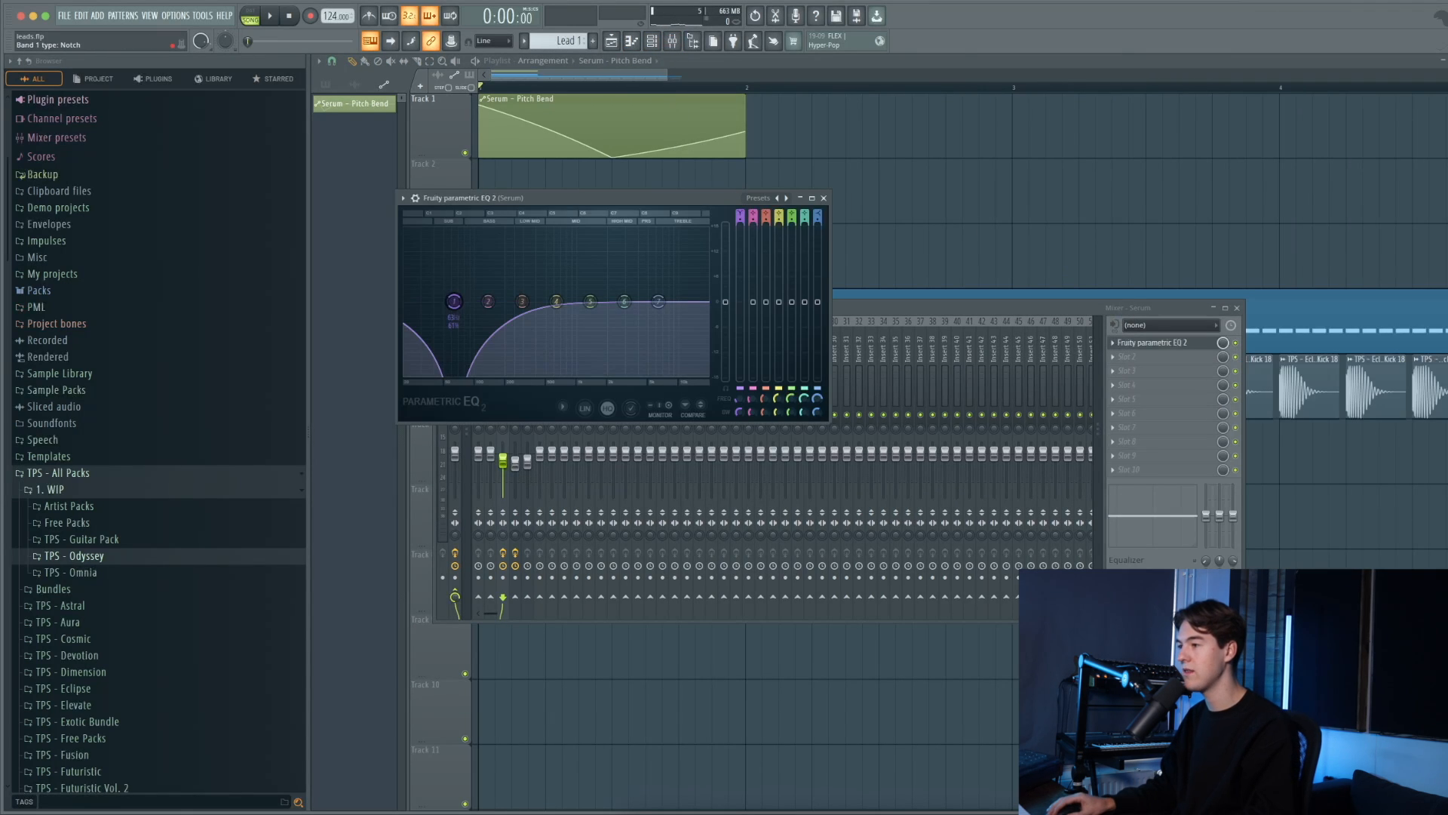
pyautogui.scroll(1, 741, 215)
pyautogui.press('space')
pyautogui.moveTo(455, 301); pyautogui.dragTo(476, 300)
pyautogui.press('space')
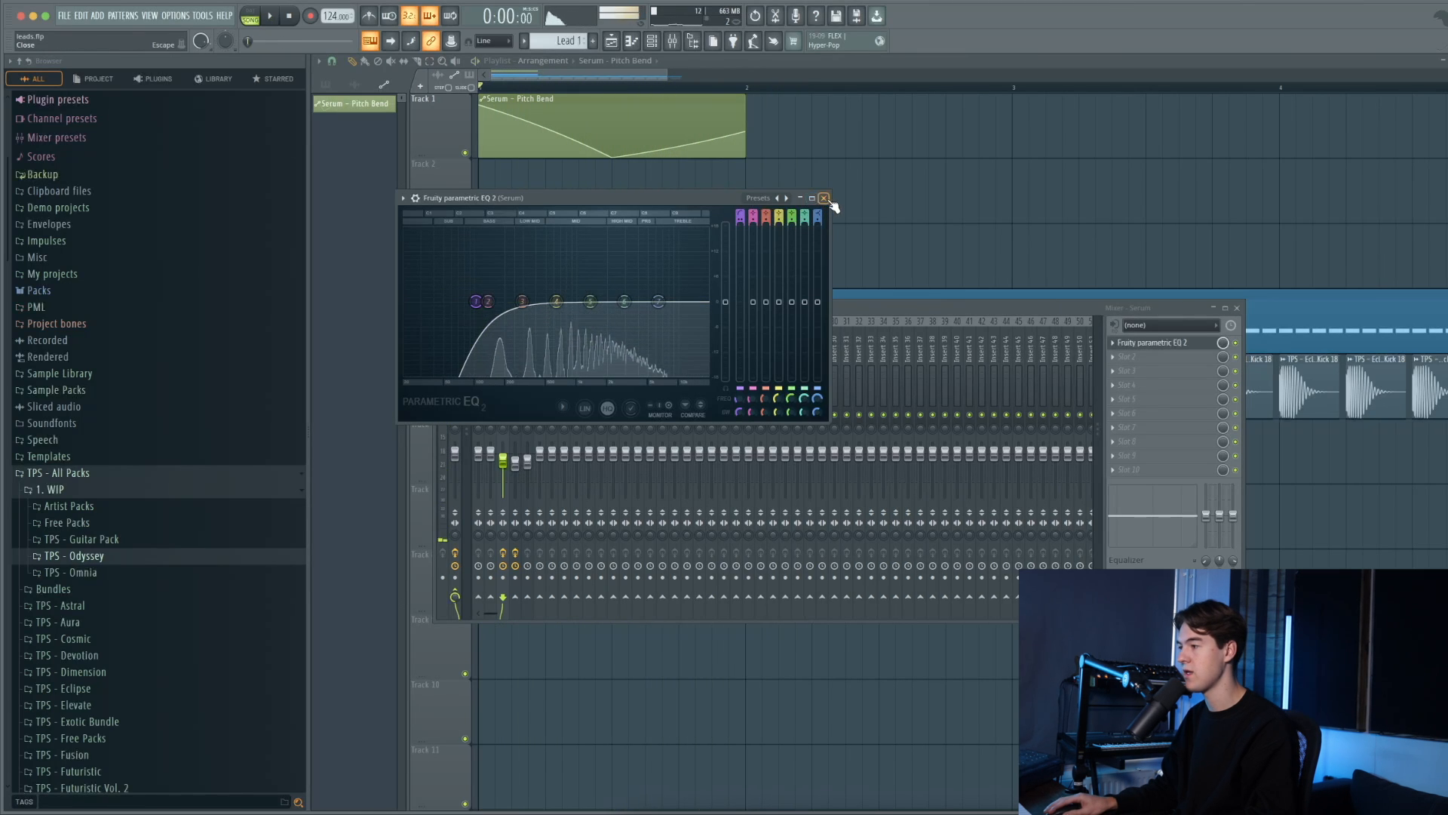
pyautogui.click(823, 197)
# - Add Fruity Reeverb 2 to slot 5 of the Serum track, adjusting its wet level and stereo separation during playback
pyautogui.click(1129, 399)
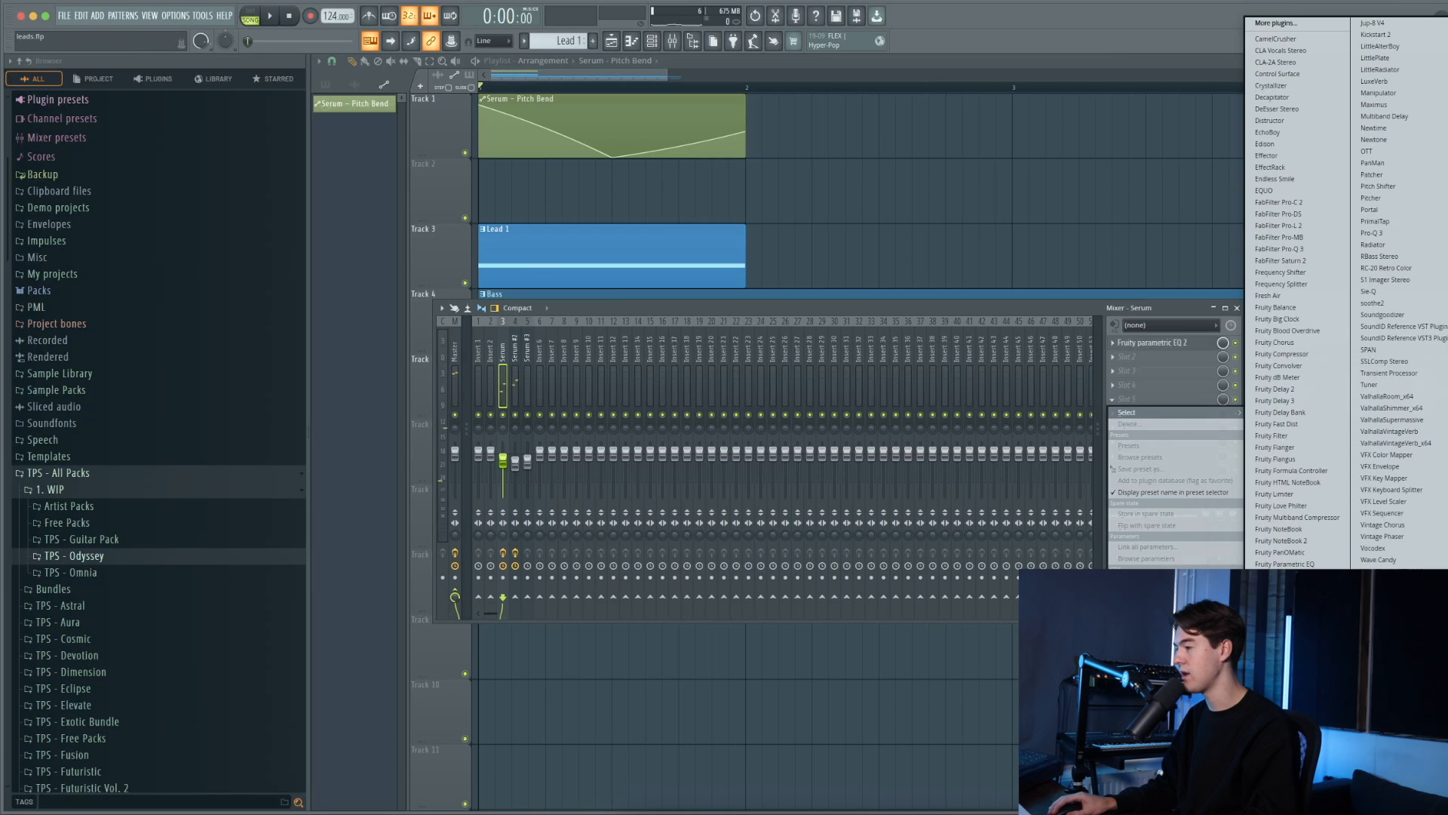
pyautogui.click(1343, 362)
pyautogui.press('space')
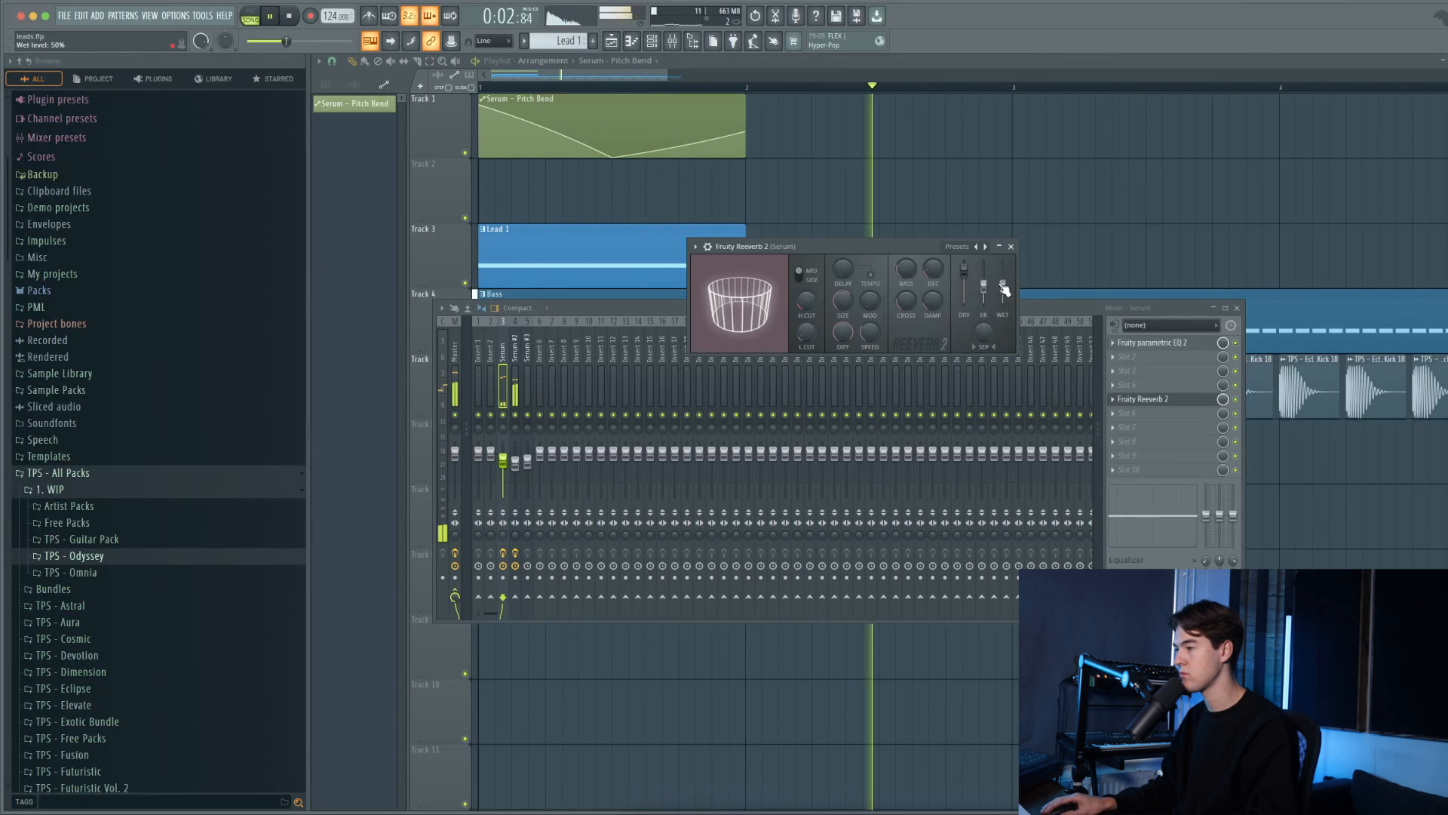
pyautogui.moveTo(1012, 294); pyautogui.dragTo(1012, 286)
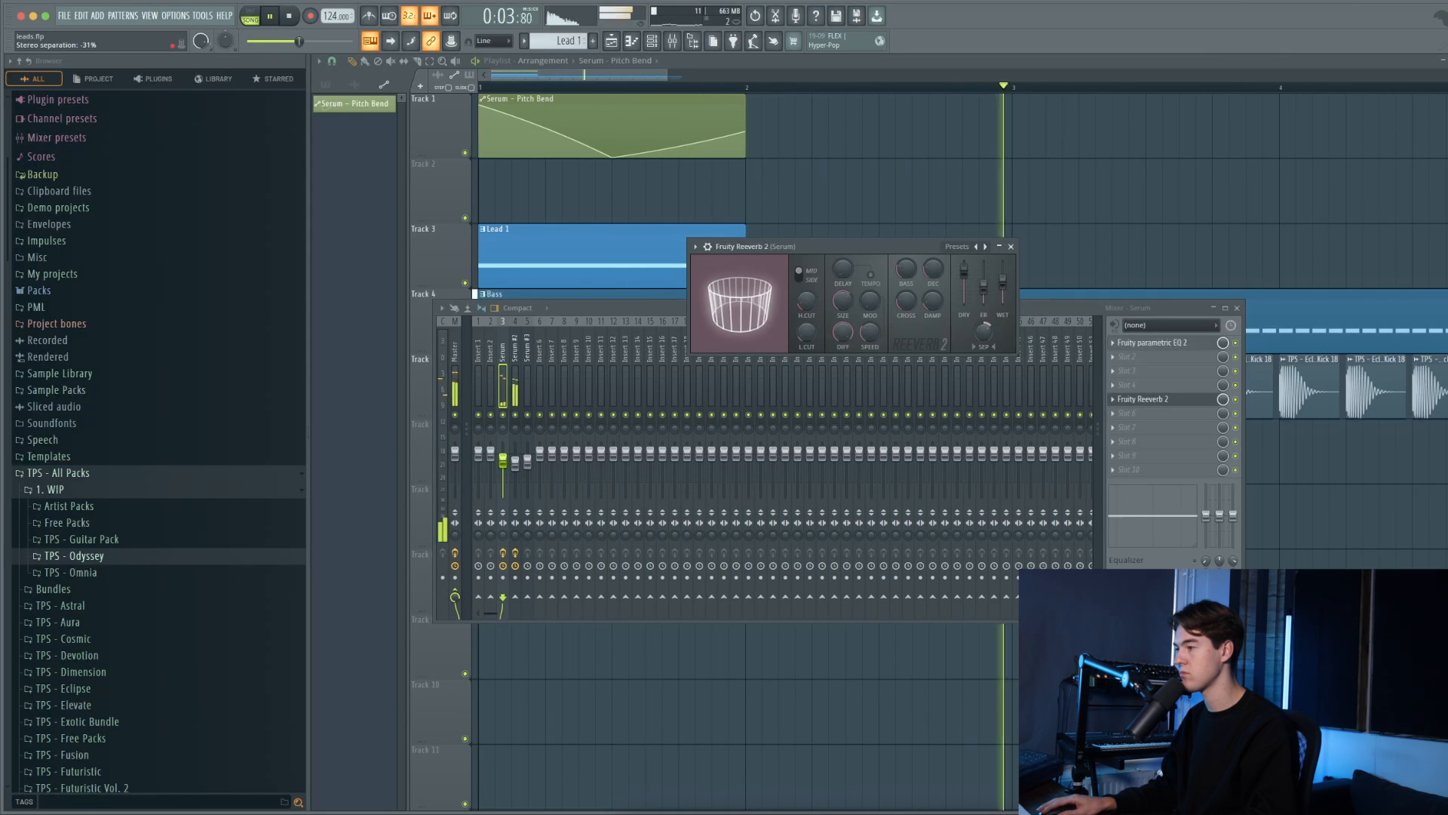
pyautogui.click(1011, 246)
pyautogui.press('space')
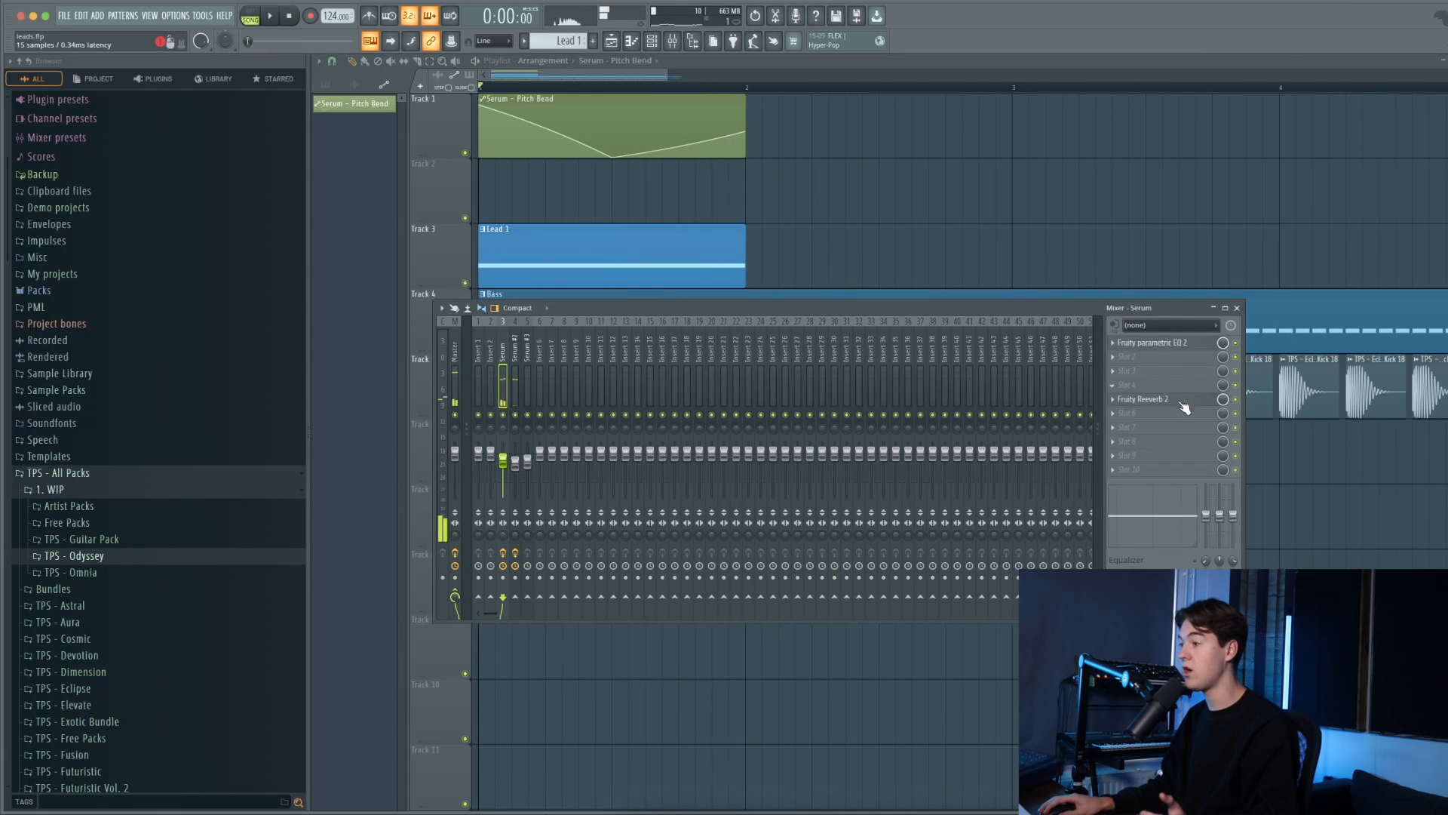
# - Add Fruity Peak Controller to slot 4, before the reverb, and arrange both effect windows side by side
pyautogui.click(1161, 400)
pyautogui.moveTo(777, 244); pyautogui.dragTo(733, 266)
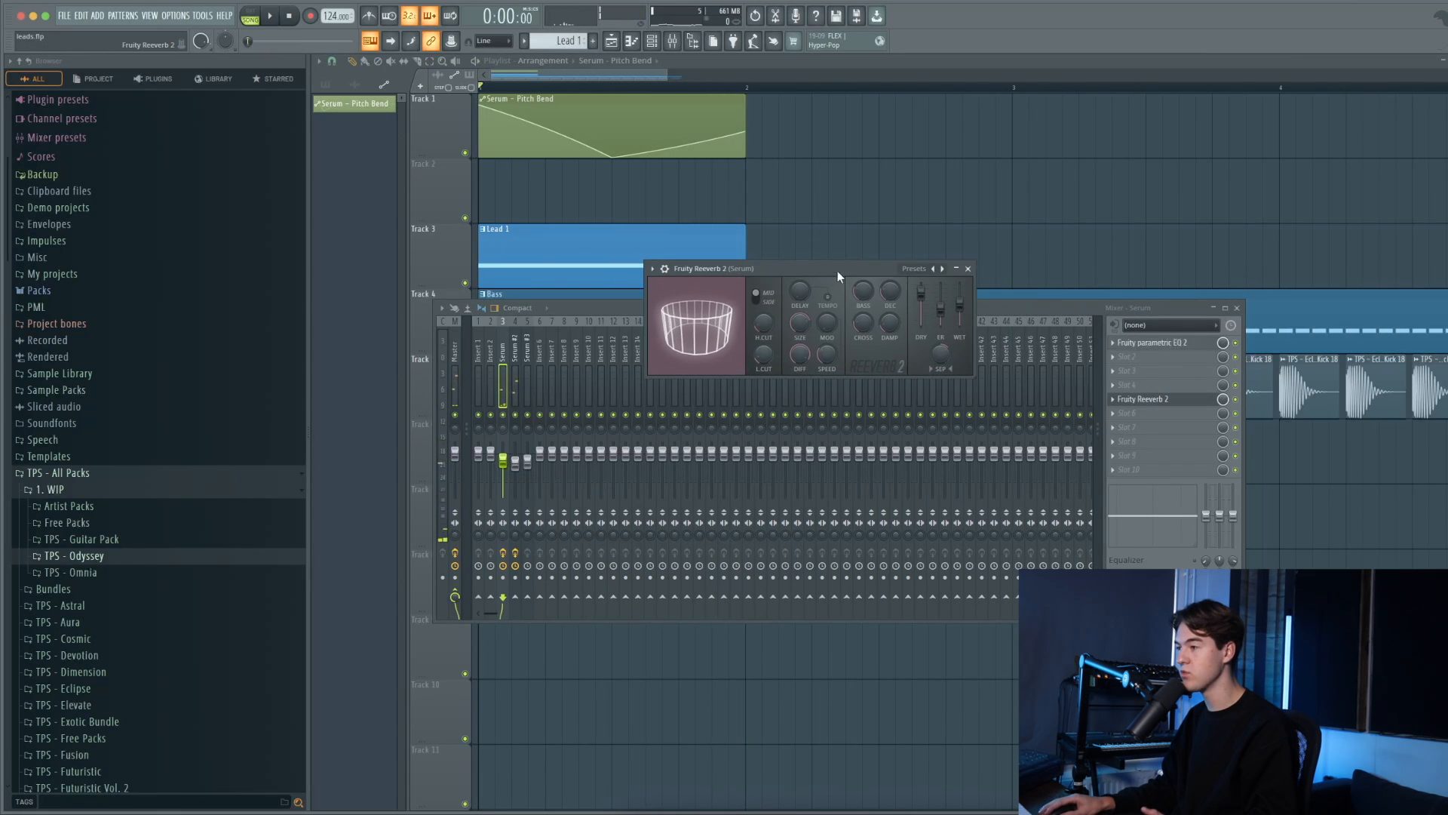
pyautogui.click(1139, 386)
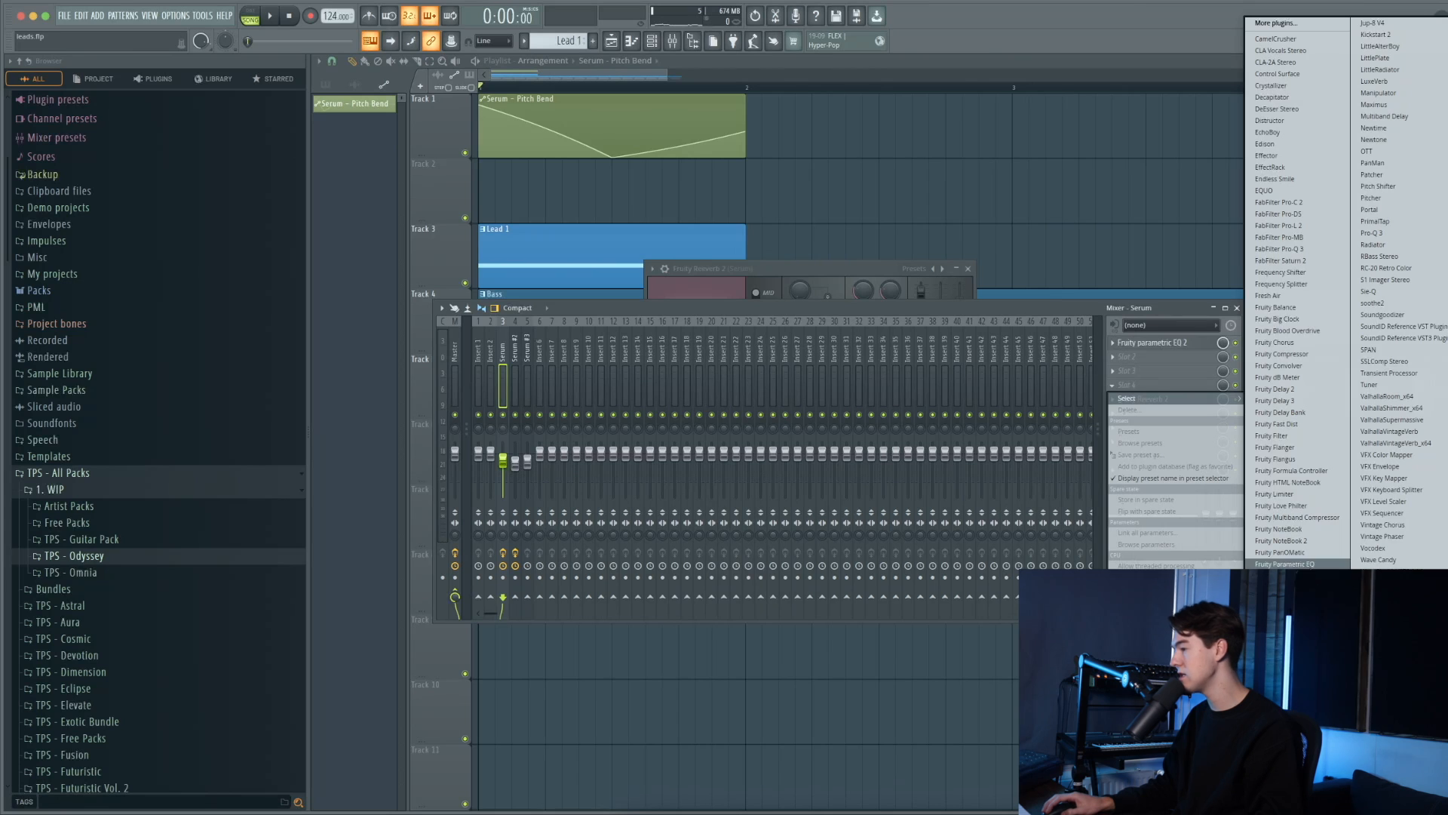
pyautogui.click(1282, 588)
pyautogui.moveTo(501, 206); pyautogui.dragTo(929, 150)
pyautogui.moveTo(757, 261); pyautogui.dragTo(626, 210)
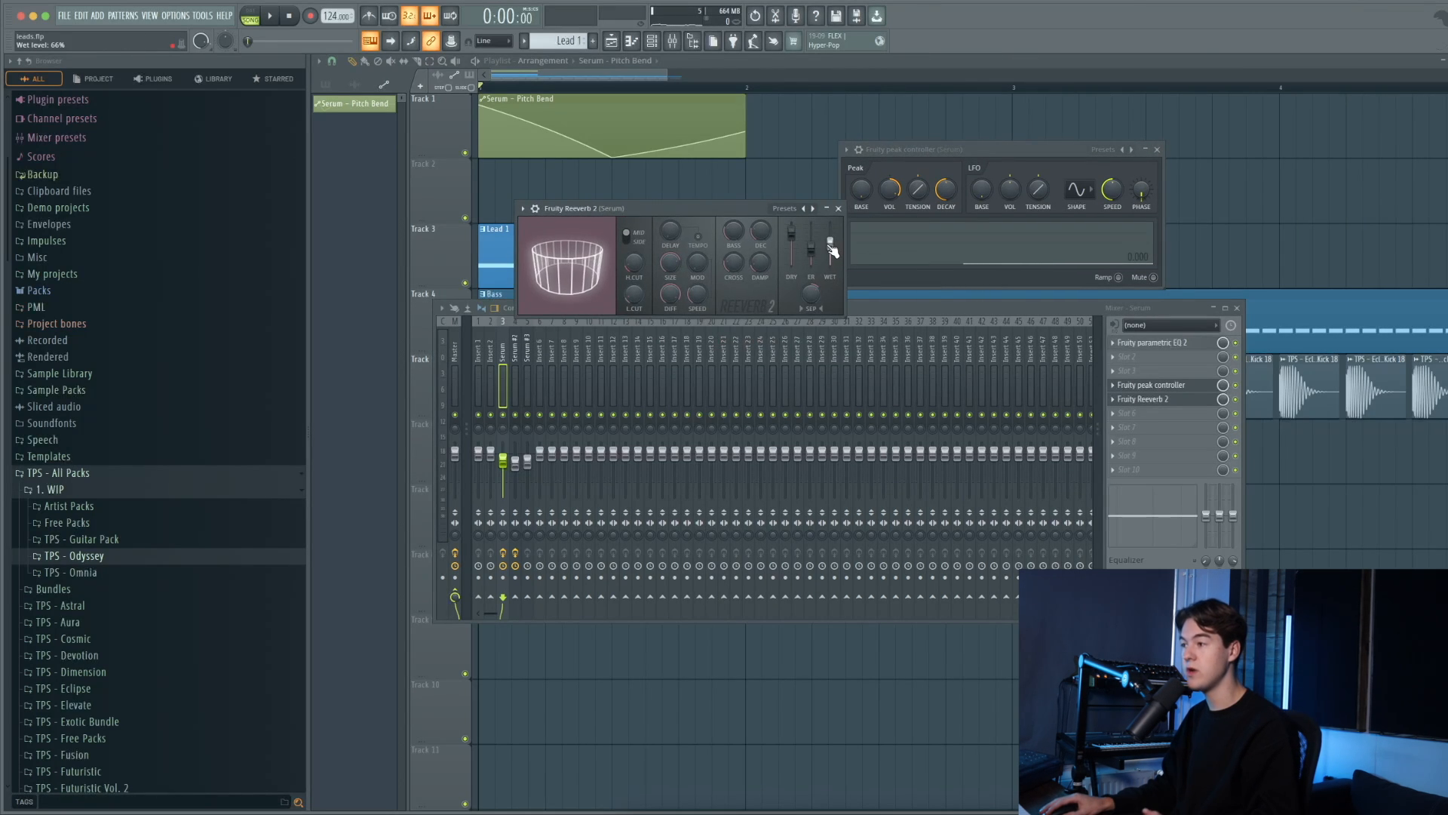
# - Set the reverb's wet level to 45% while auditioning the lead
pyautogui.moveTo(833, 251); pyautogui.dragTo(830, 261)
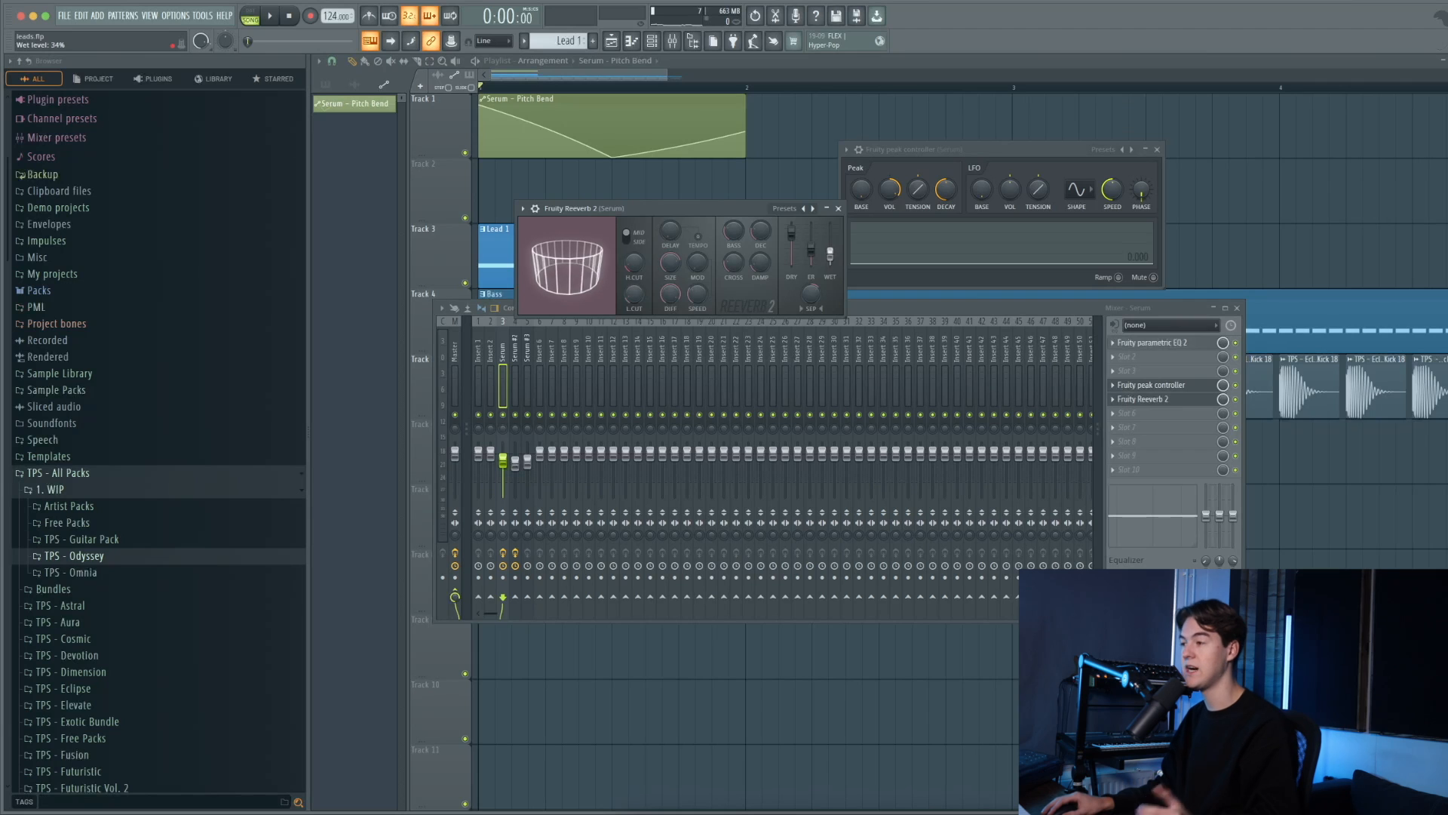
pyautogui.press('space')
pyautogui.moveTo(831, 261)
pyautogui.mouseDown()
pyautogui.moveTo(830, 236)
pyautogui.moveTo(833, 257)
pyautogui.mouseUp()
pyautogui.press('space')
# - Link the reverb's wet level to the Peak ctrl - Peak internal controller, using the Inverted mapping formula
pyautogui.rightClick(833, 256)
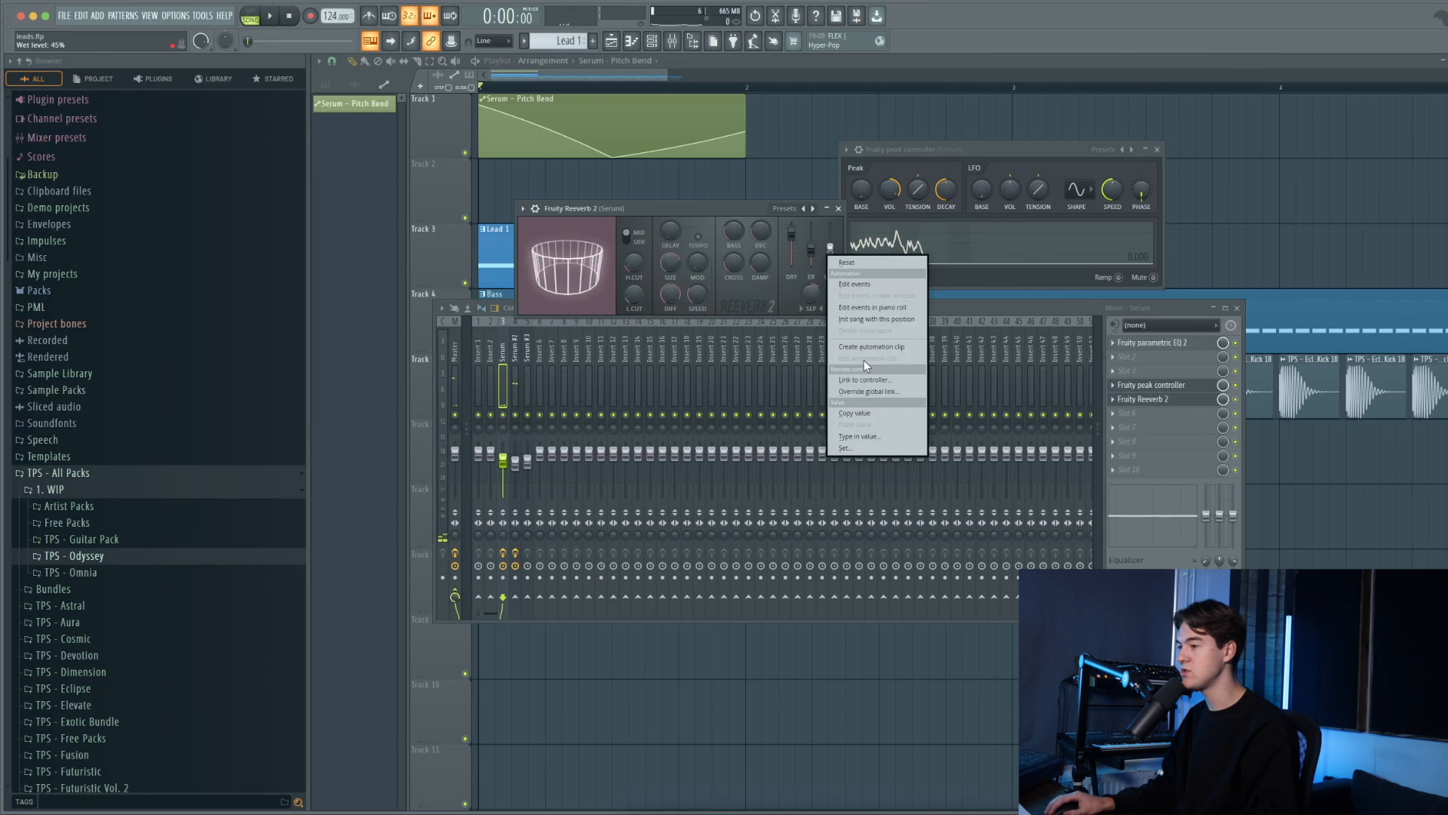
pyautogui.click(871, 382)
pyautogui.click(1012, 397)
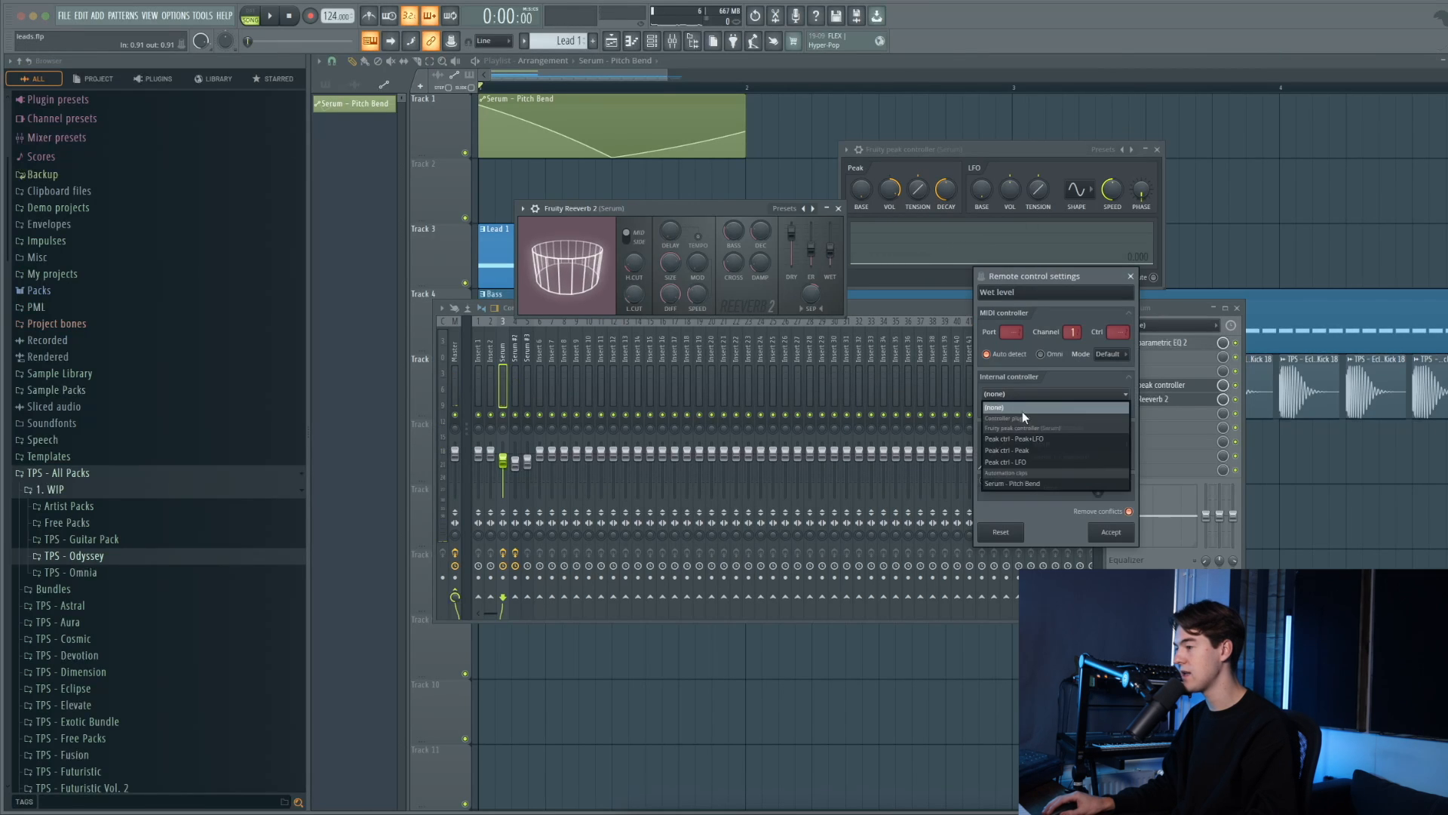
pyautogui.click(1052, 443)
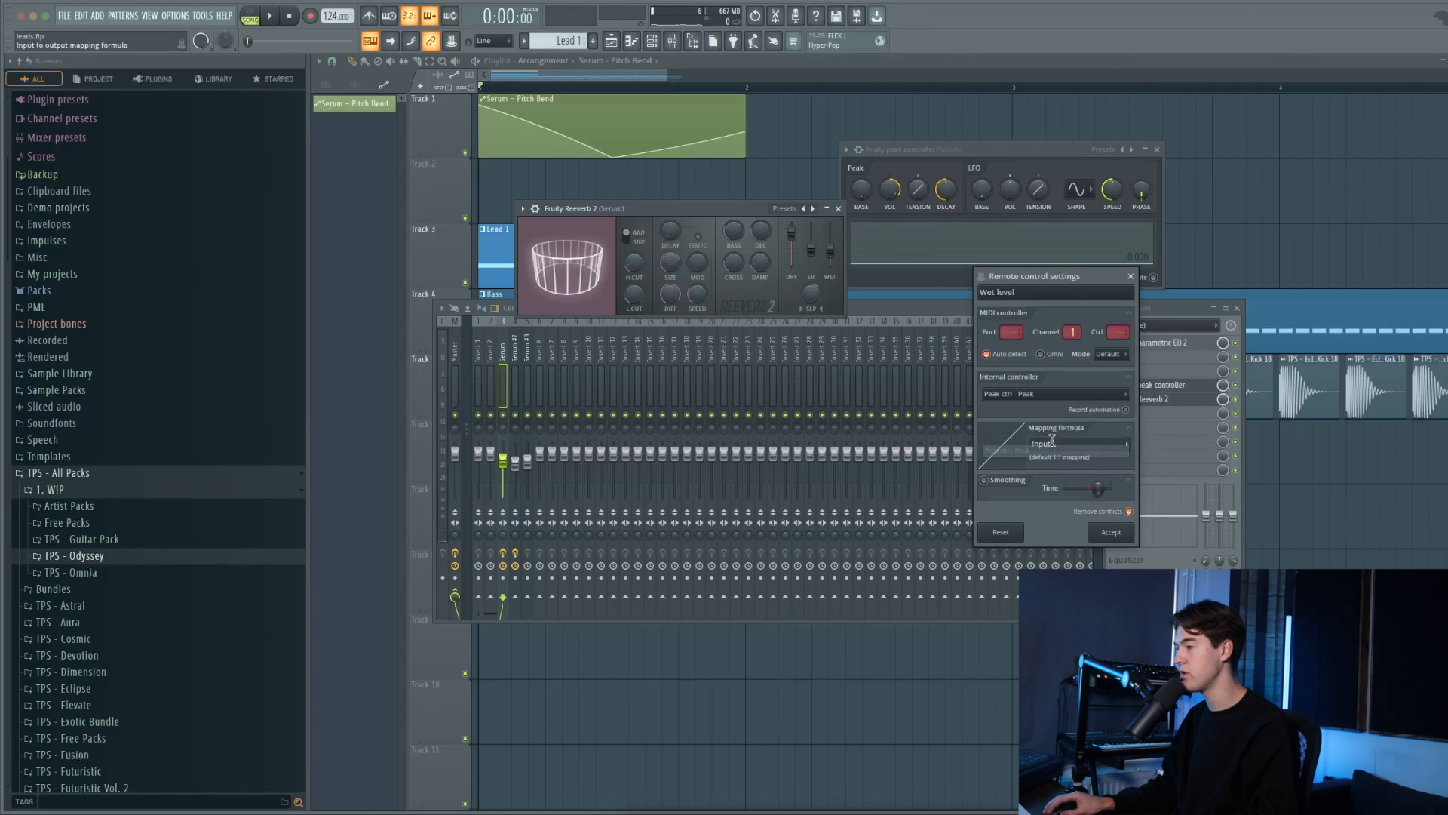
pyautogui.click(1129, 447)
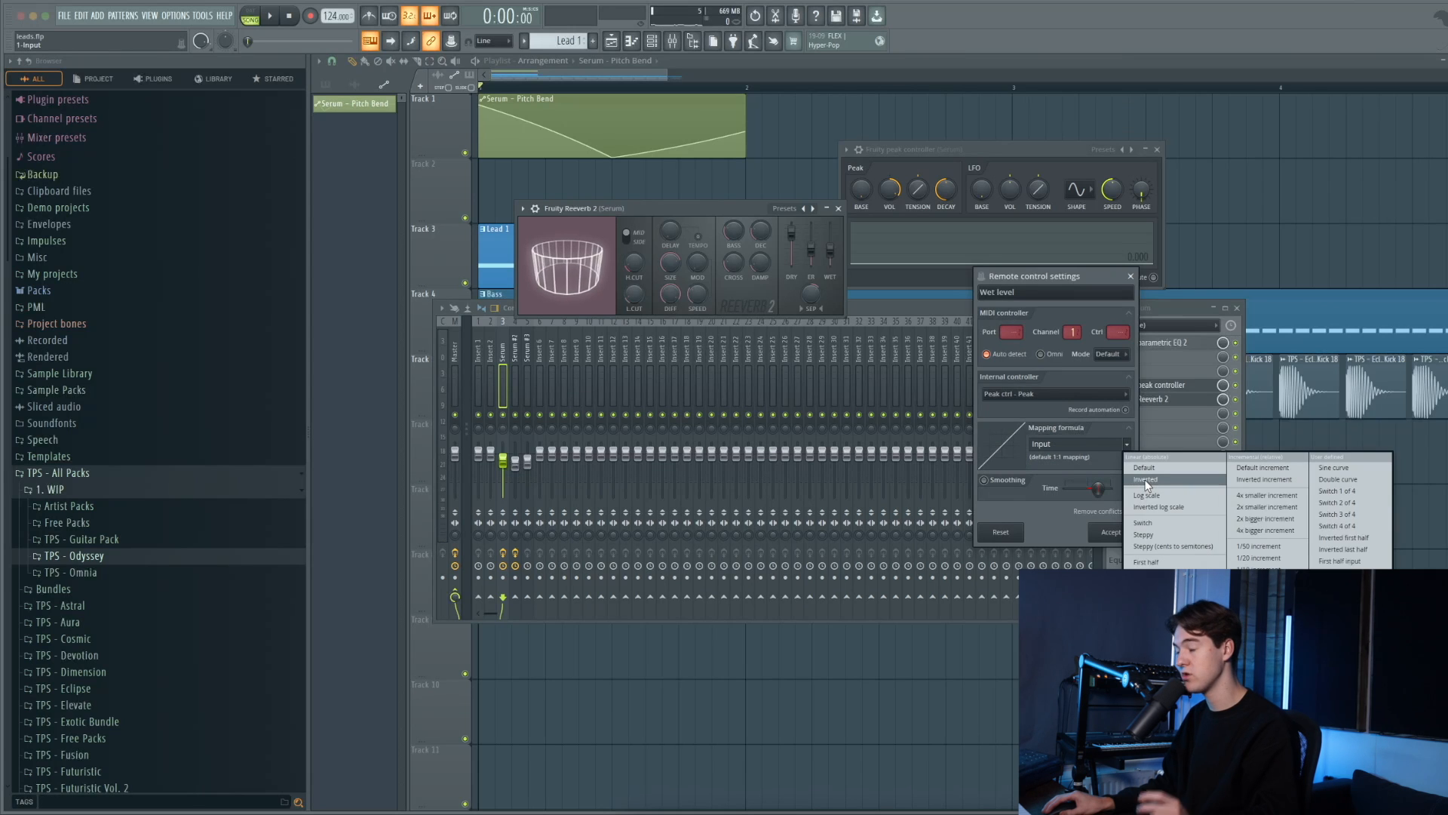
pyautogui.click(1145, 480)
pyautogui.click(1112, 532)
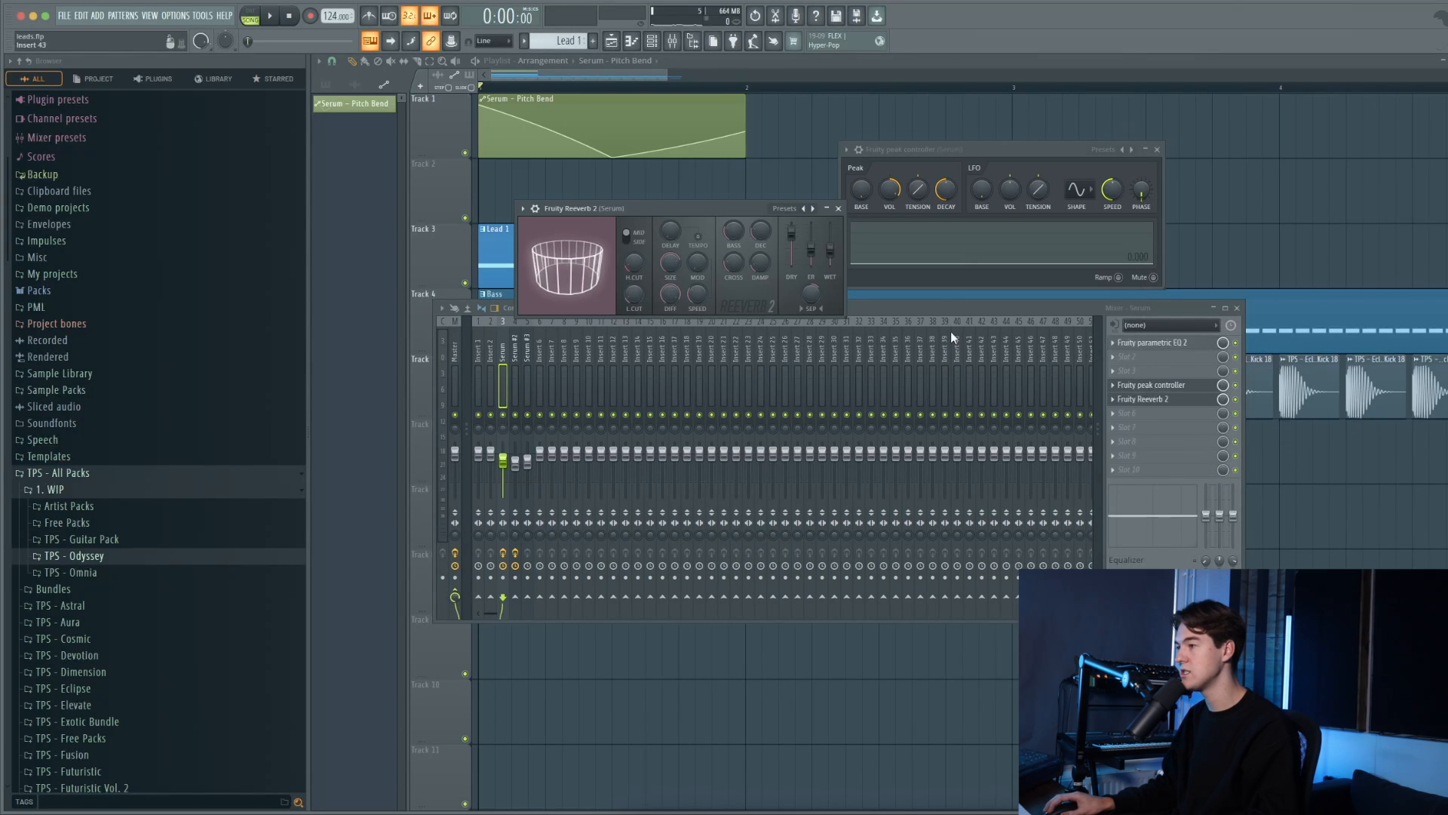
# - Move the peak controller window clear of the reverb's wet fader, raise its peak base, and audition with the peak volume at 200%
pyautogui.moveTo(890, 153); pyautogui.dragTo(882, 183)
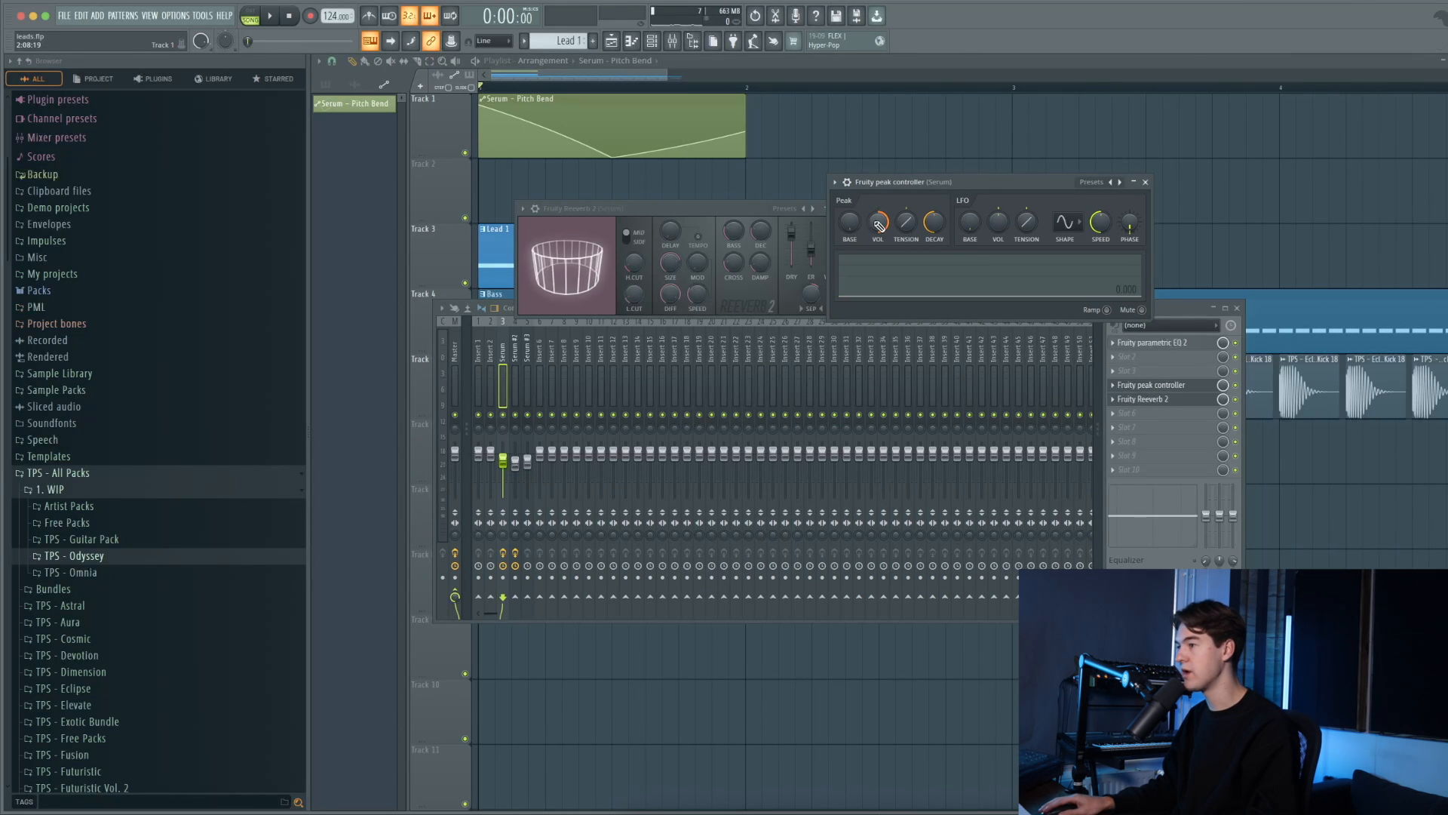
pyautogui.moveTo(887, 185); pyautogui.dragTo(733, 232)
pyautogui.moveTo(1002, 363); pyautogui.dragTo(979, 373)
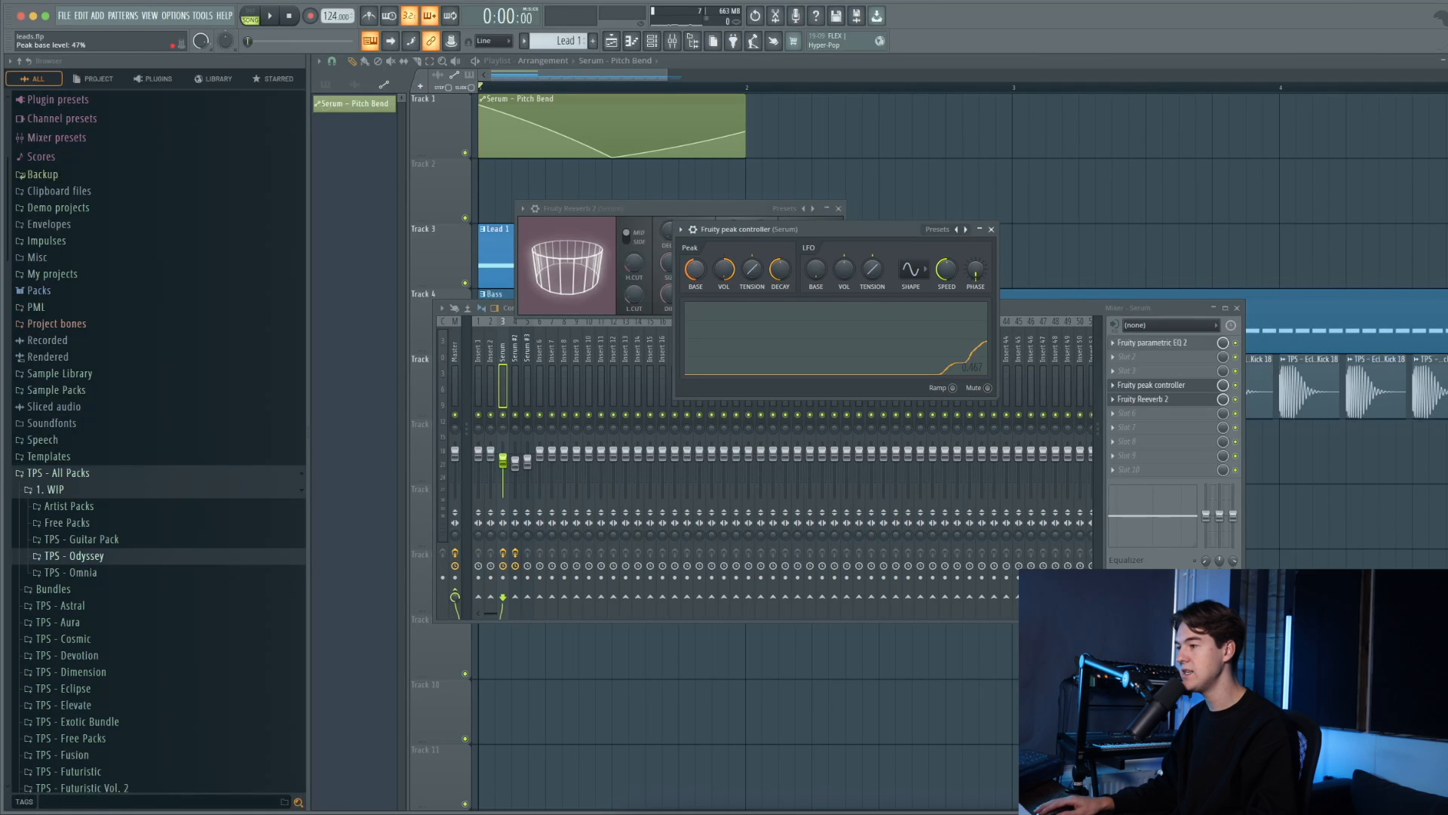
pyautogui.press('space')
pyautogui.moveTo(736, 227); pyautogui.dragTo(795, 322)
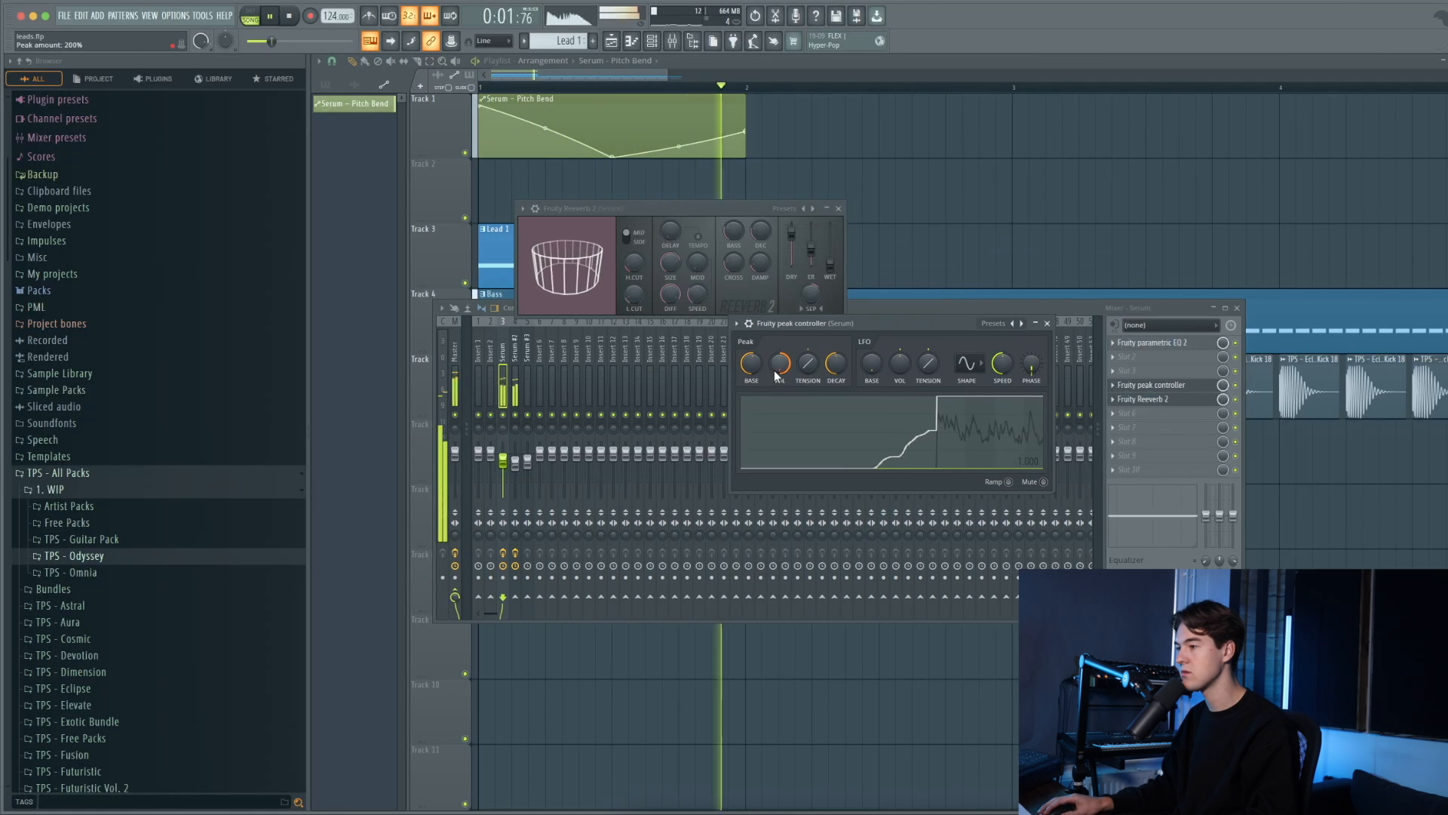
pyautogui.press('space')
# - Fine-tune the peak controller's base and volume during playback to shape the reverb ducking, and close both effect windows
pyautogui.moveTo(830, 266); pyautogui.dragTo(838, 258)
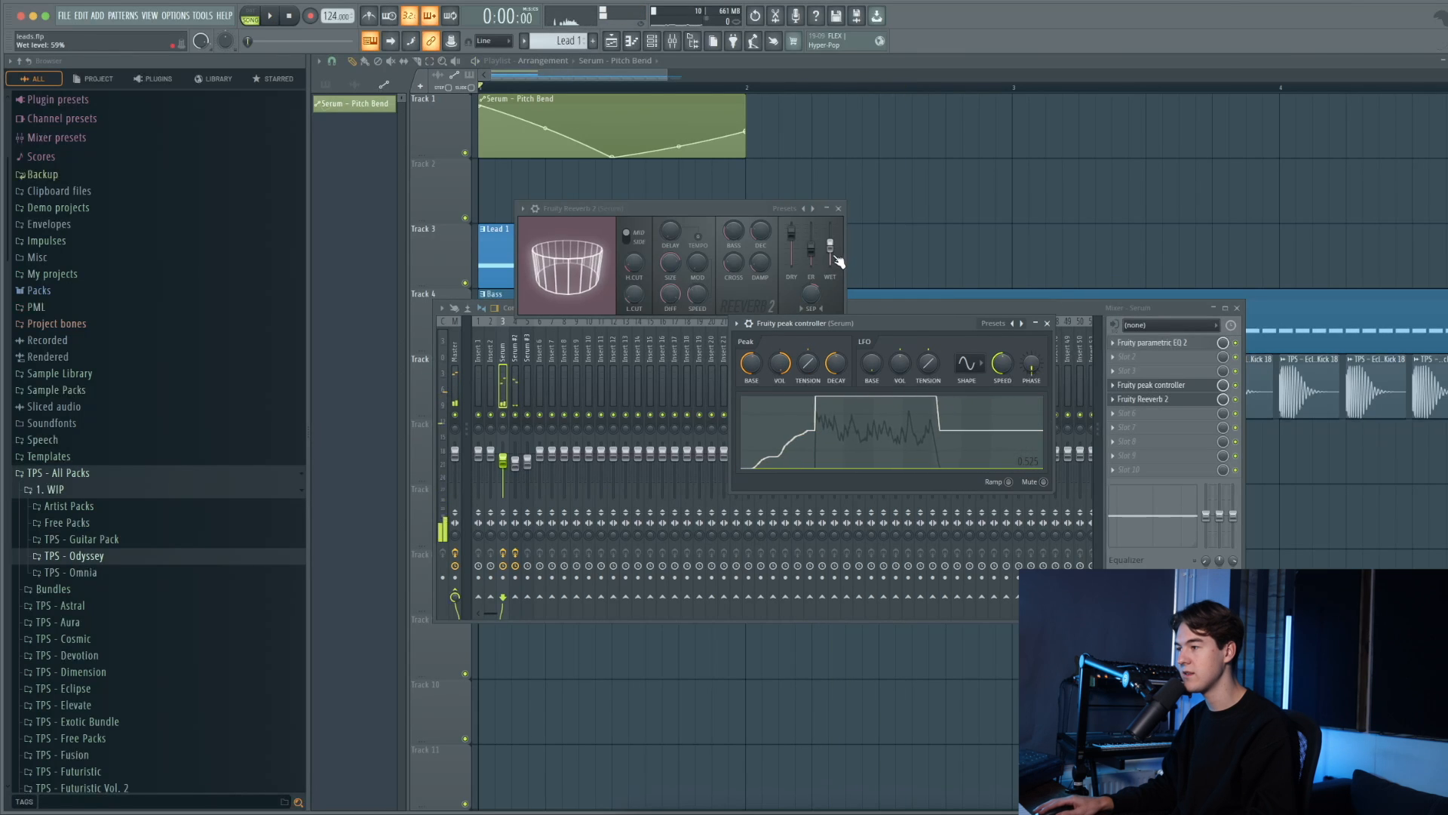
pyautogui.press('space')
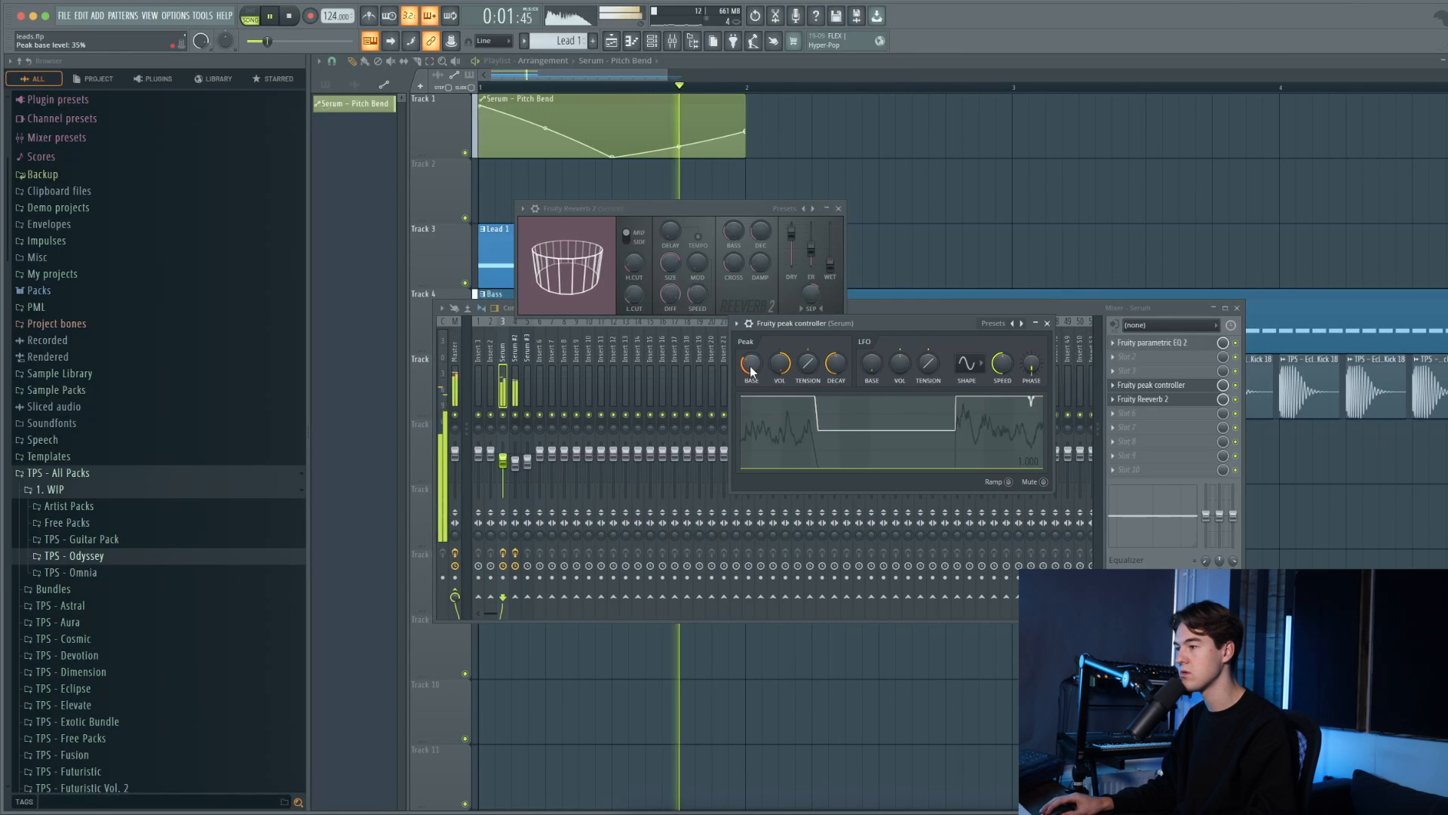
pyautogui.moveTo(779, 371); pyautogui.dragTo(808, 364)
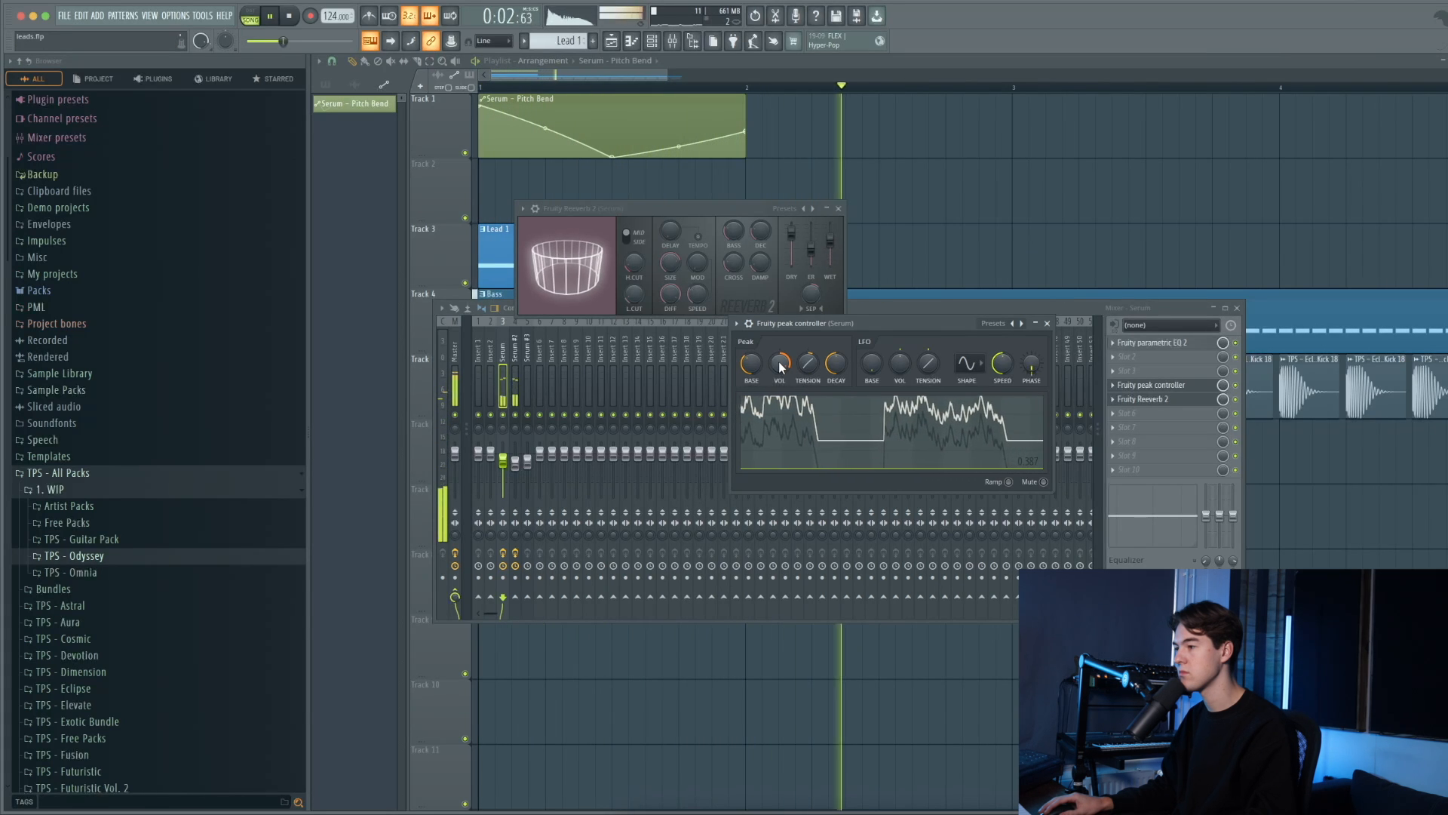
pyautogui.click(838, 208)
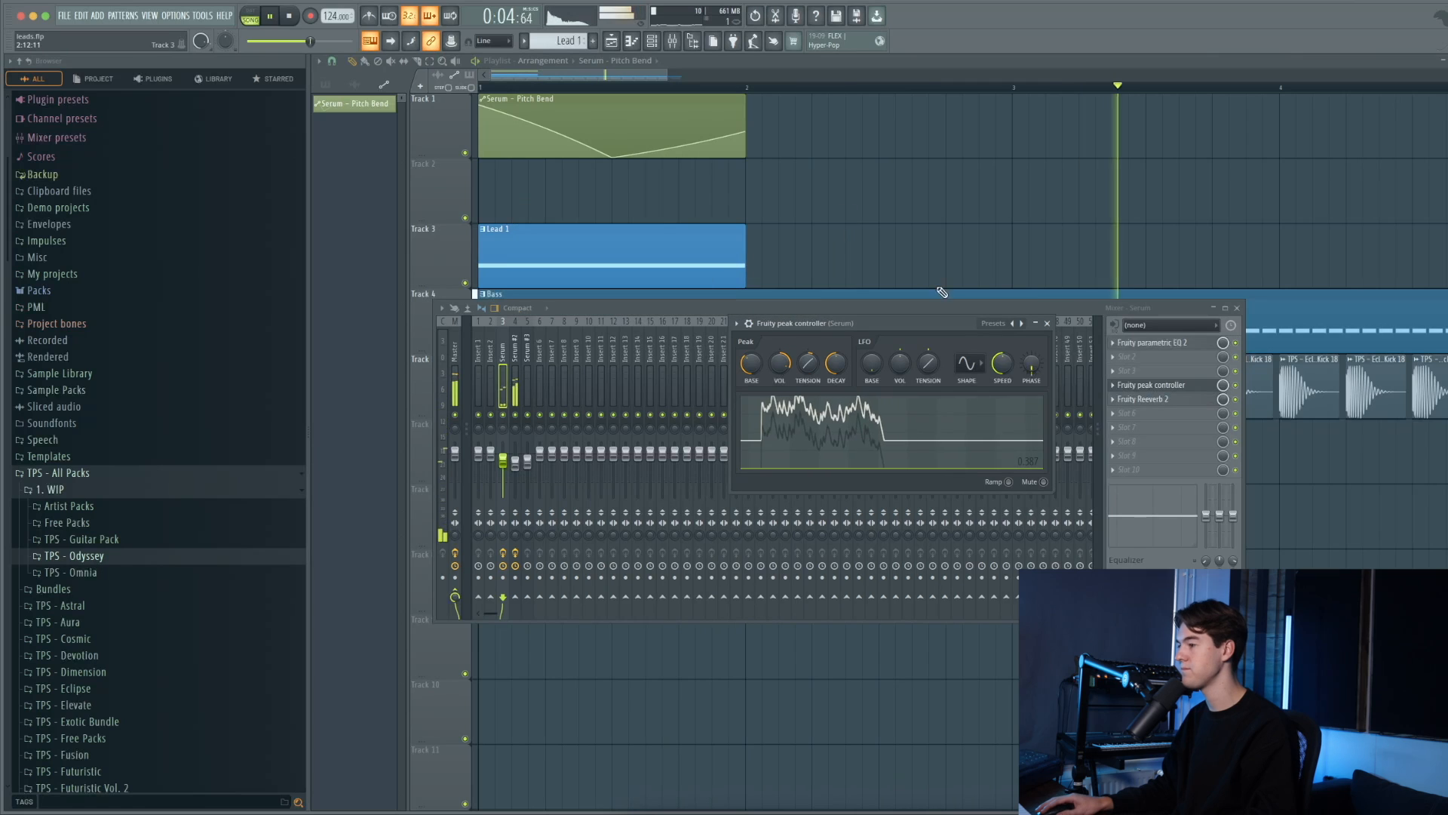
pyautogui.click(1047, 323)
pyautogui.press('space')
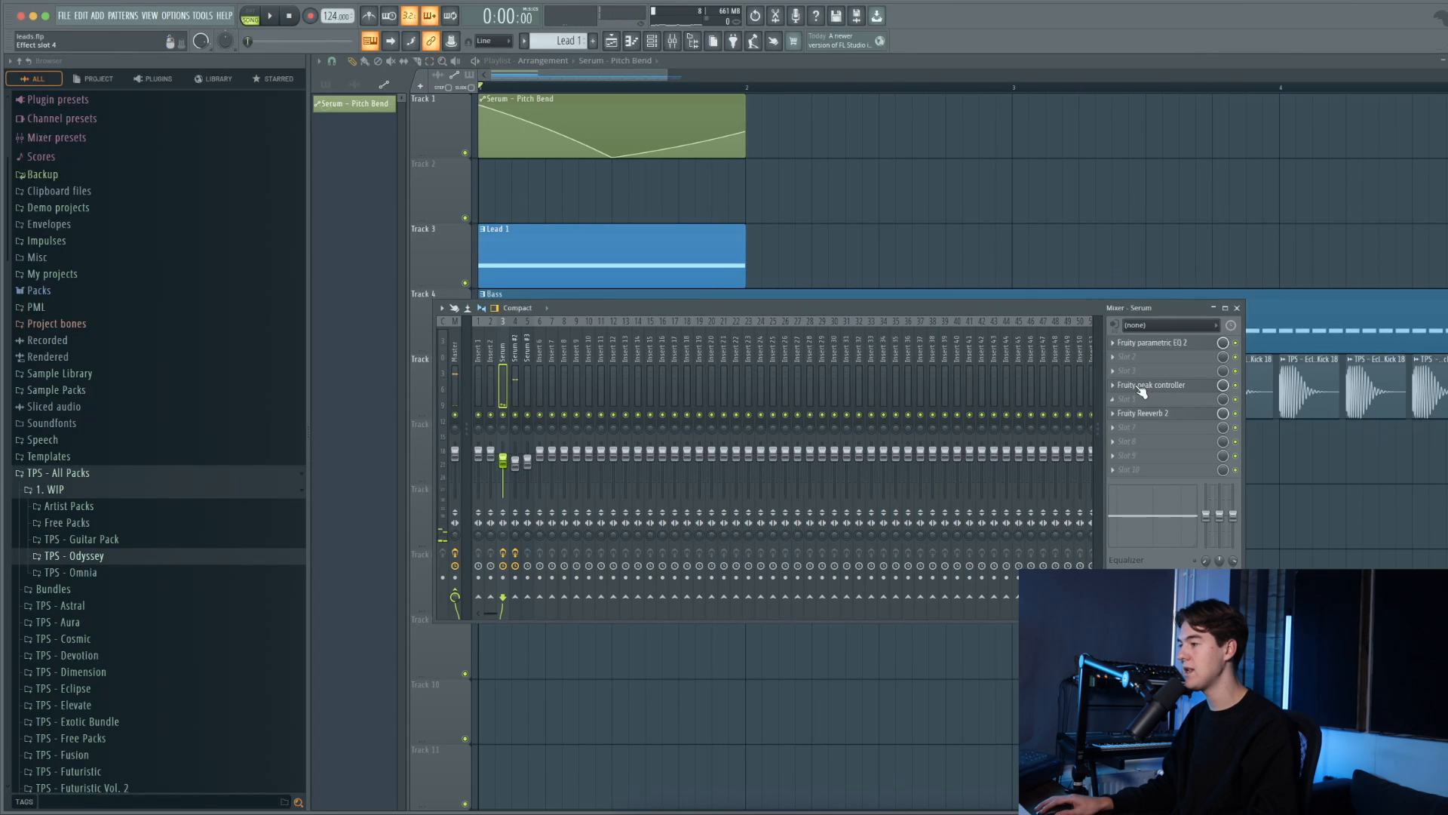
# - Add Fruity Delay 3 to slot 3 of the Serum track with an output wet level of about 18%, and close the delay and mixer
pyautogui.click(1137, 370)
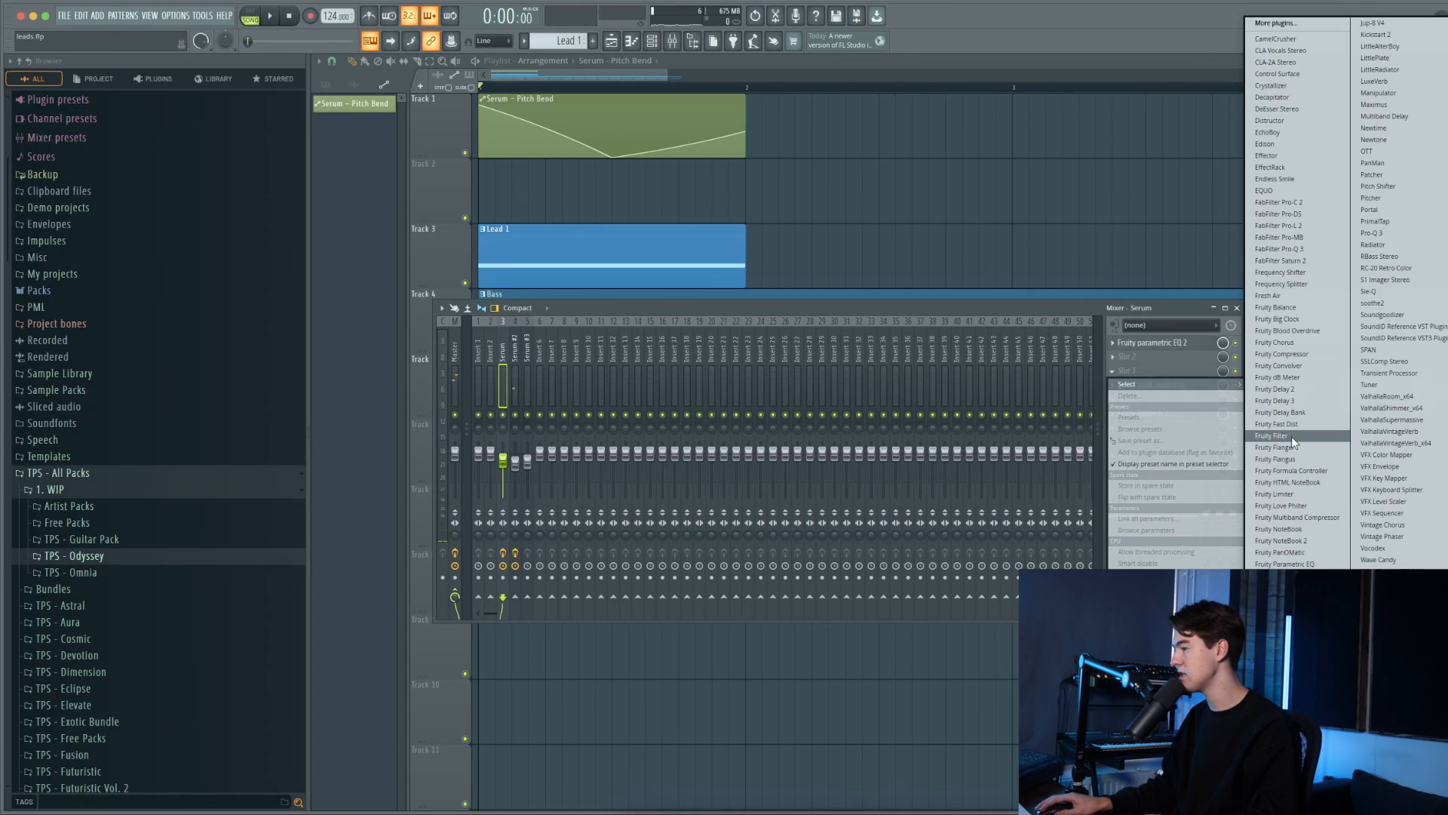
pyautogui.click(1299, 399)
pyautogui.moveTo(918, 320); pyautogui.dragTo(519, 276)
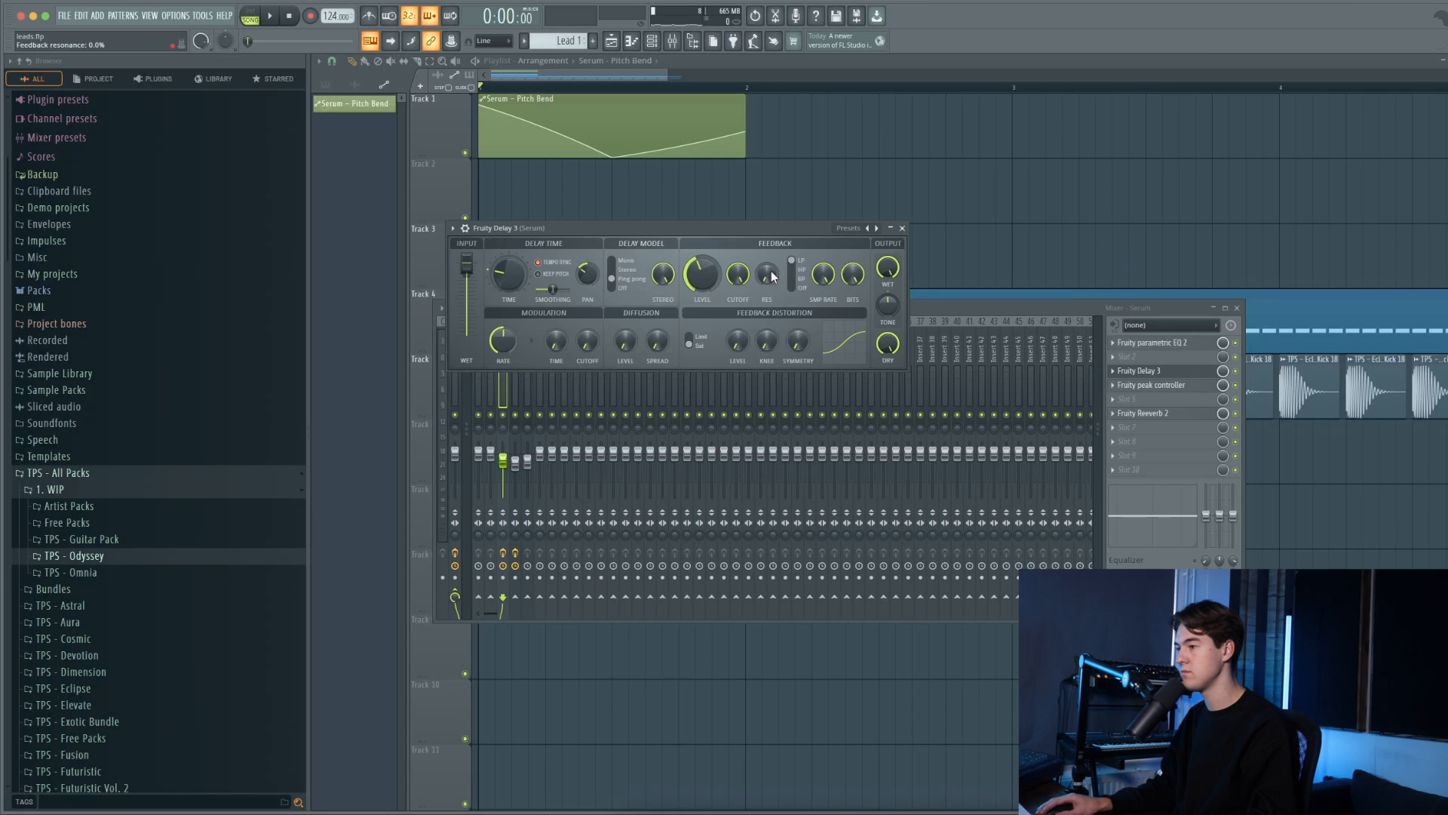
pyautogui.moveTo(888, 268); pyautogui.dragTo(888, 332)
pyautogui.press('space')
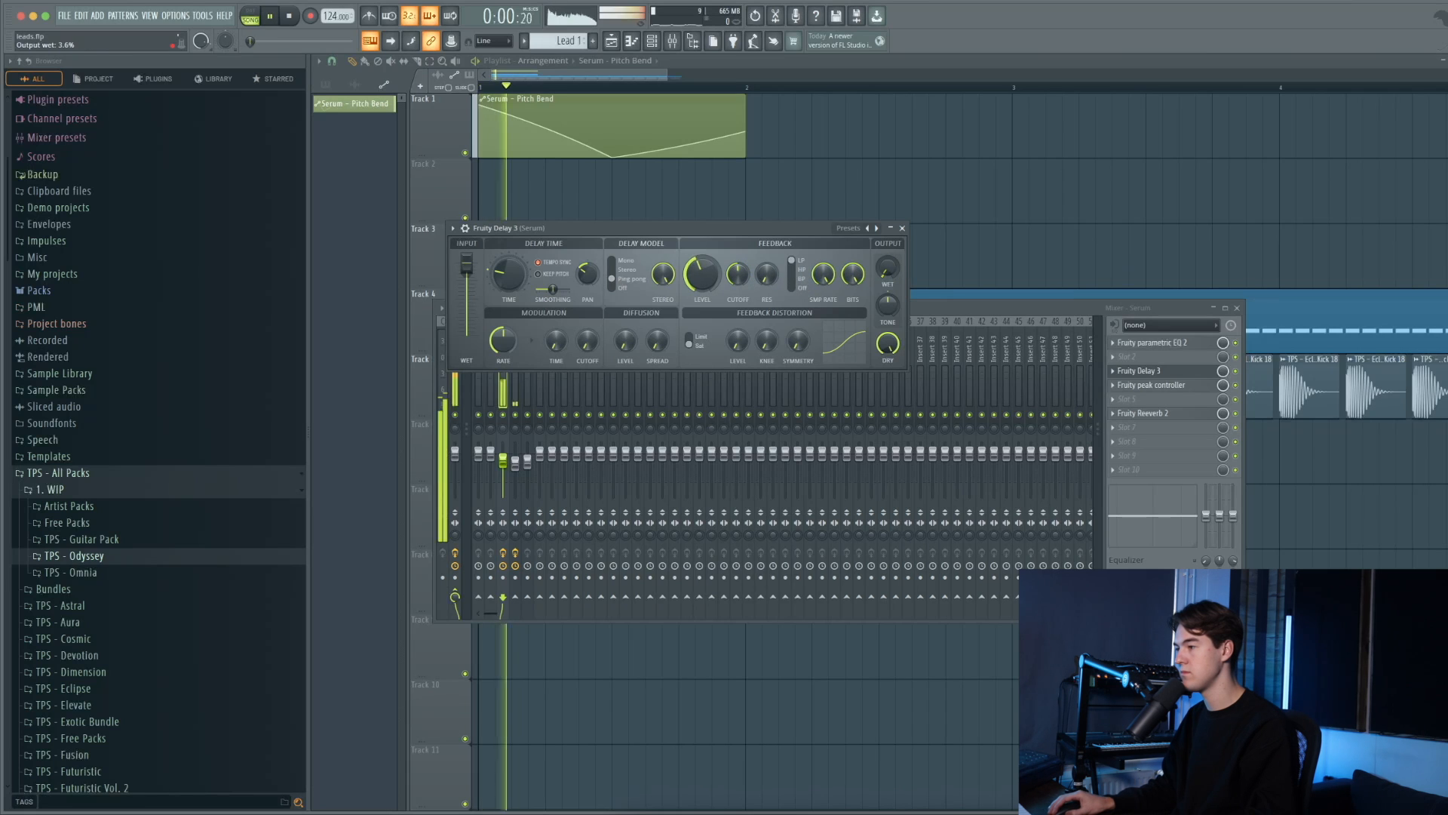
pyautogui.moveTo(888, 268); pyautogui.dragTo(898, 261)
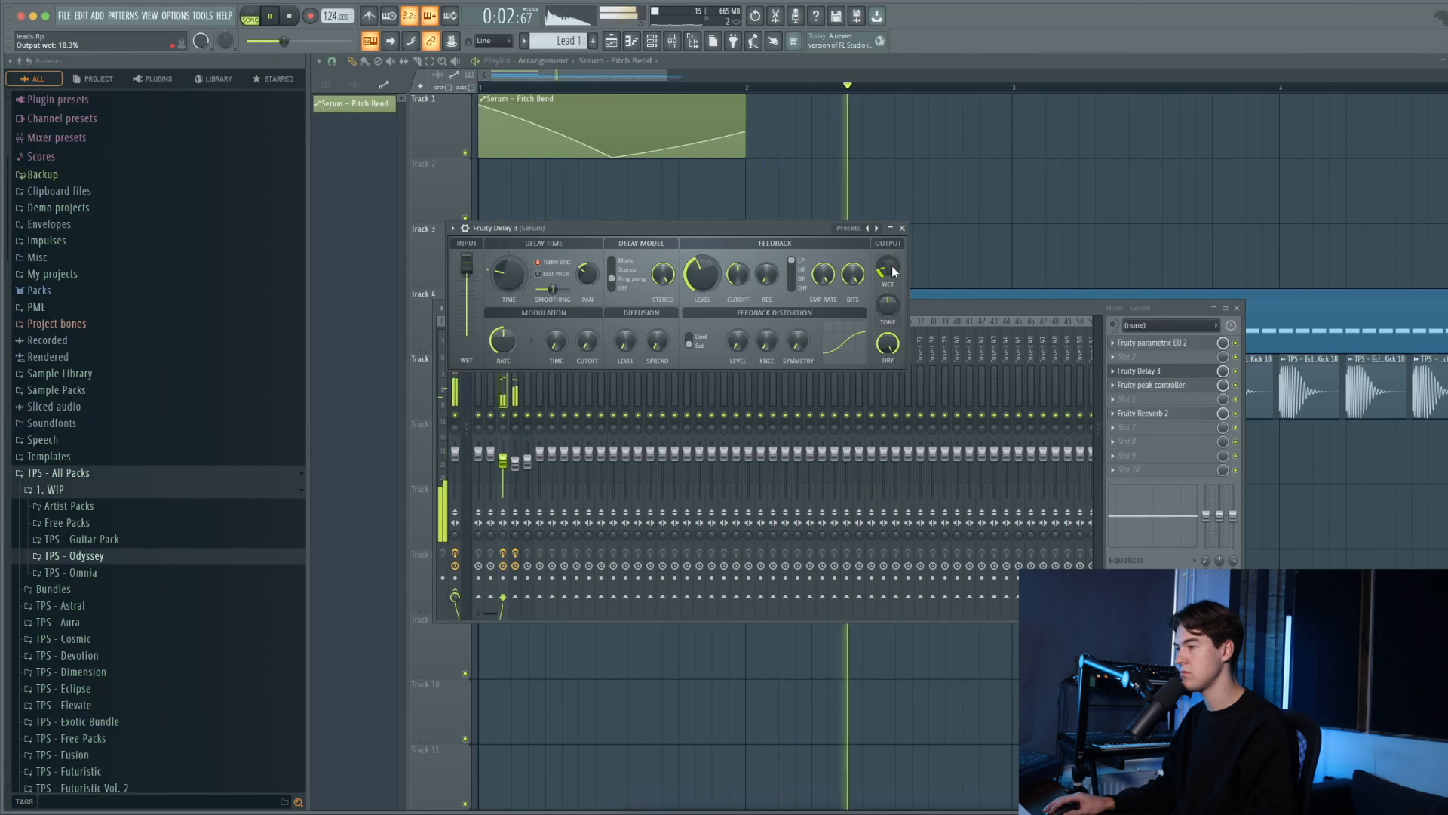
pyautogui.click(902, 227)
pyautogui.press('F9')
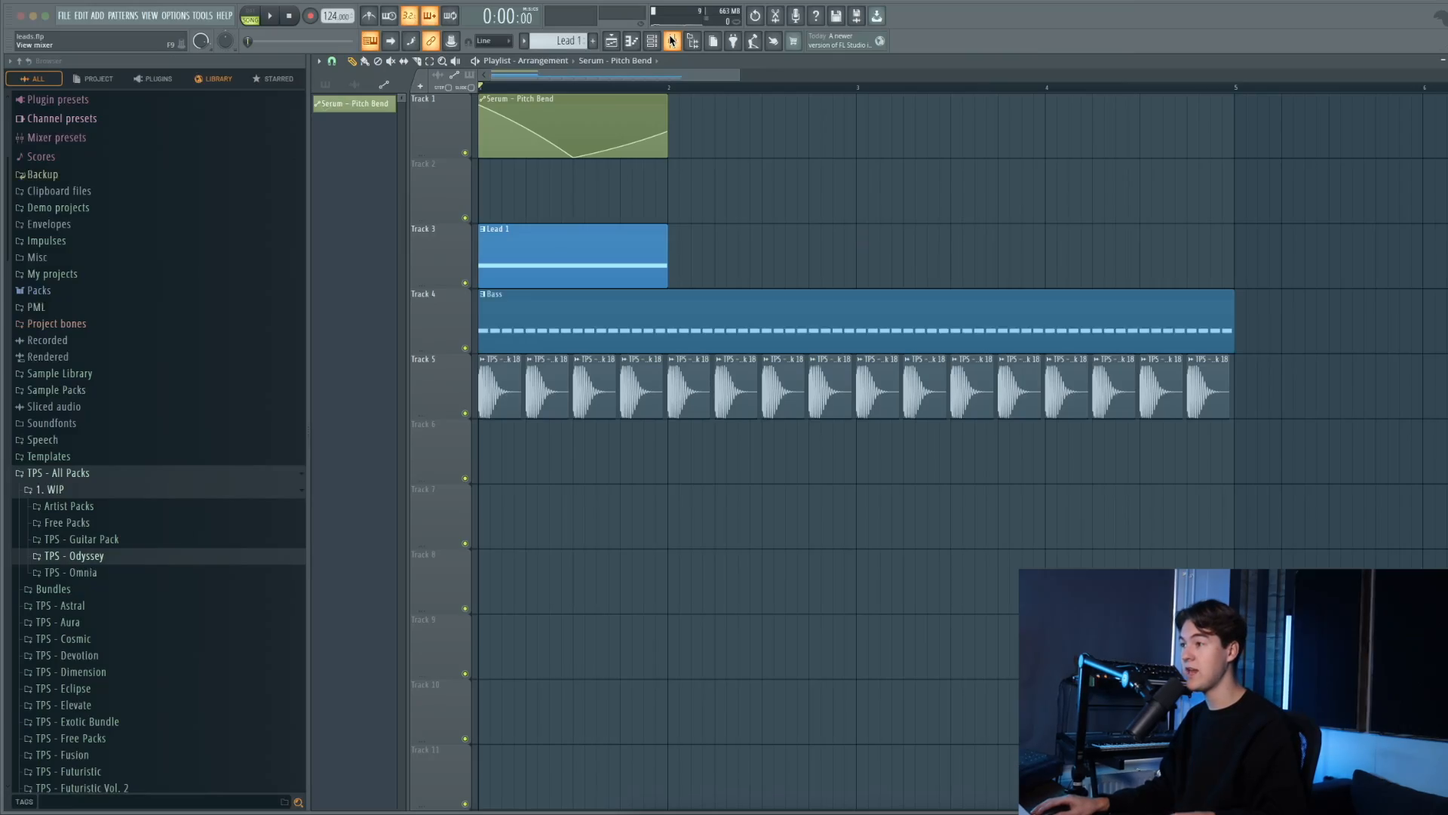
# - Reopen the mixer, add Gross Beat to slot 8 of the Serum track, choose the 1/2 Bt Gate volume preset, and close it
pyautogui.click(671, 41)
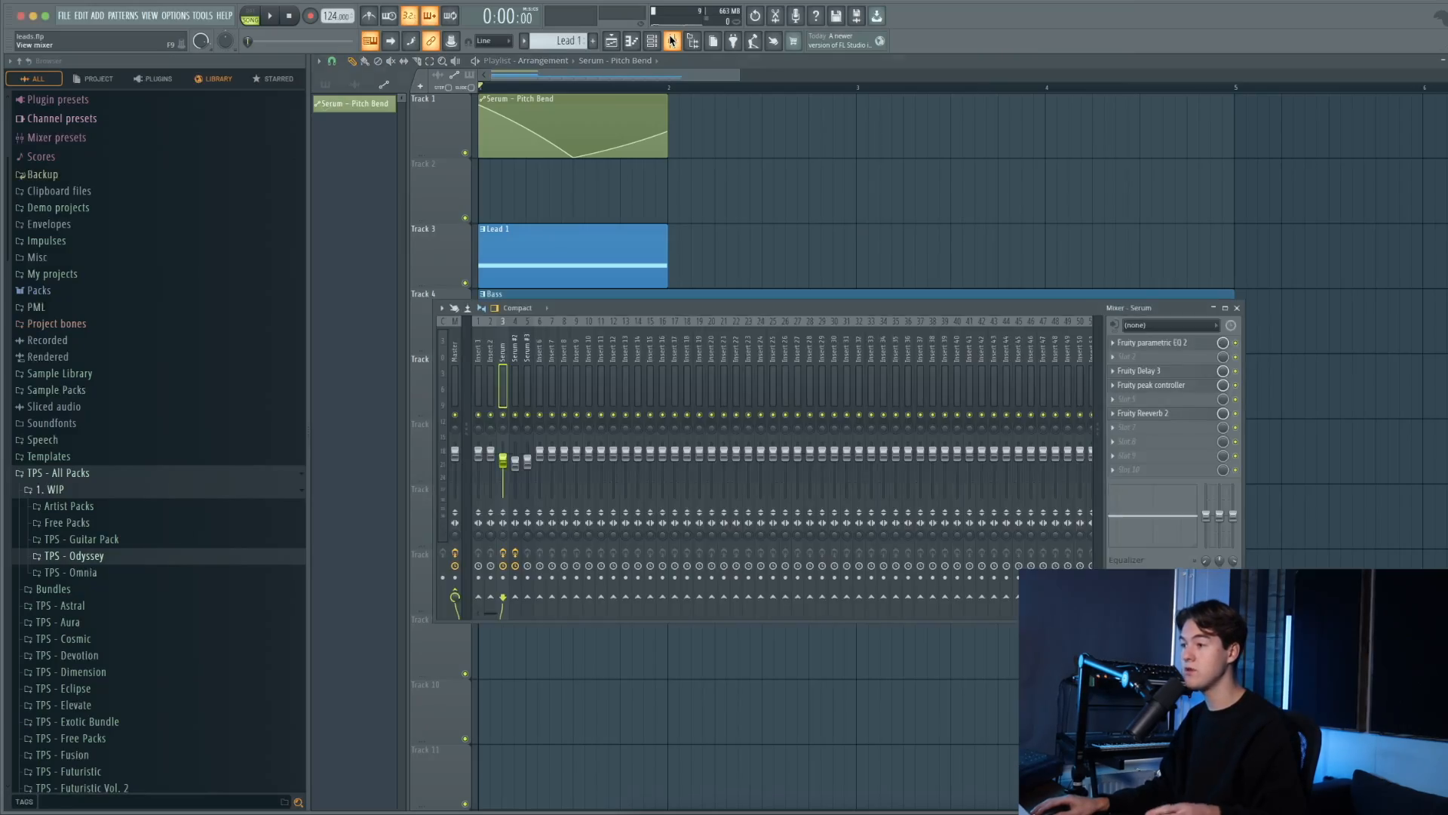
pyautogui.click(1142, 442)
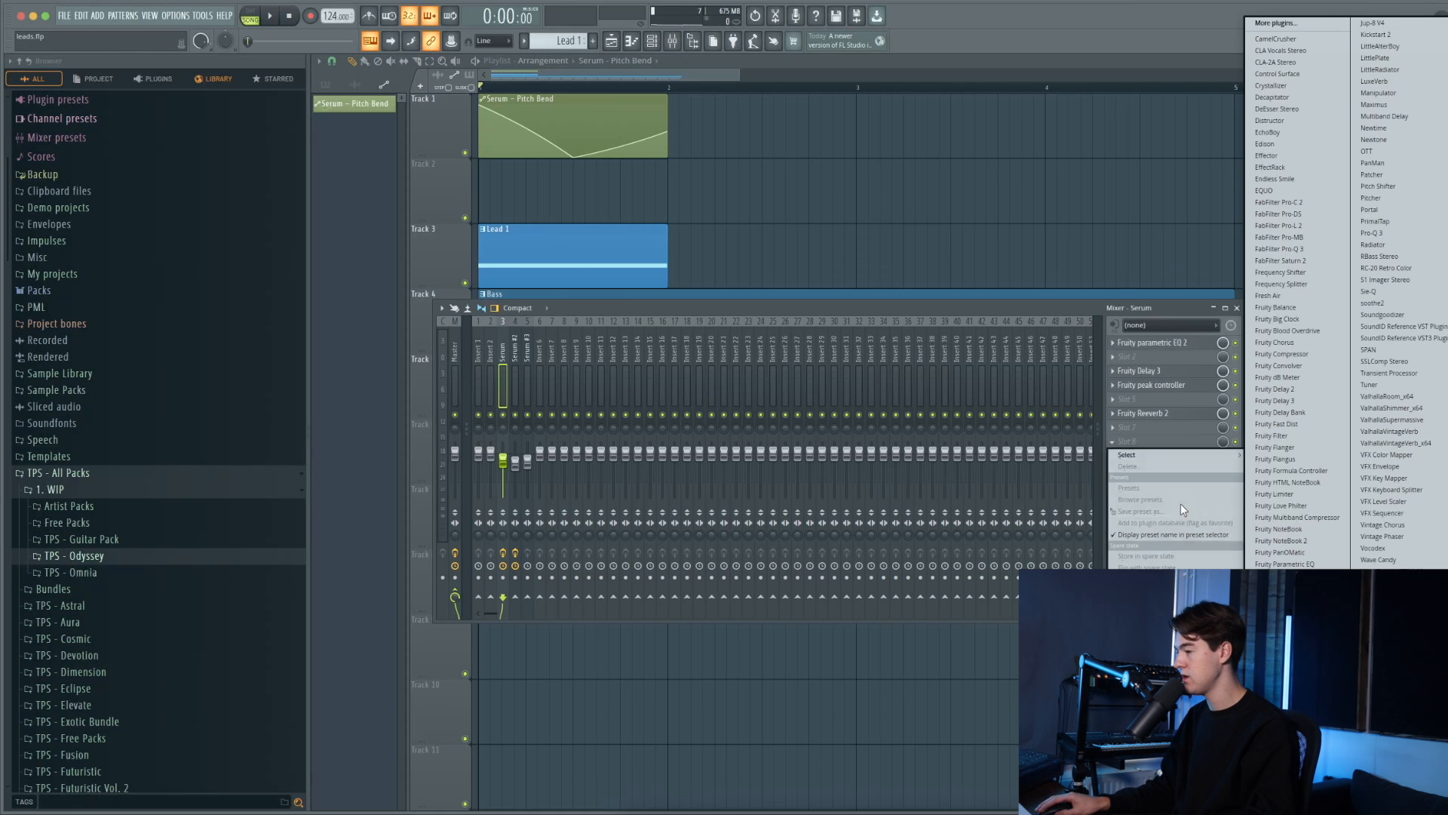
pyautogui.click(1271, 774)
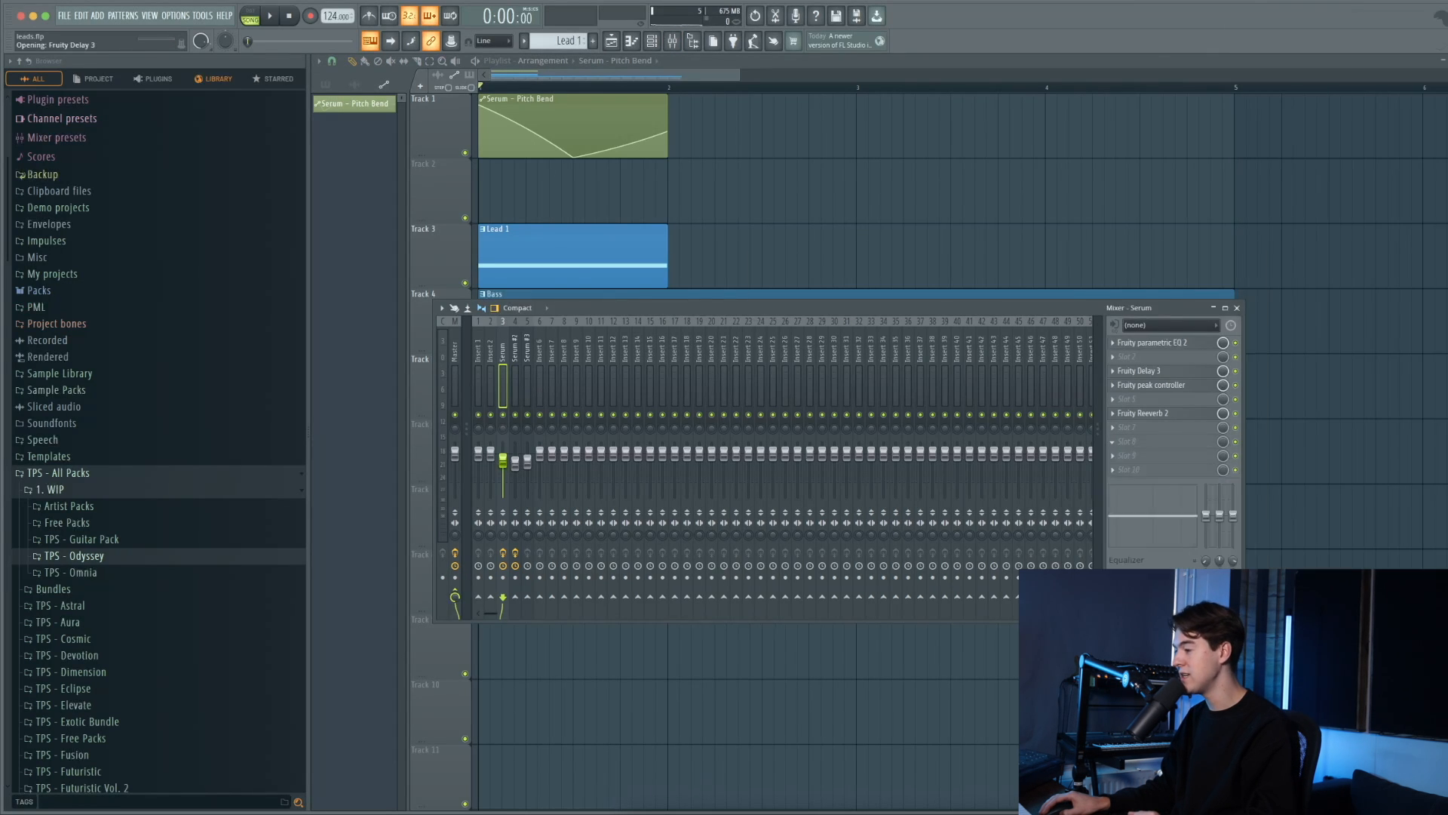
pyautogui.moveTo(873, 260); pyautogui.dragTo(676, 207)
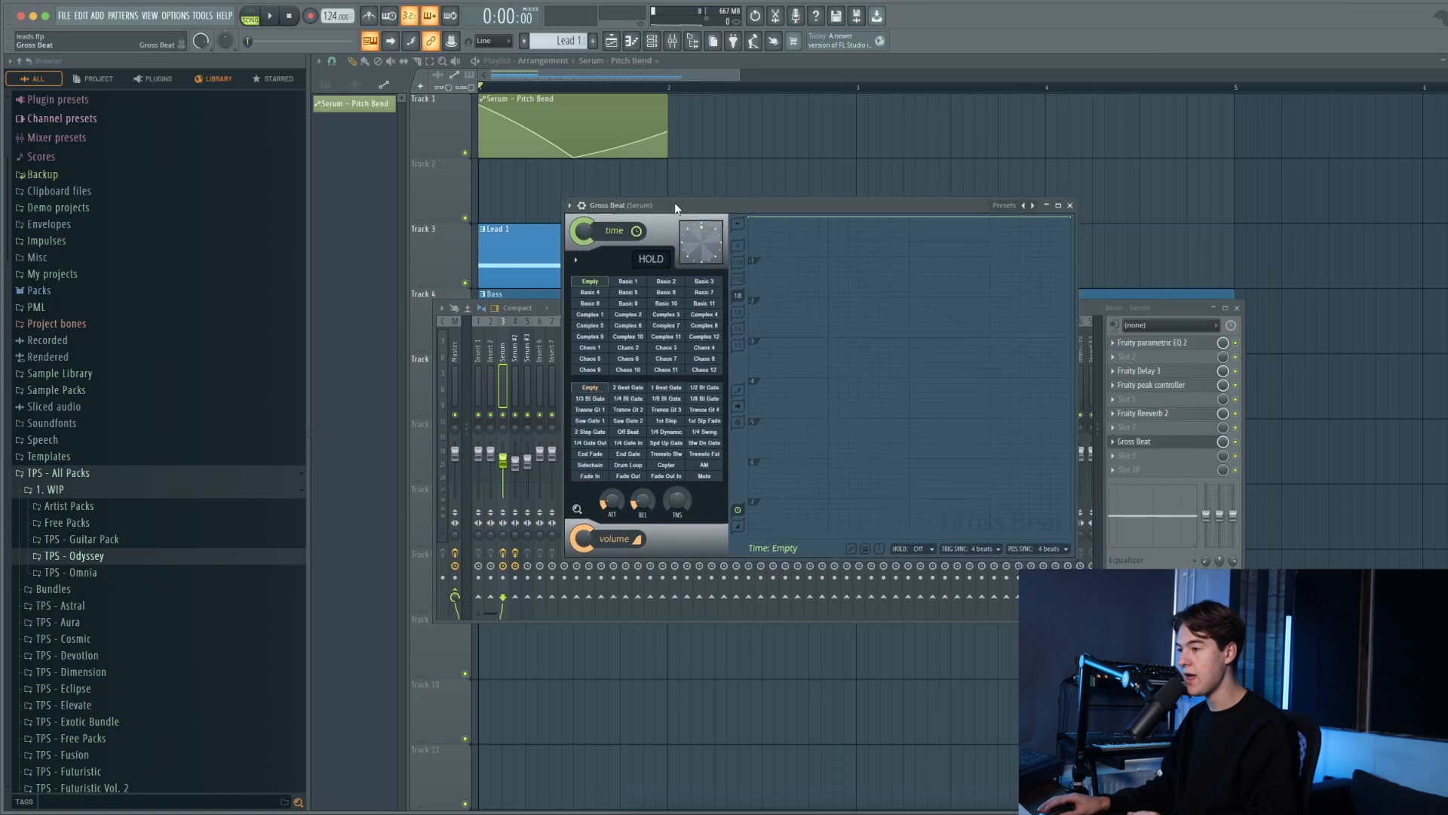
pyautogui.click(656, 389)
pyautogui.click(631, 389)
pyautogui.click(662, 389)
pyautogui.click(709, 390)
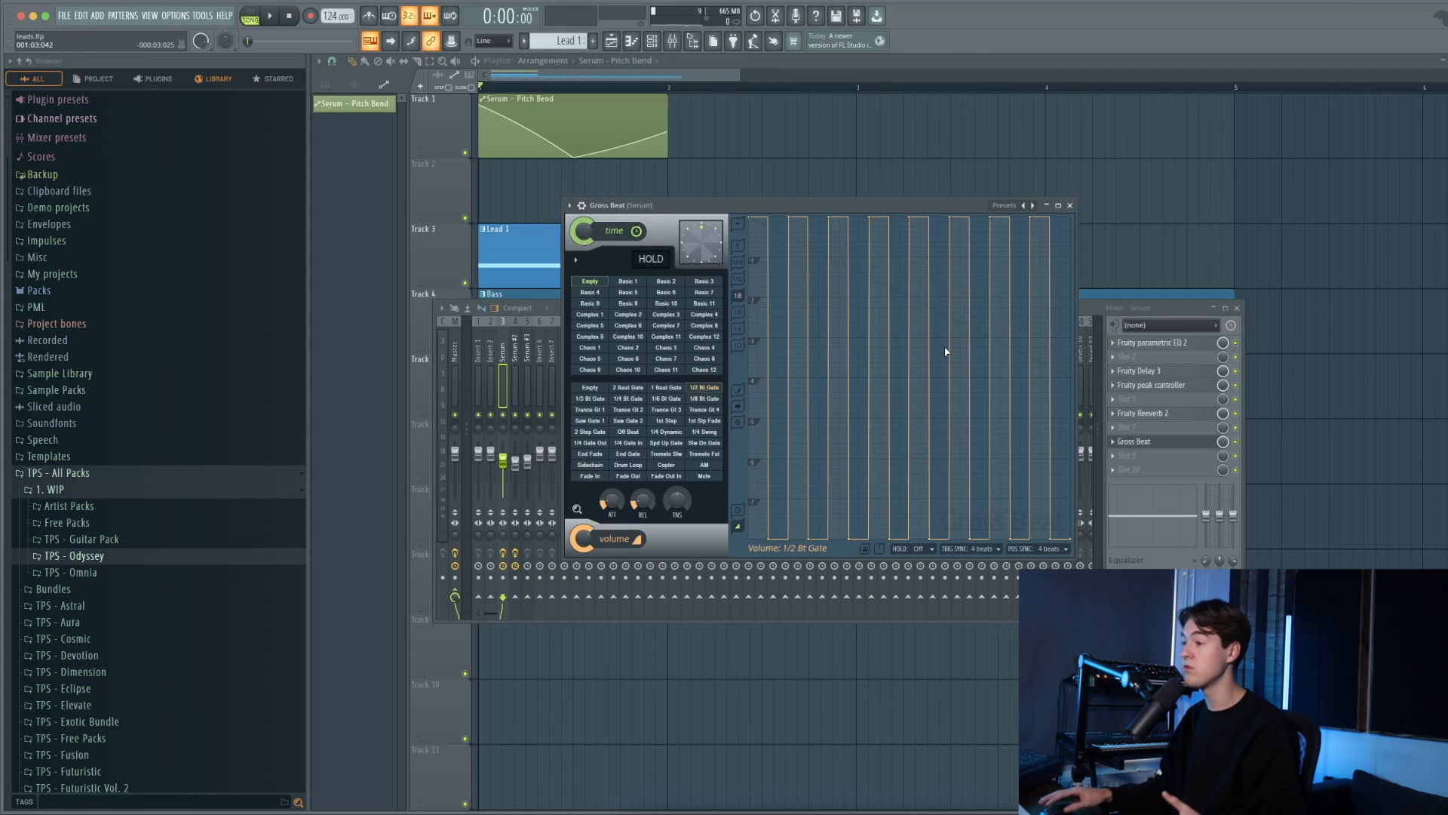
pyautogui.click(1070, 206)
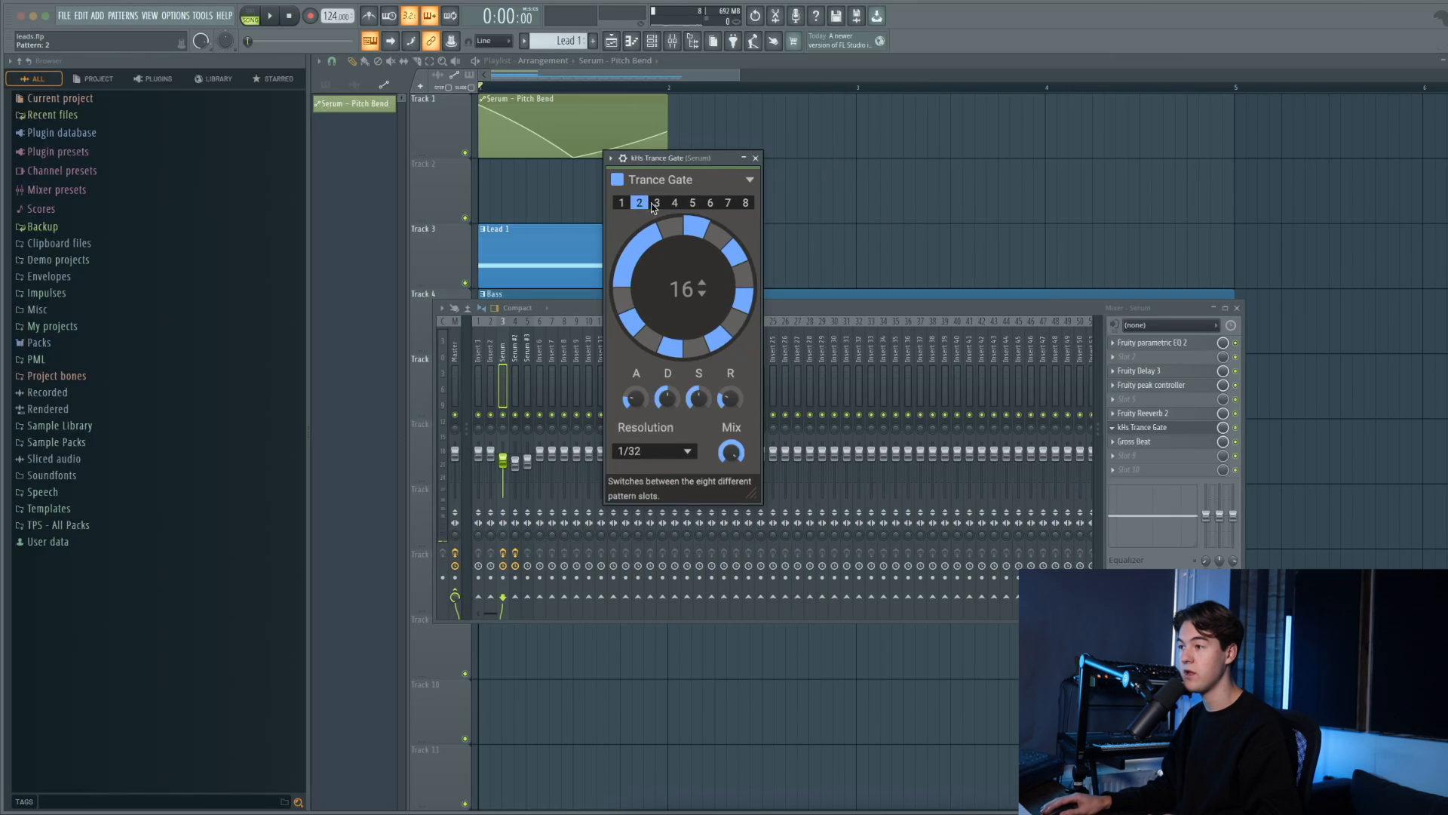
# - Browse the pattern slots in kHs Trance Gate and delete that effect from slot 7 of the Serum track
pyautogui.click(674, 203)
pyautogui.click(720, 204)
pyautogui.click(755, 158)
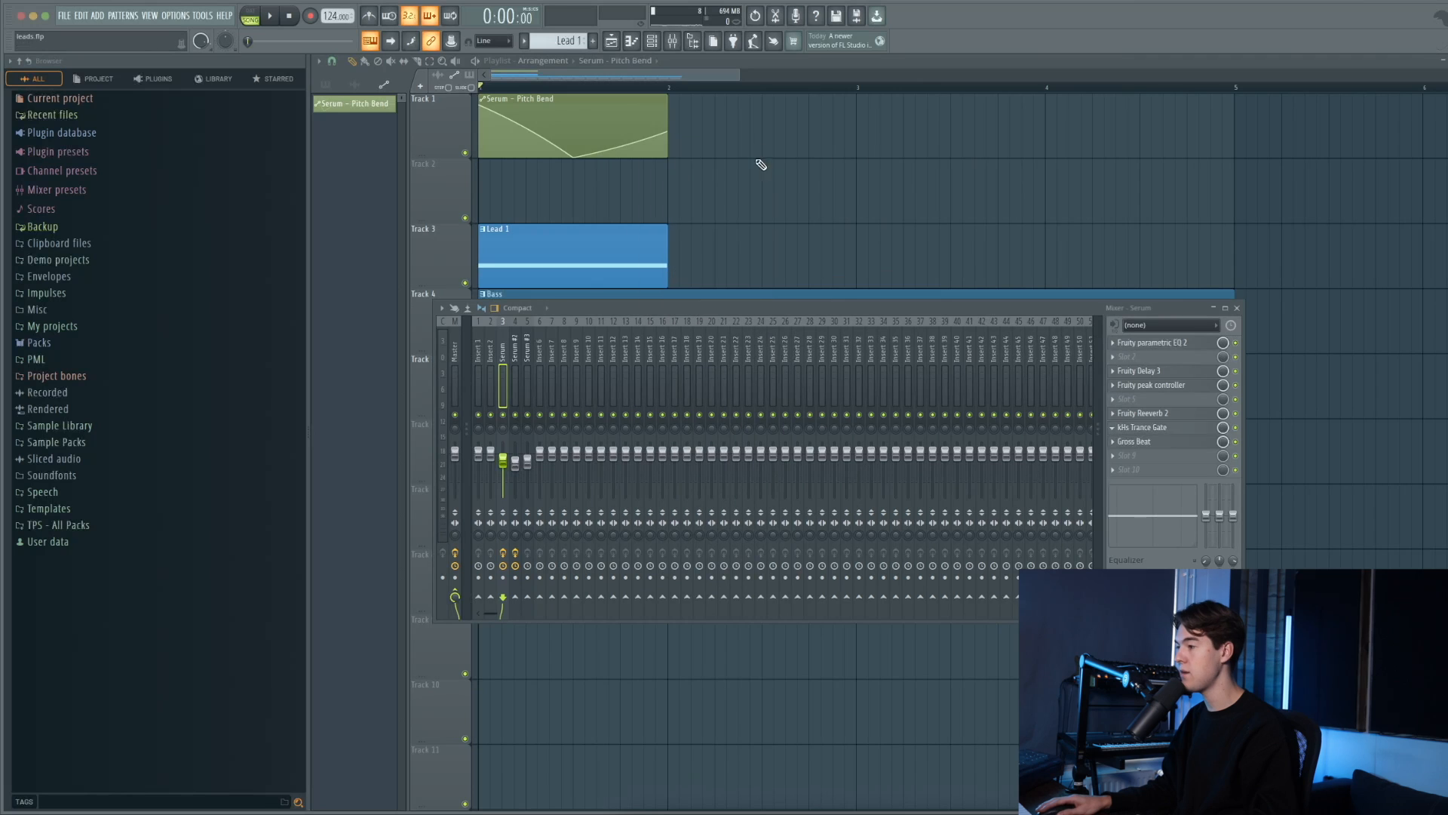
pyautogui.click(1115, 432)
pyautogui.click(1124, 450)
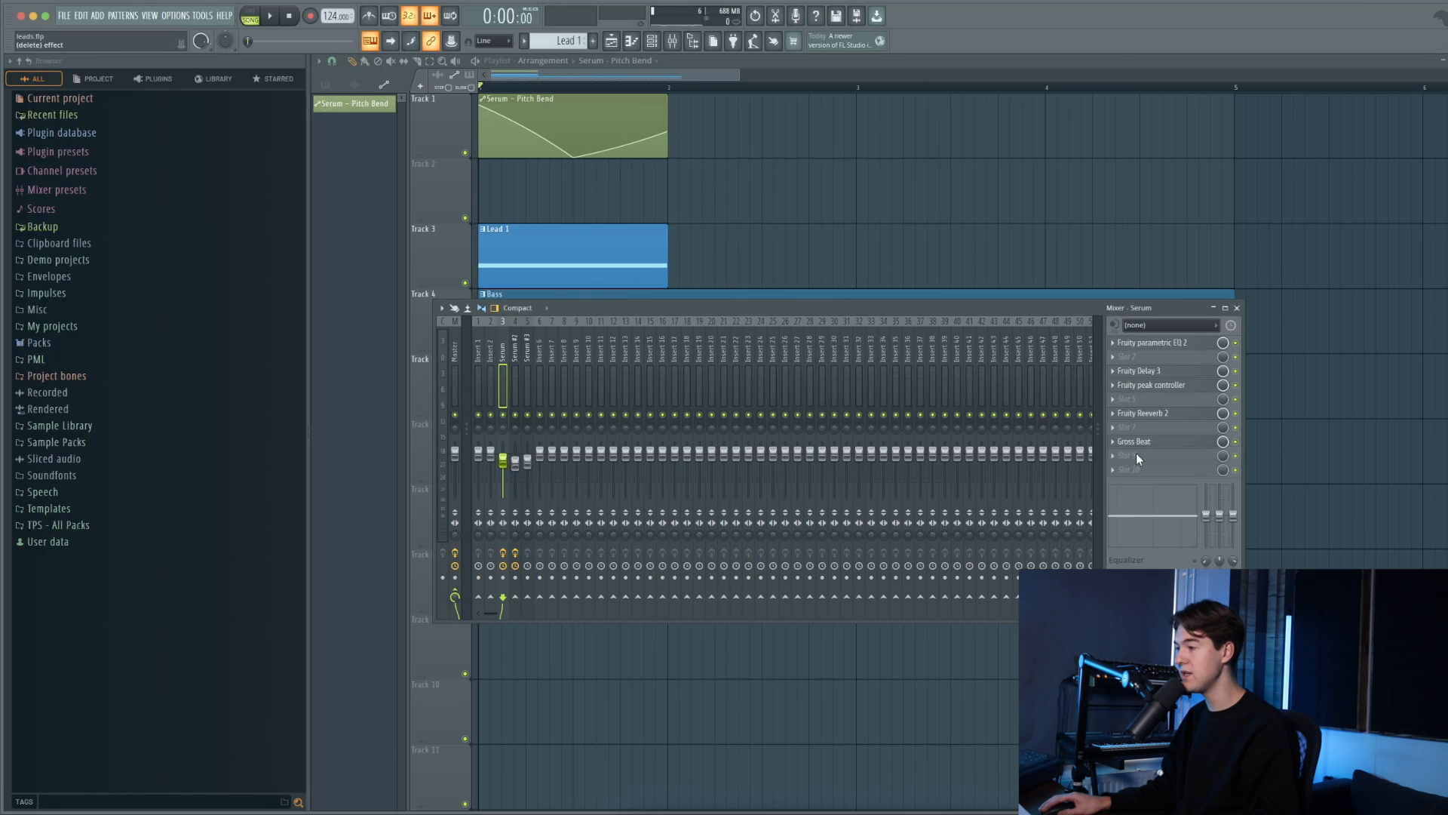
# - Switch Gross Beat's volume preset to 1/4 Bt Gate and play the arrangement to audition it
pyautogui.click(1140, 442)
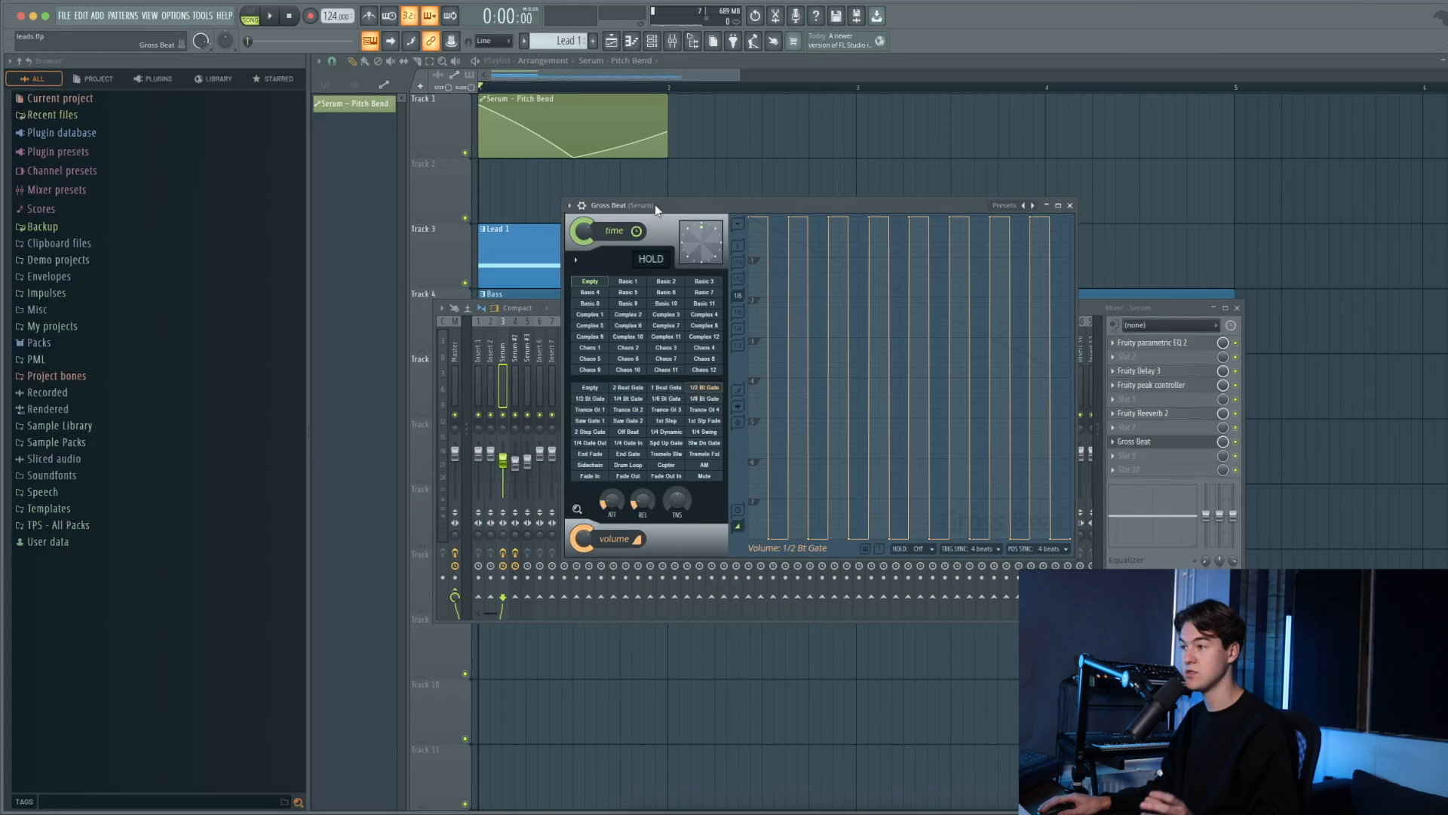
pyautogui.moveTo(655, 205); pyautogui.dragTo(585, 200)
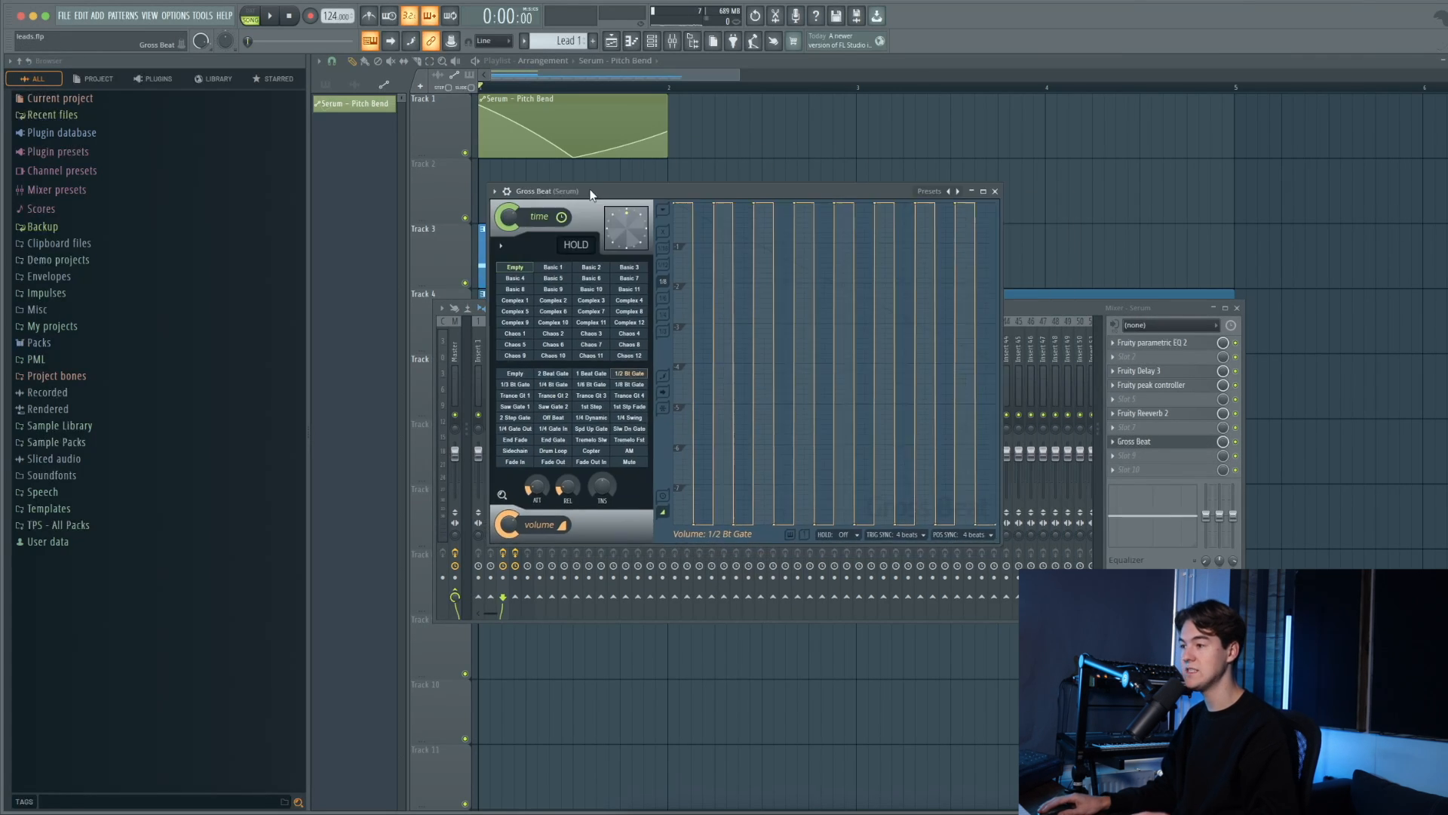
pyautogui.click(550, 390)
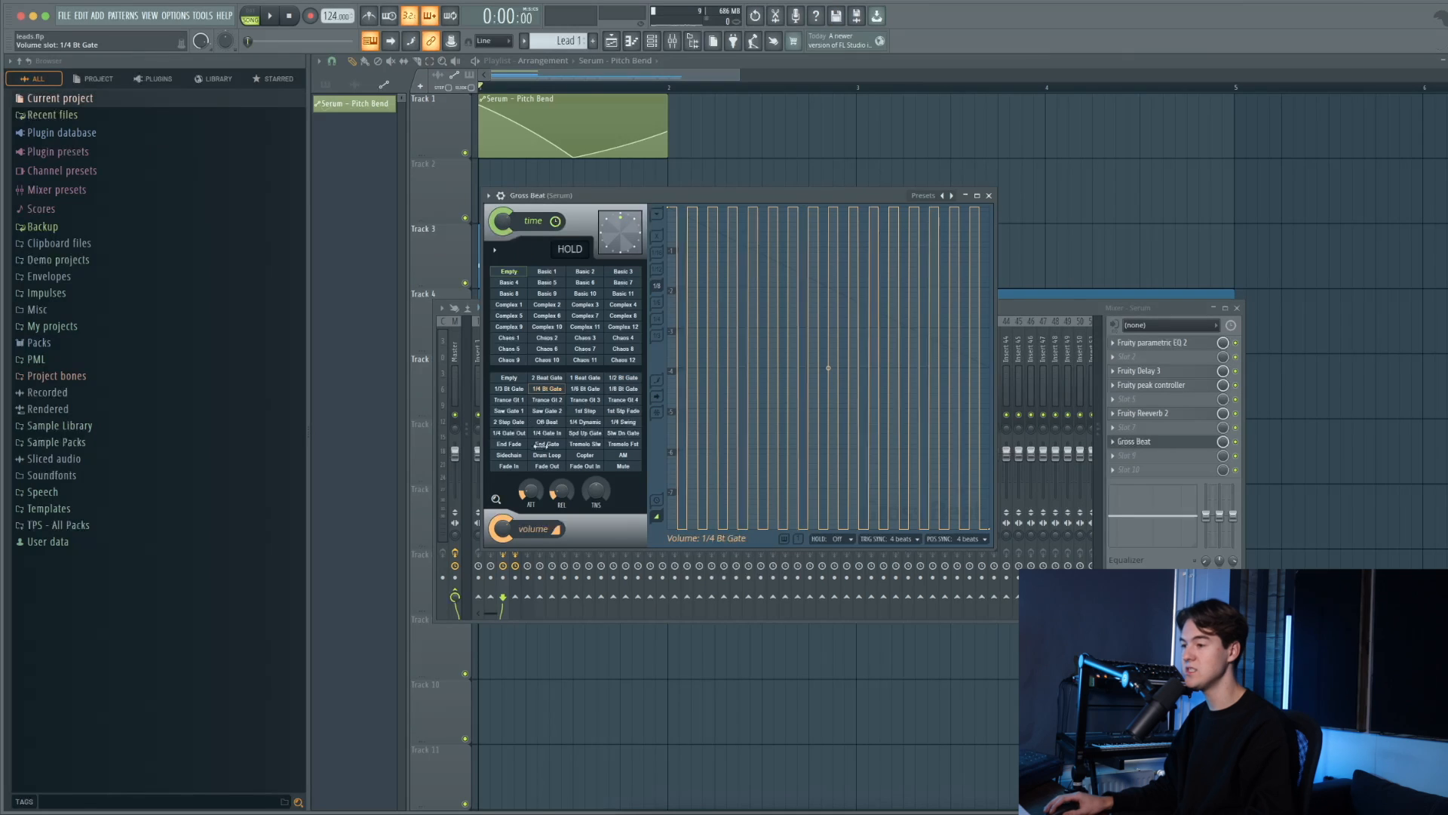
pyautogui.press('space')
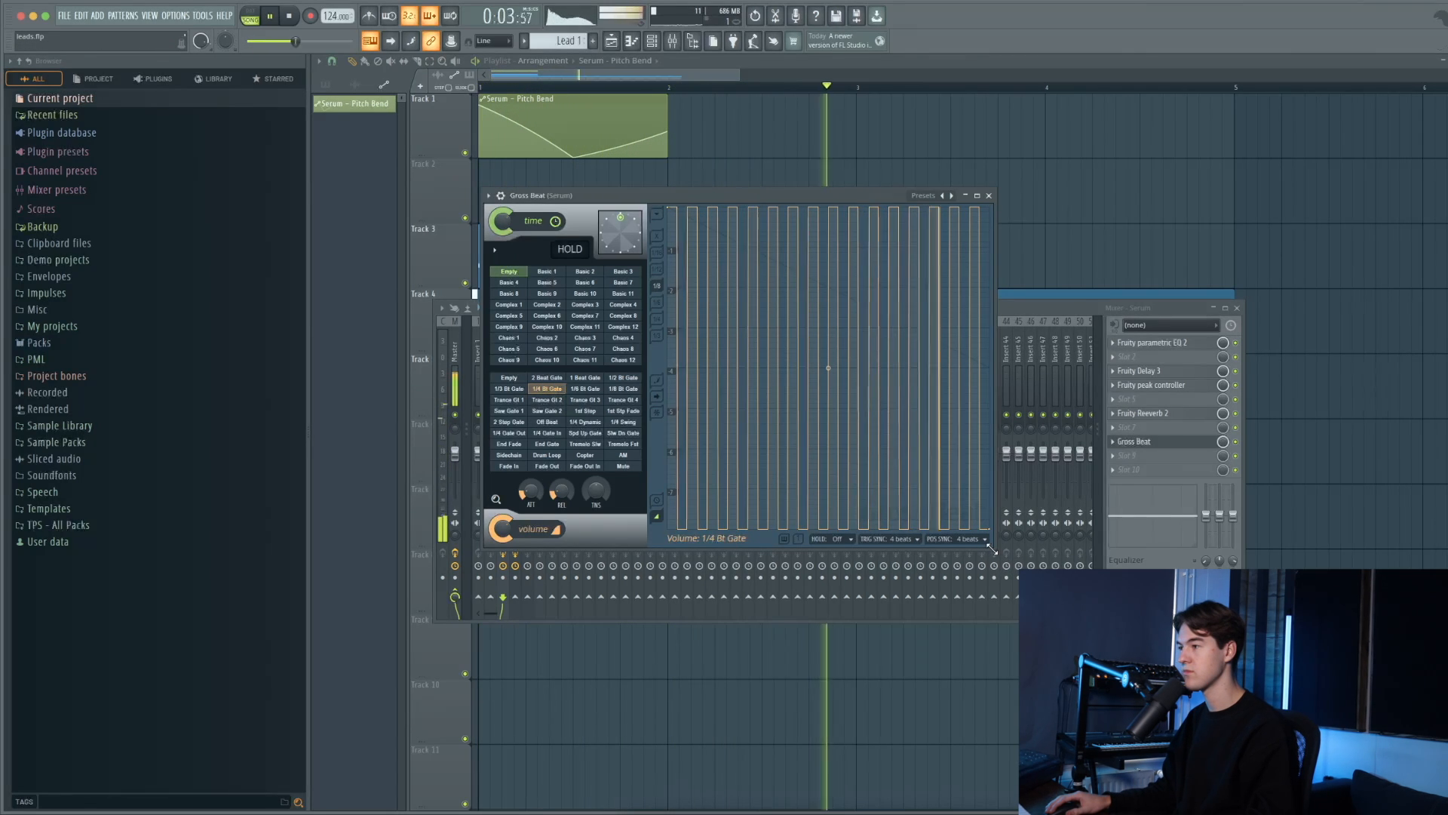
pyautogui.press('space')
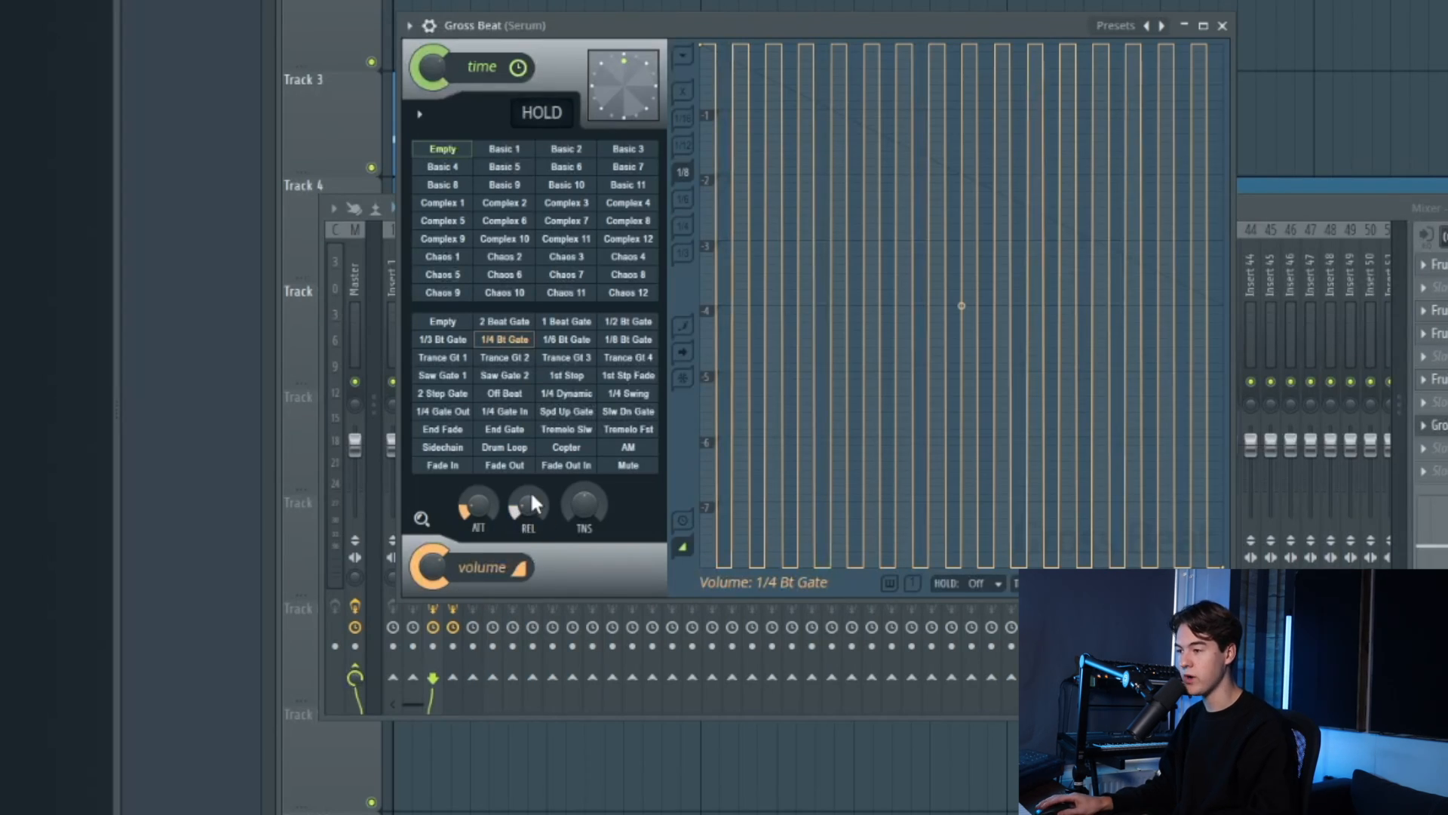
# - Raise the release of Gross Beat's 1/4 Bt Gate volume envelope and play the arrangement to audition it
pyautogui.moveTo(531, 501); pyautogui.dragTo(531, 489)
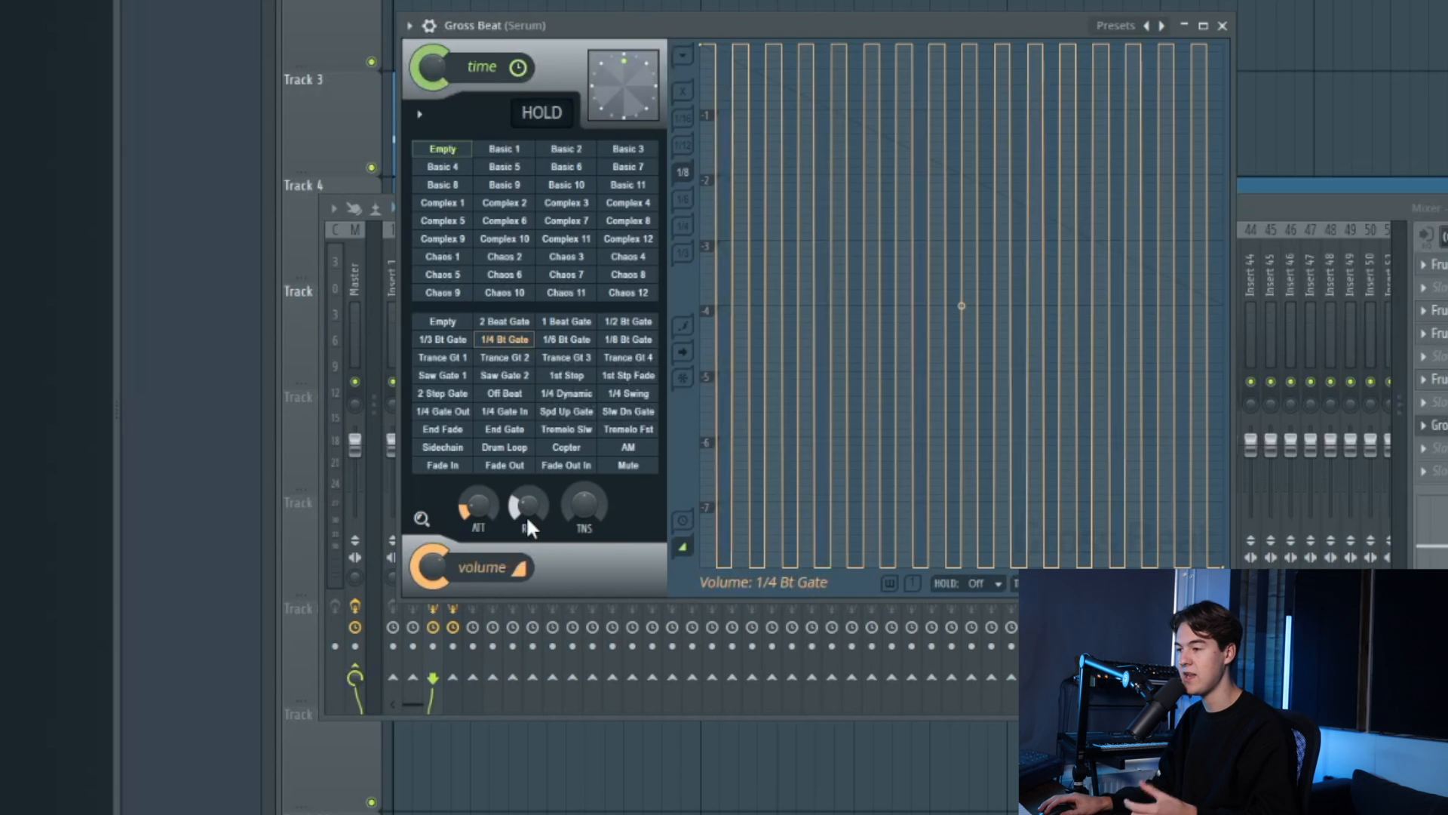
pyautogui.press('space')
pyautogui.moveTo(522, 505); pyautogui.dragTo(522, 483)
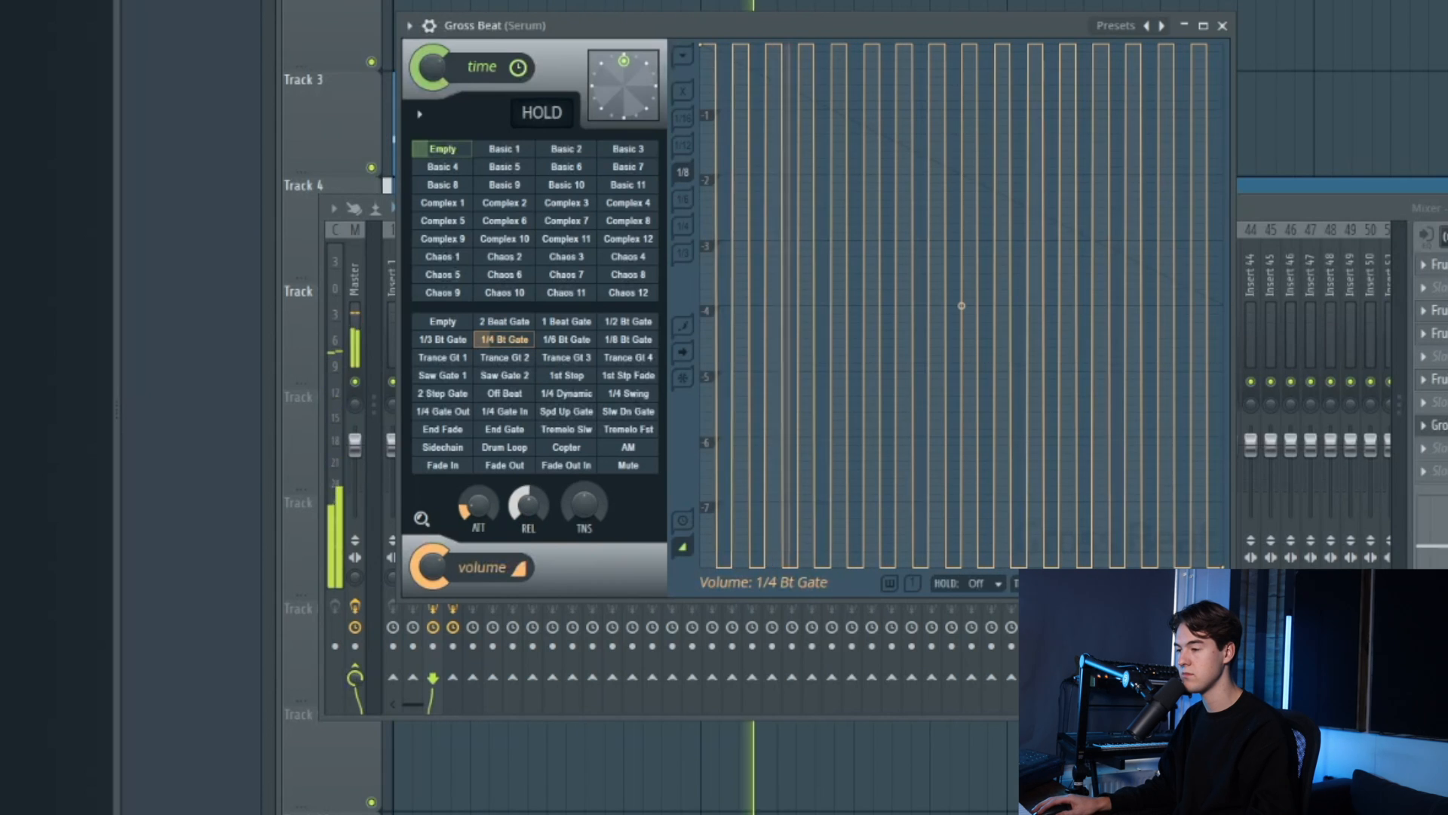
pyautogui.press('space')
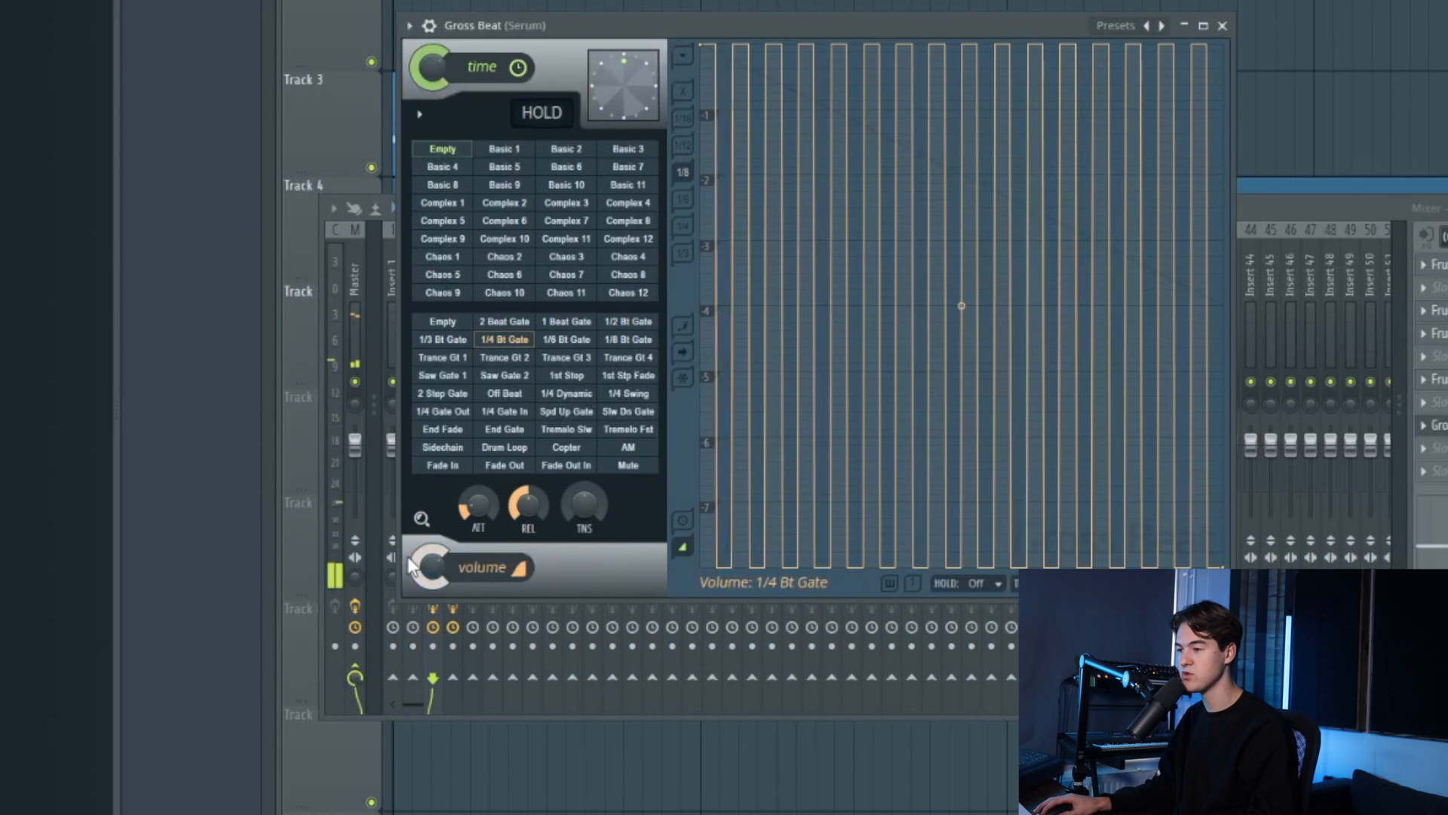
pyautogui.press('space')
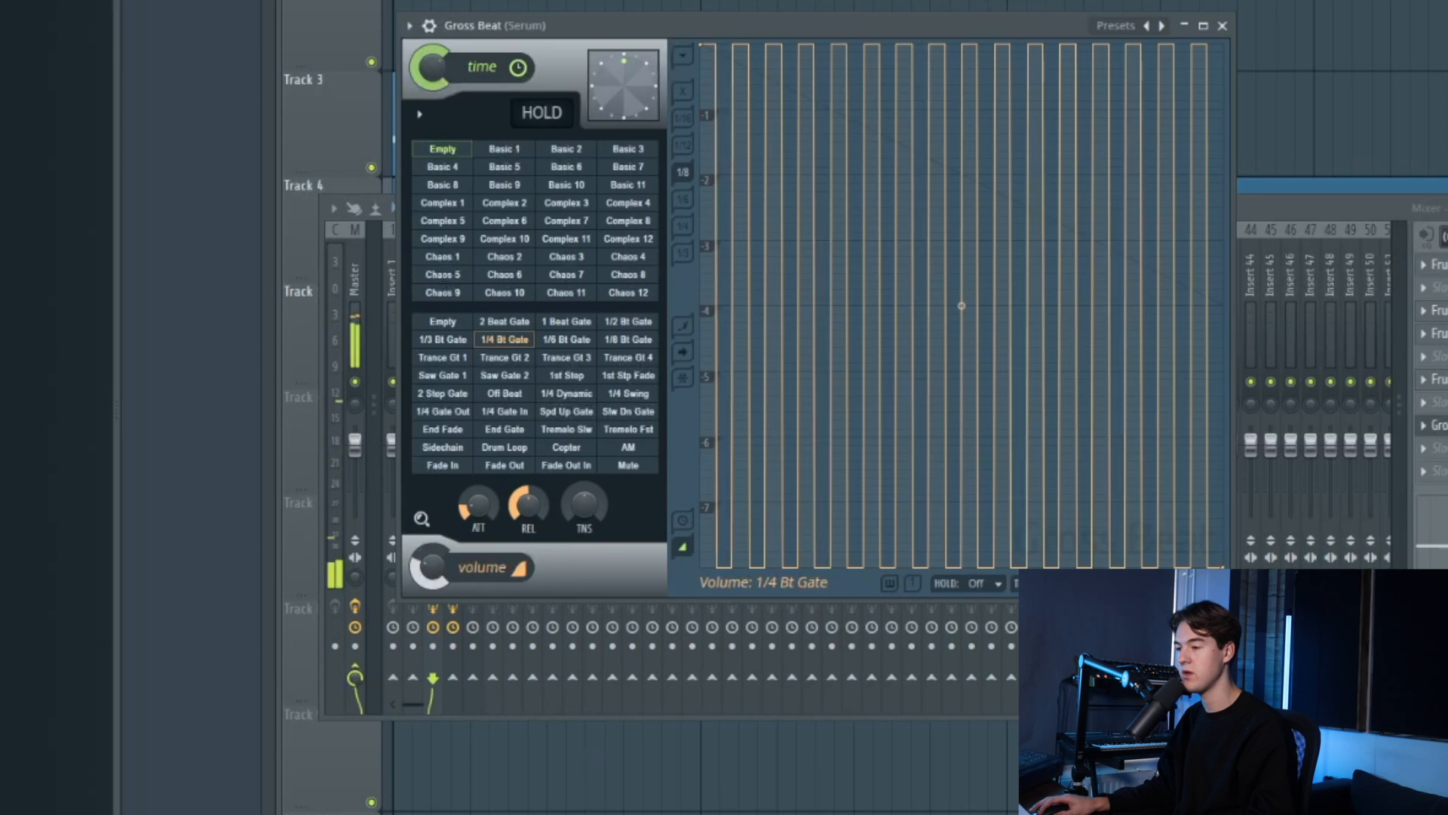
pyautogui.press('space')
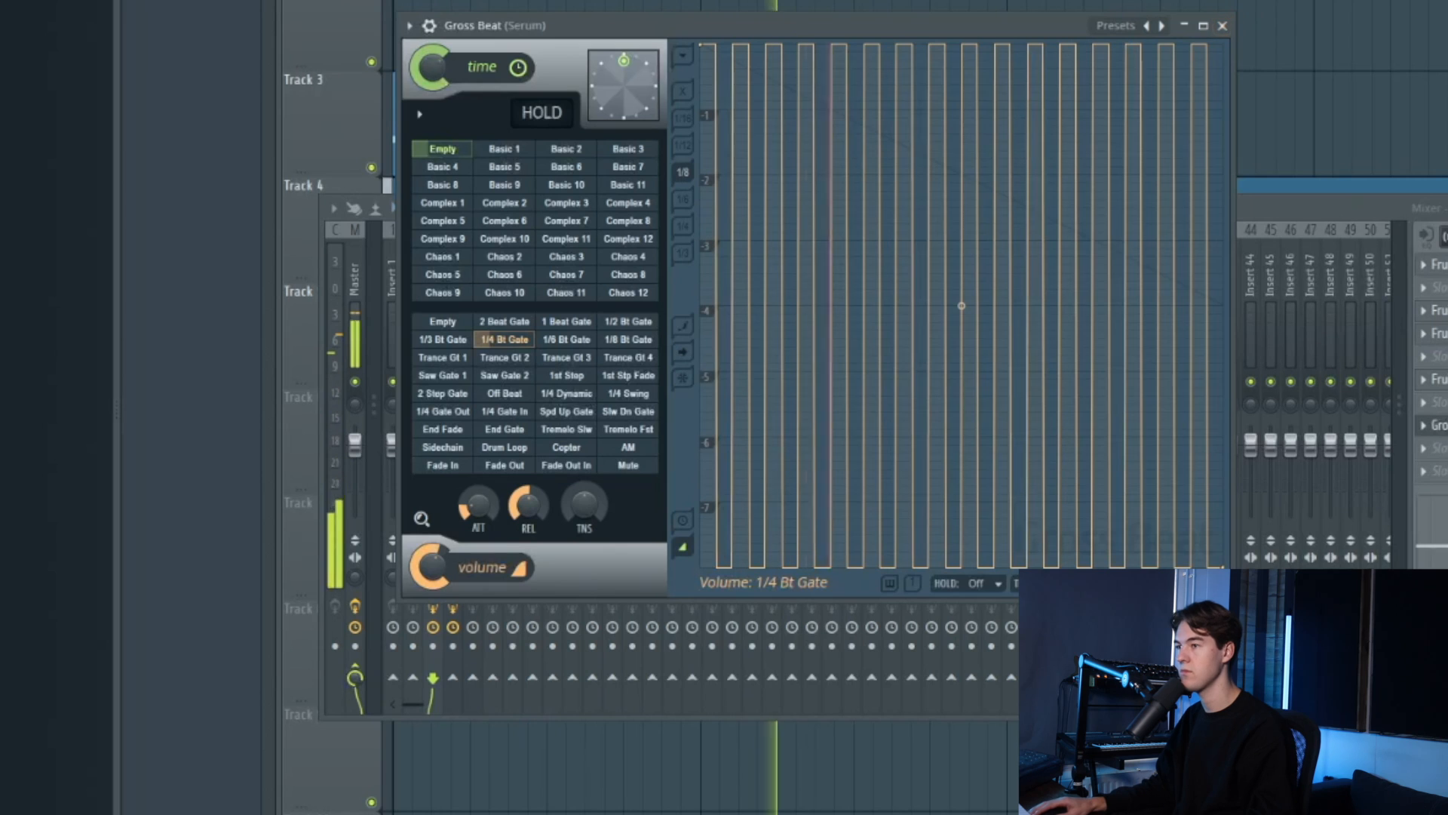
pyautogui.click(293, 15)
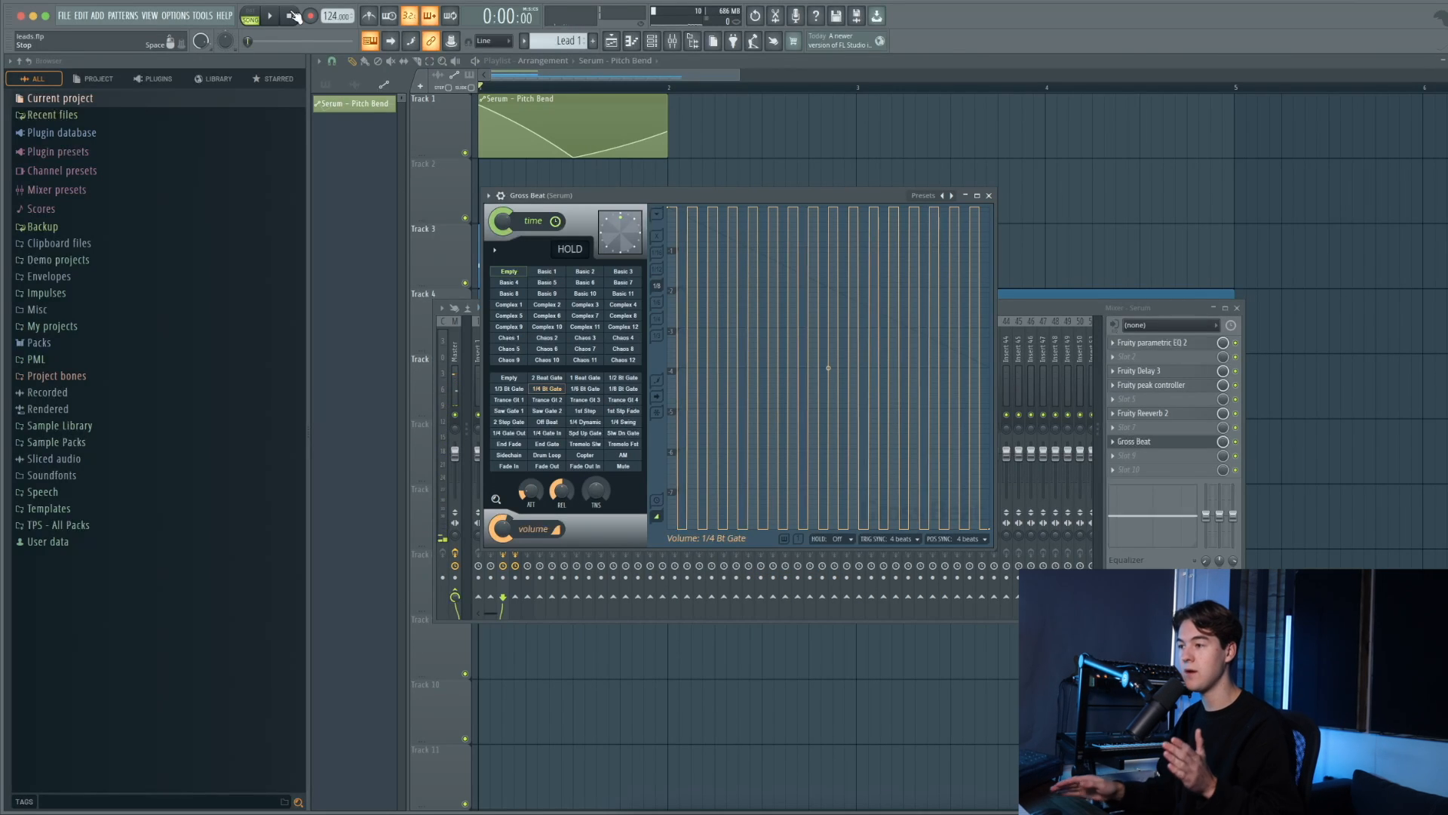
# - Close Gross Beat and move it to slot 3 of the Serum track, ahead of Fruity Delay 3, leaving slot 4 empty
pyautogui.click(989, 196)
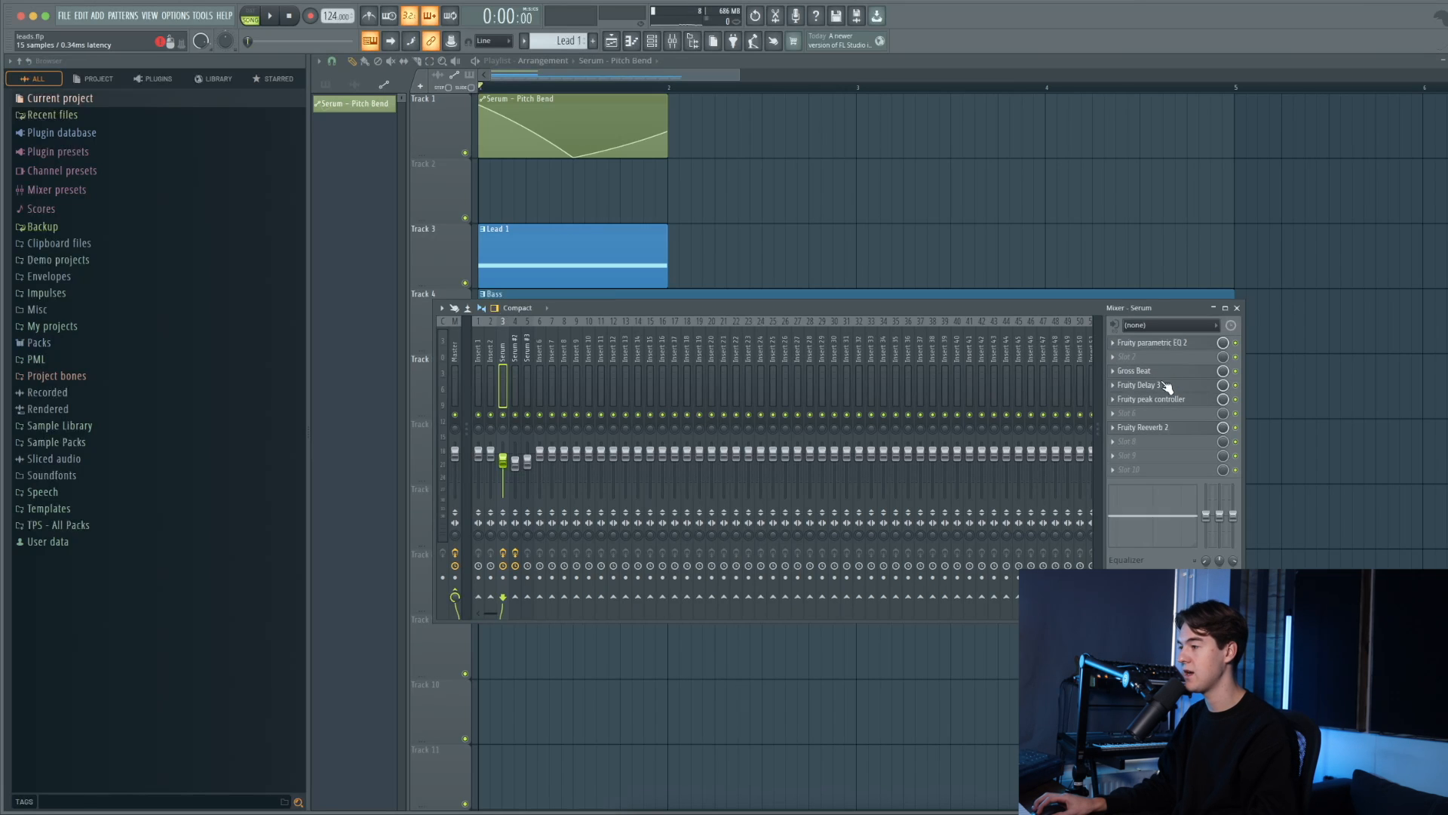
pyautogui.press('space')
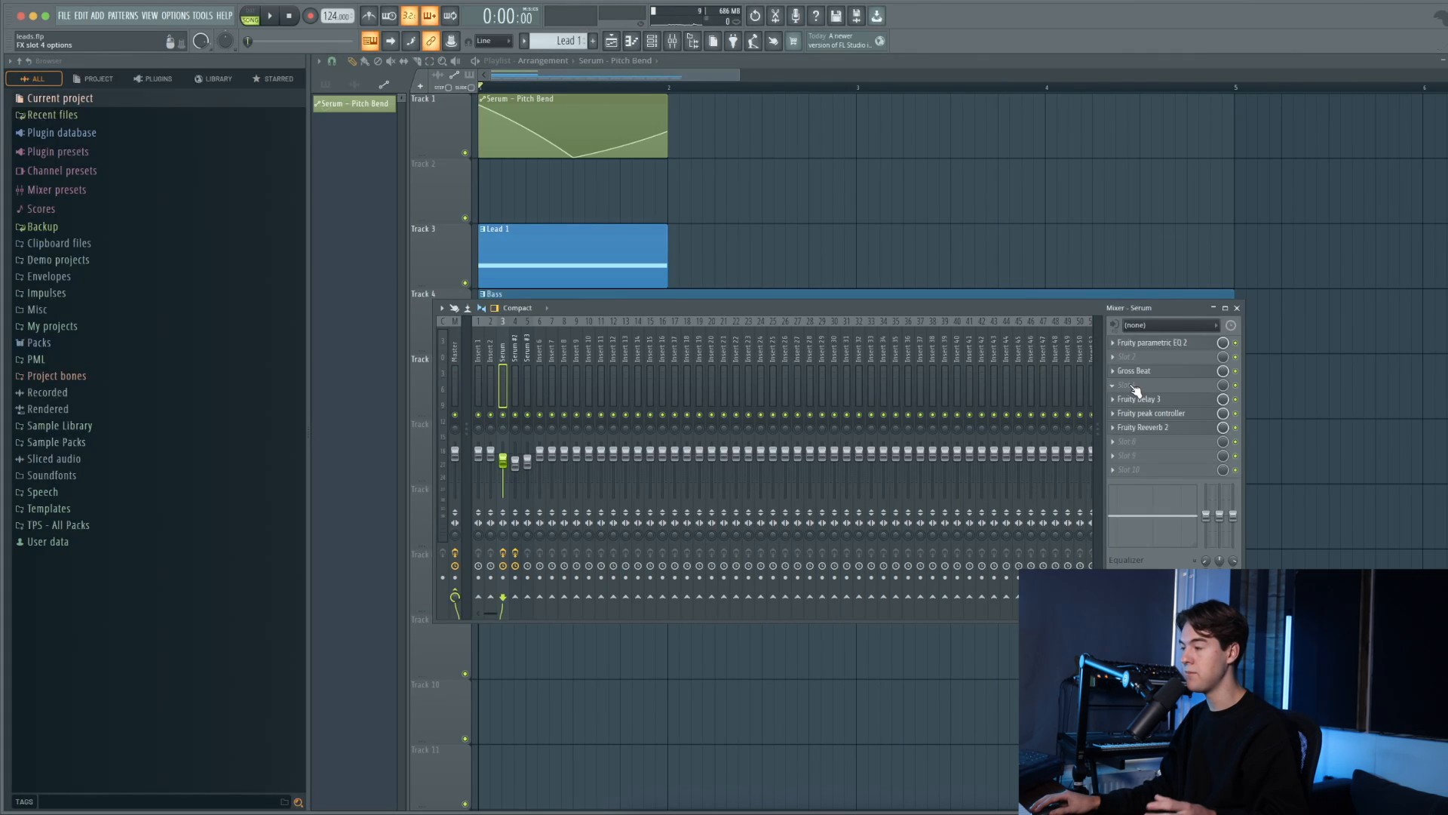
# - Add OTT to slot 4 of the Serum track, set its depth to about 23% during playback, and close it
pyautogui.click(1131, 385)
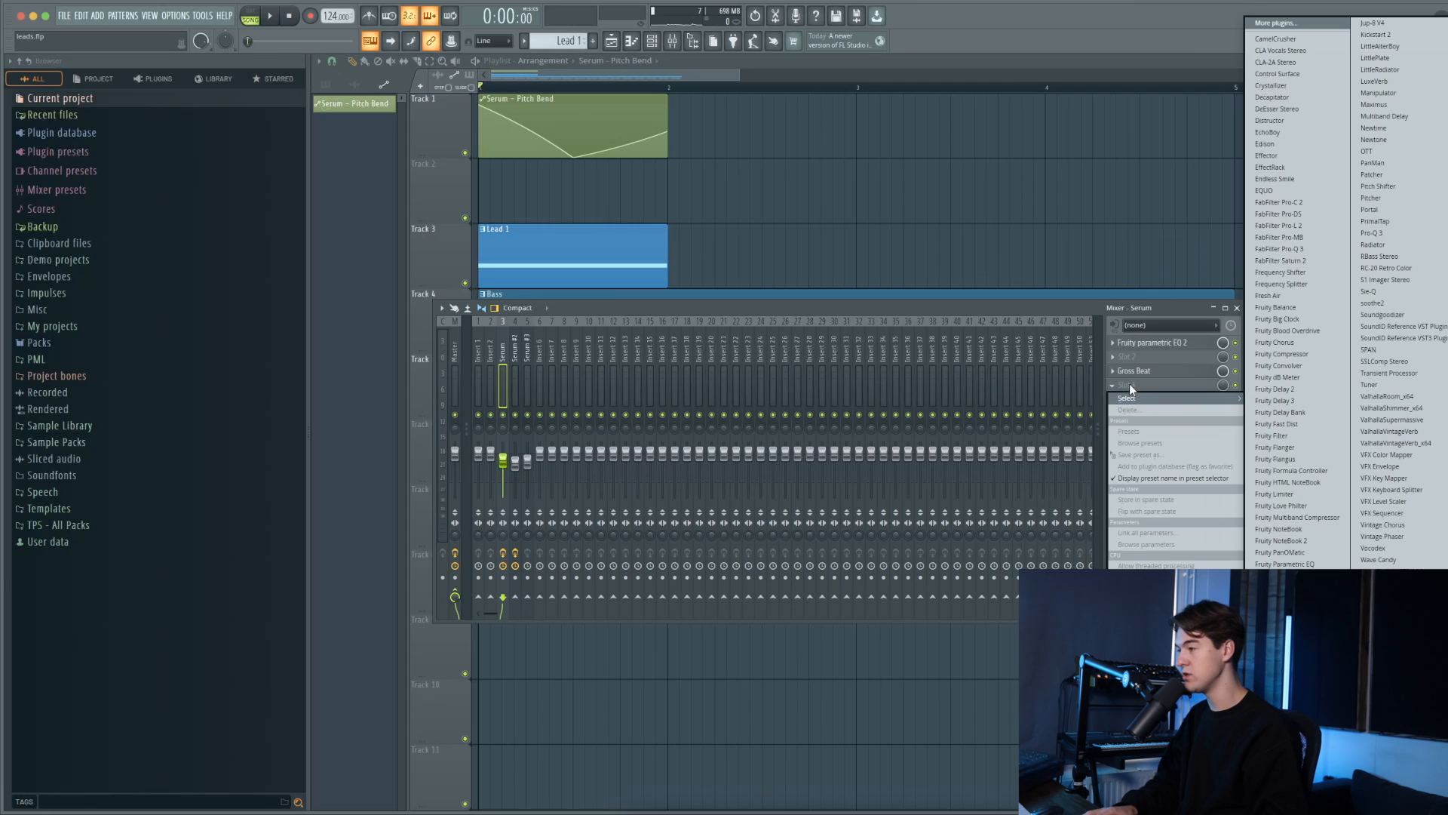
pyautogui.press('o')
pyautogui.moveTo(116, 84); pyautogui.dragTo(850, 255)
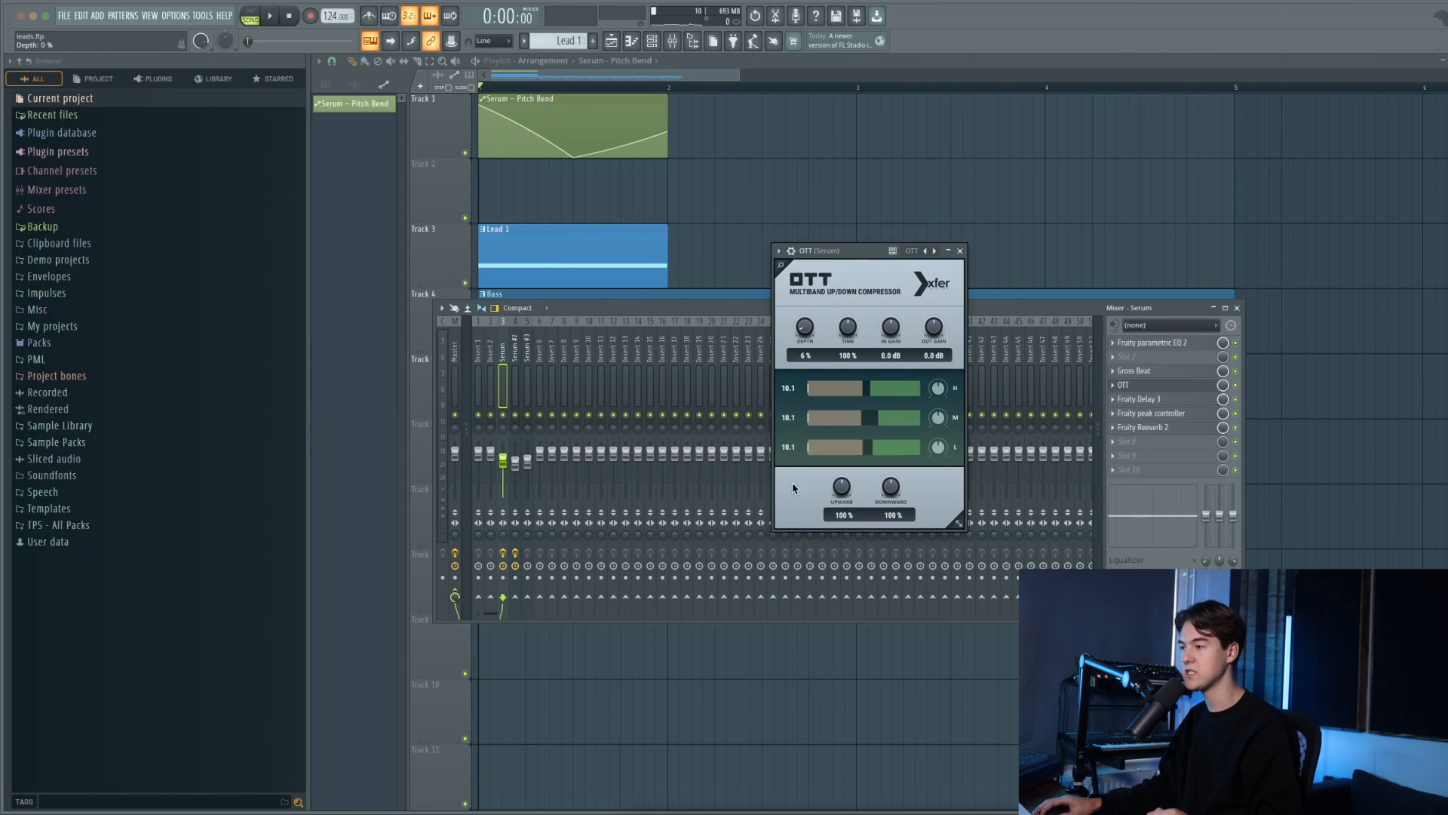
pyautogui.click(1138, 371)
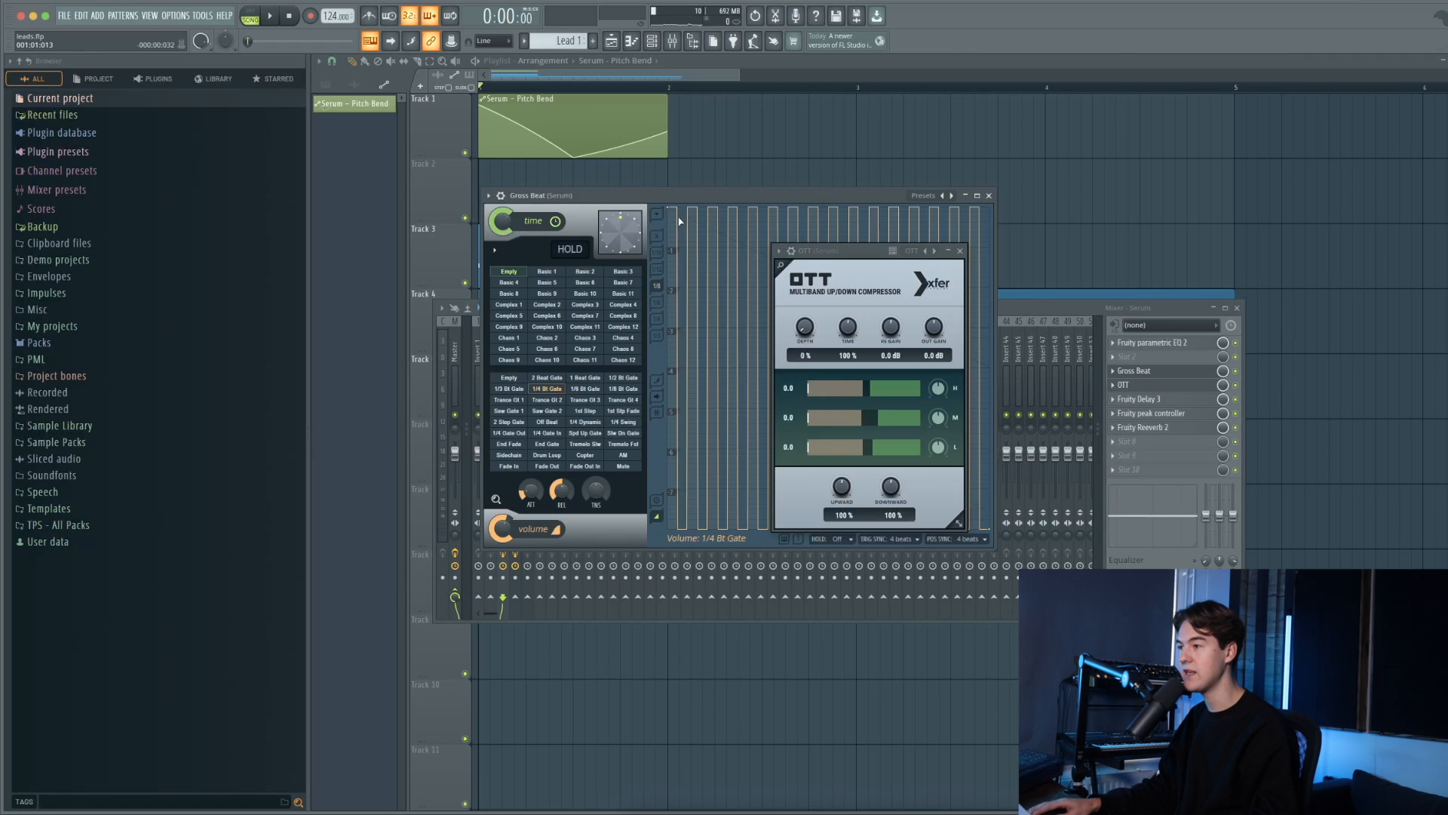
pyautogui.click(989, 195)
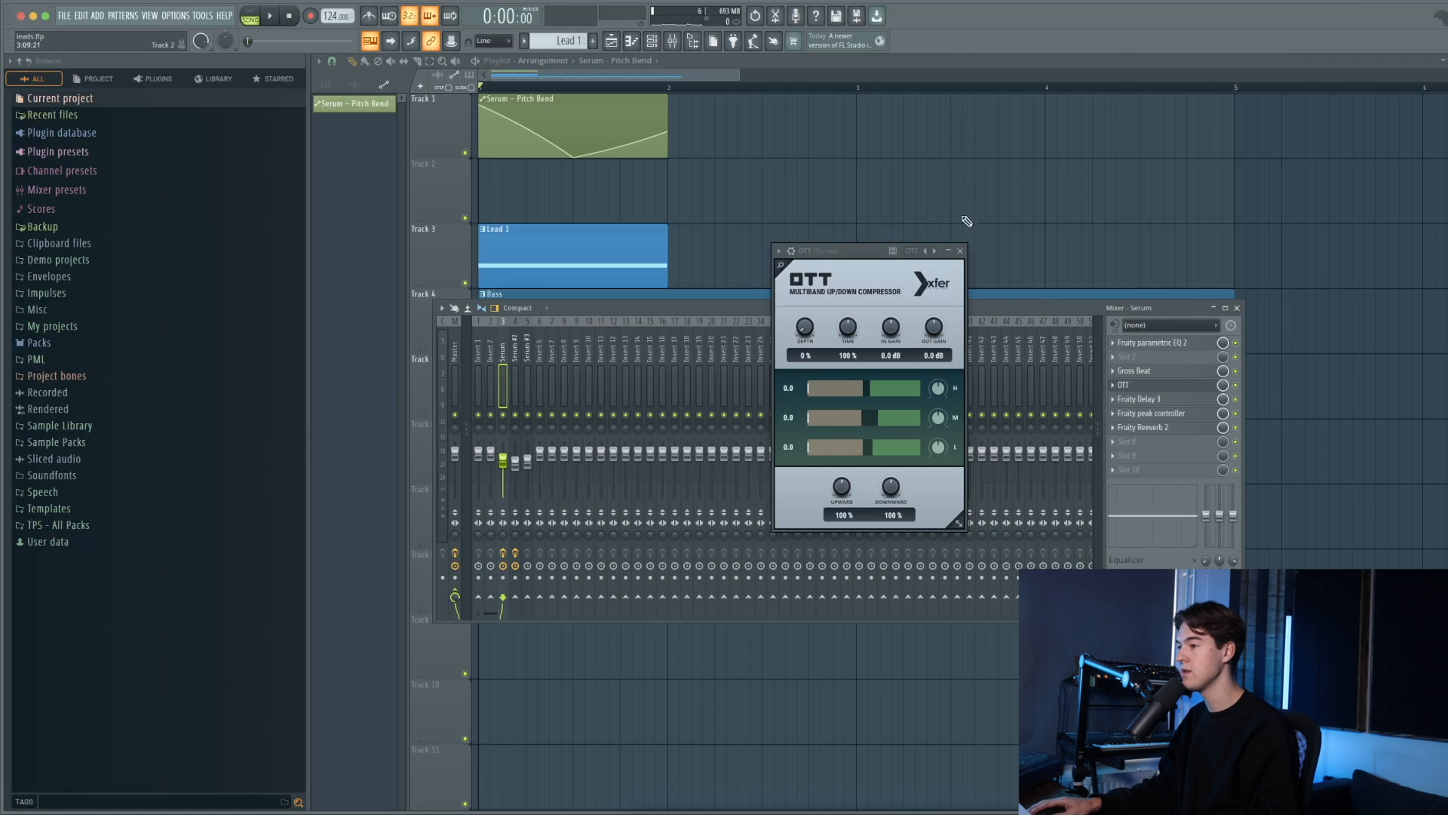
pyautogui.press('space')
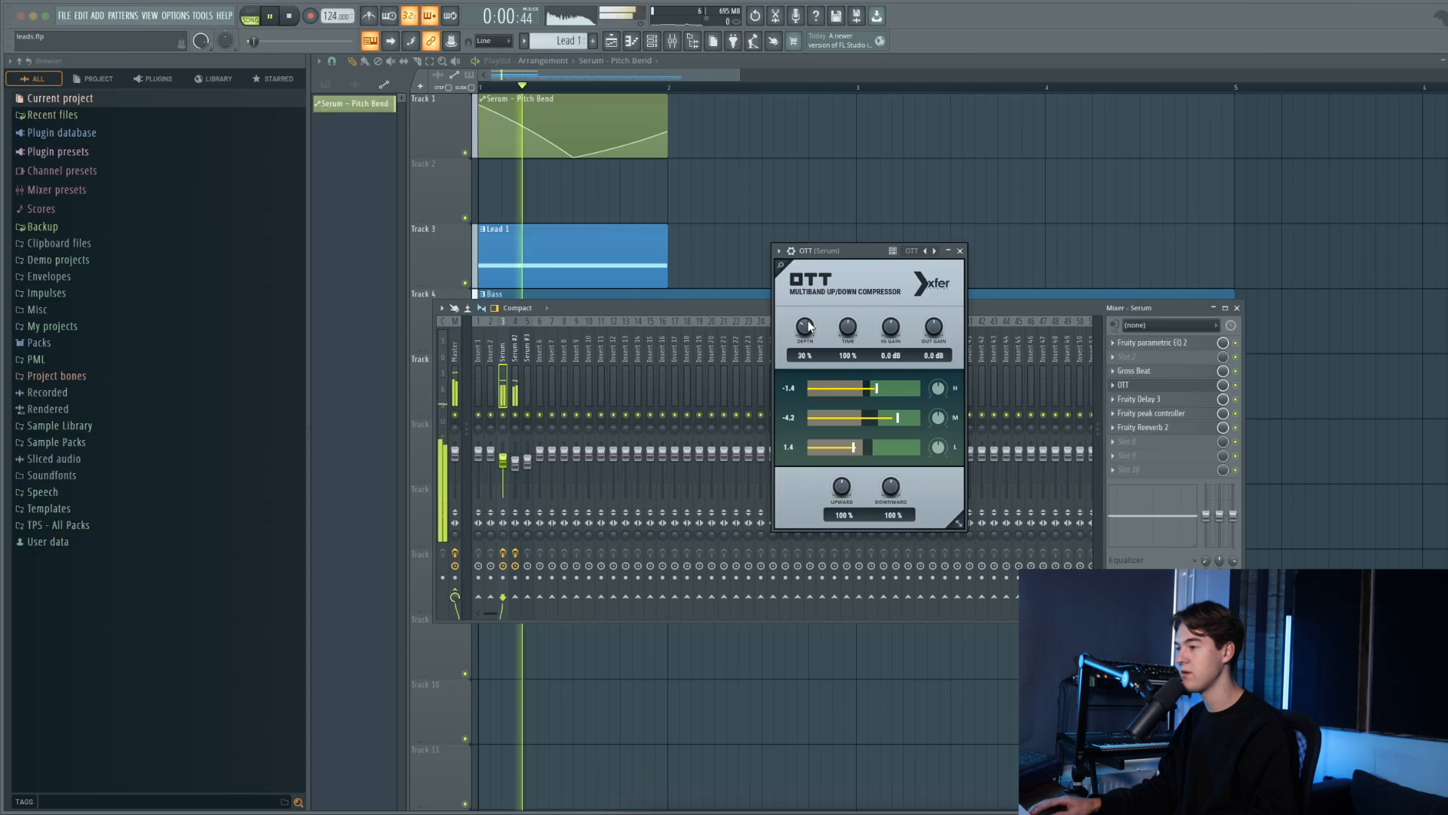
pyautogui.moveTo(805, 329); pyautogui.dragTo(806, 332)
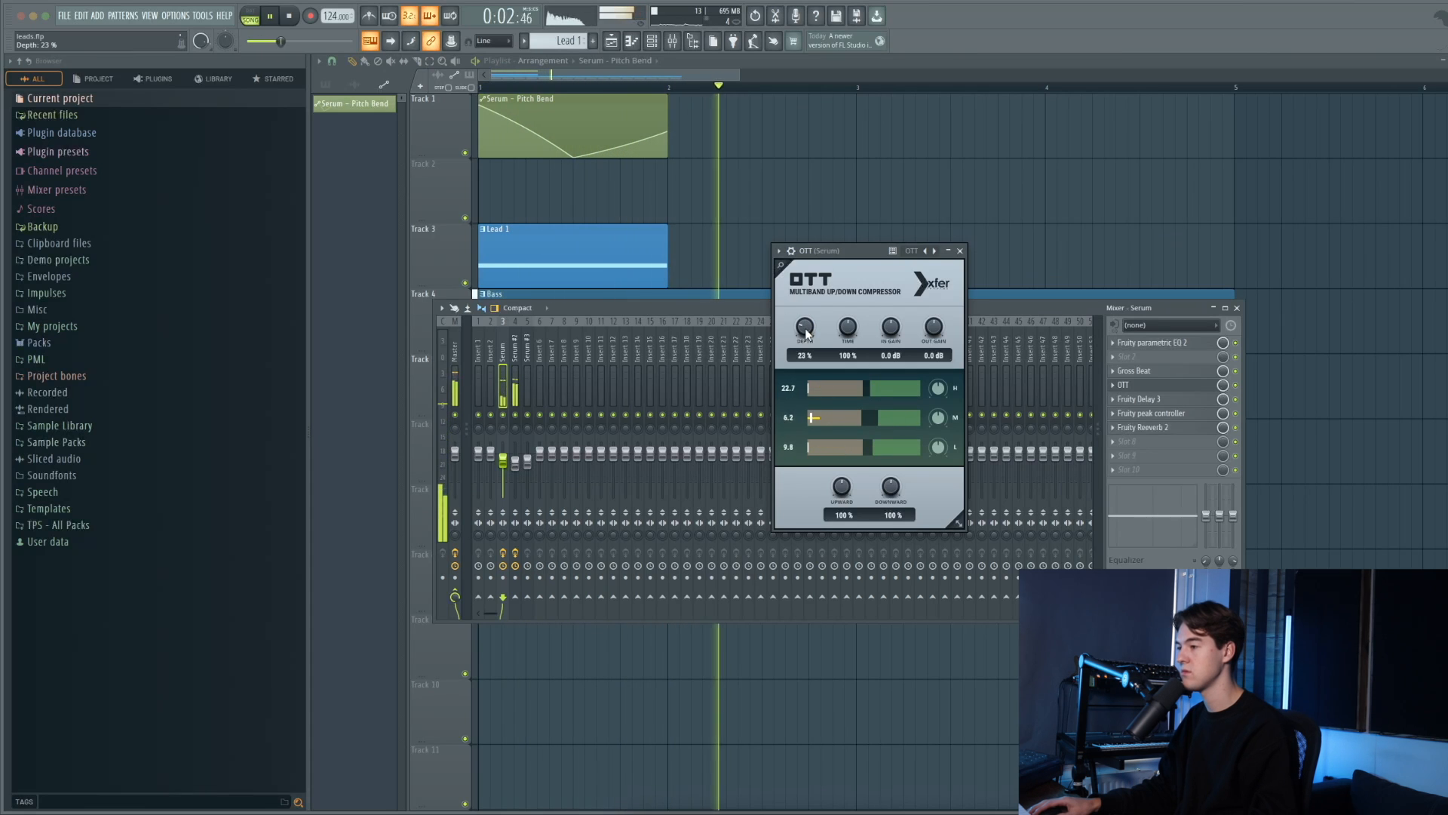
pyautogui.click(960, 252)
pyautogui.press('space')
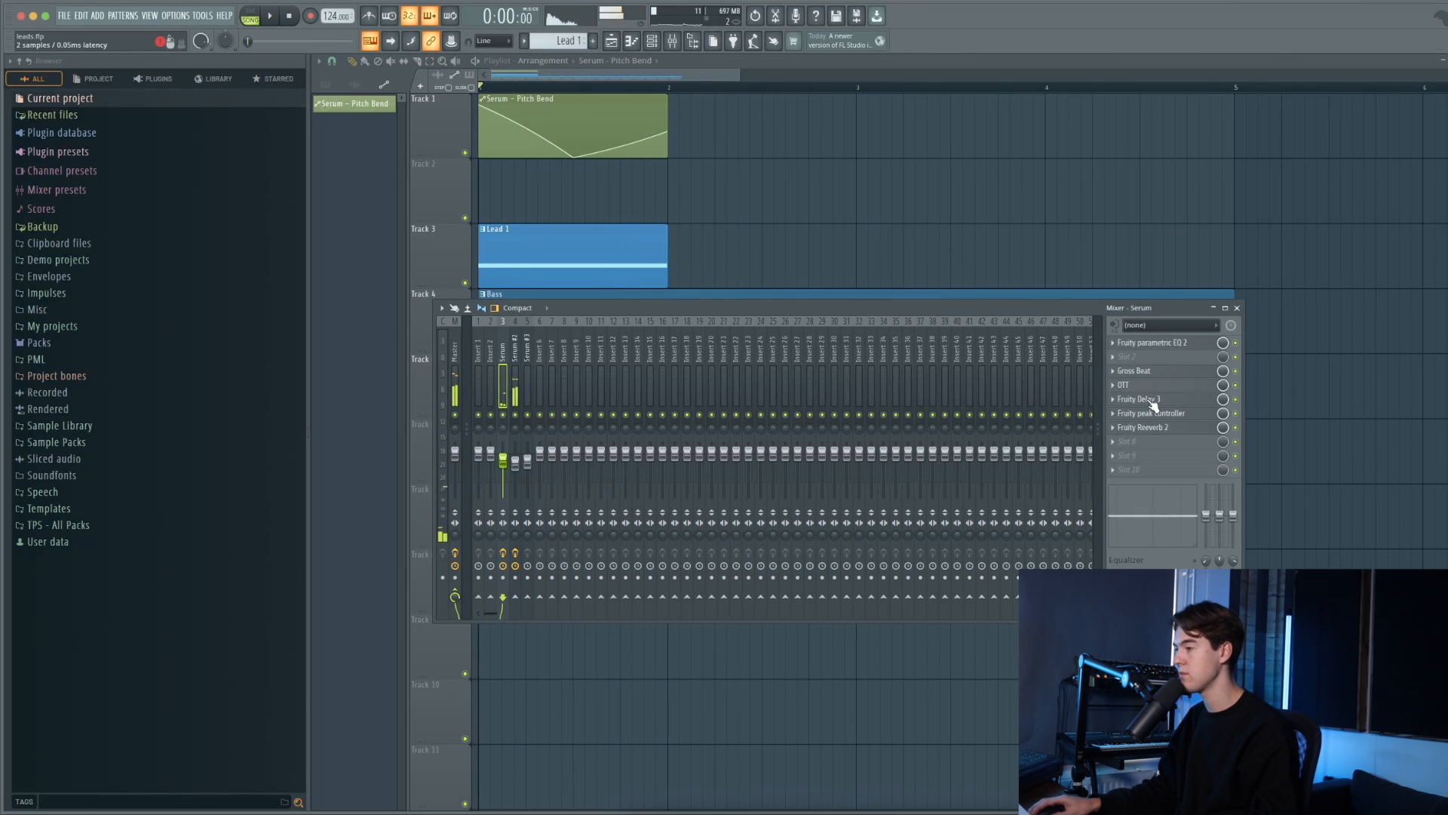
# - Adjust the output wet level of Fruity Delay 3 on the Serum track while auditioning the arrangement, and close the delay
pyautogui.click(1139, 399)
pyautogui.press('space')
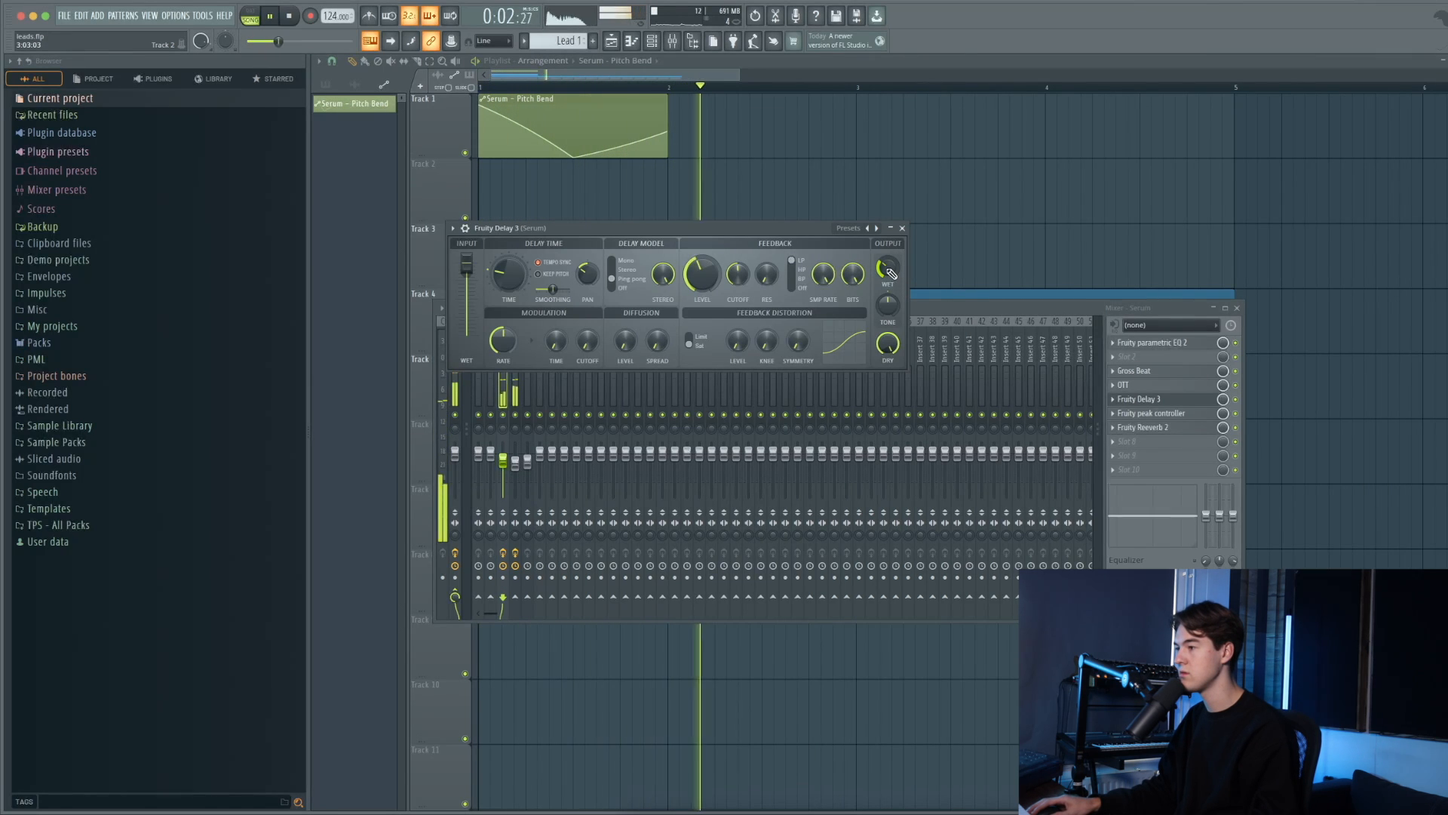
pyautogui.press('space')
pyautogui.press('space')
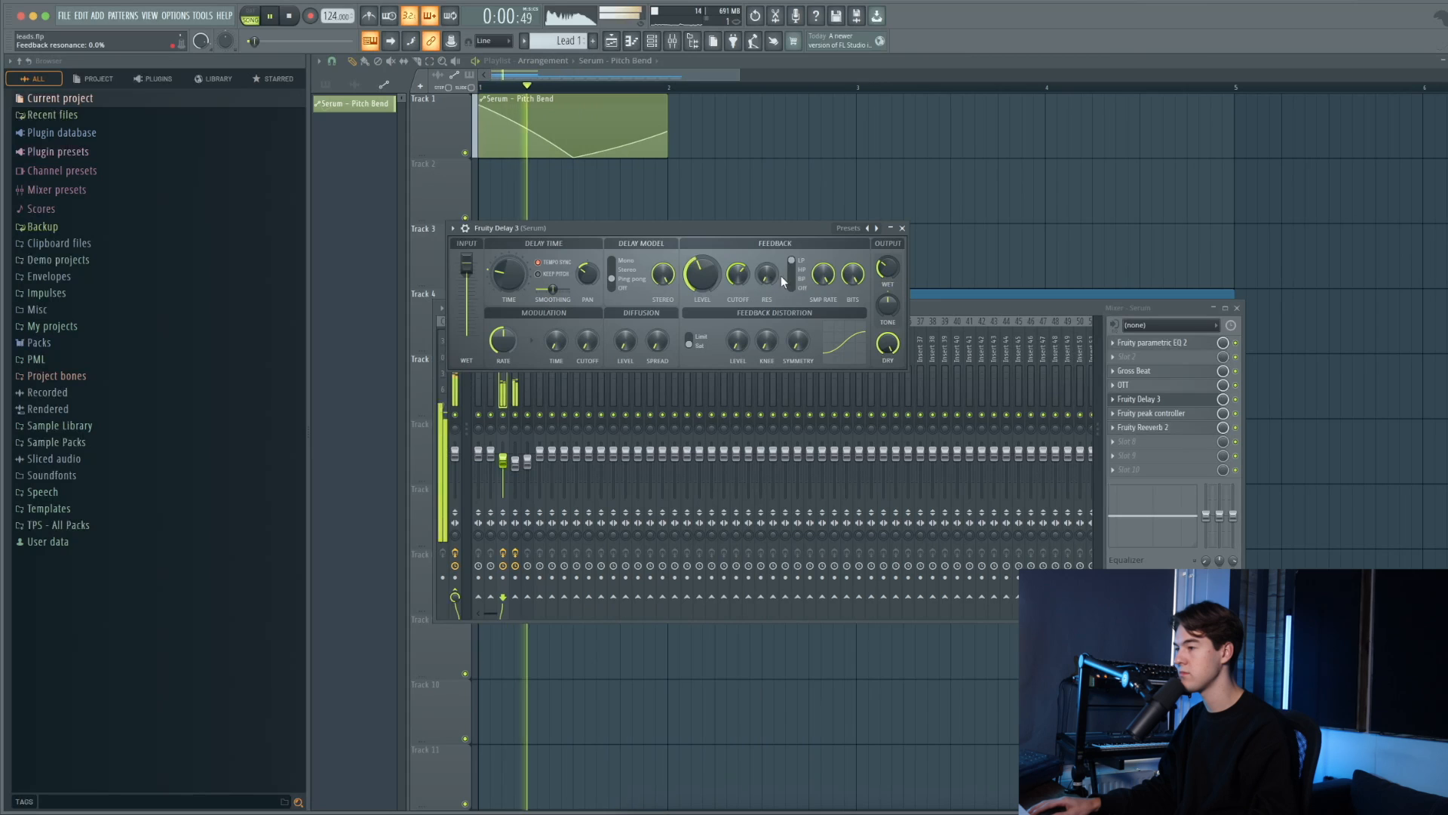
pyautogui.click(903, 228)
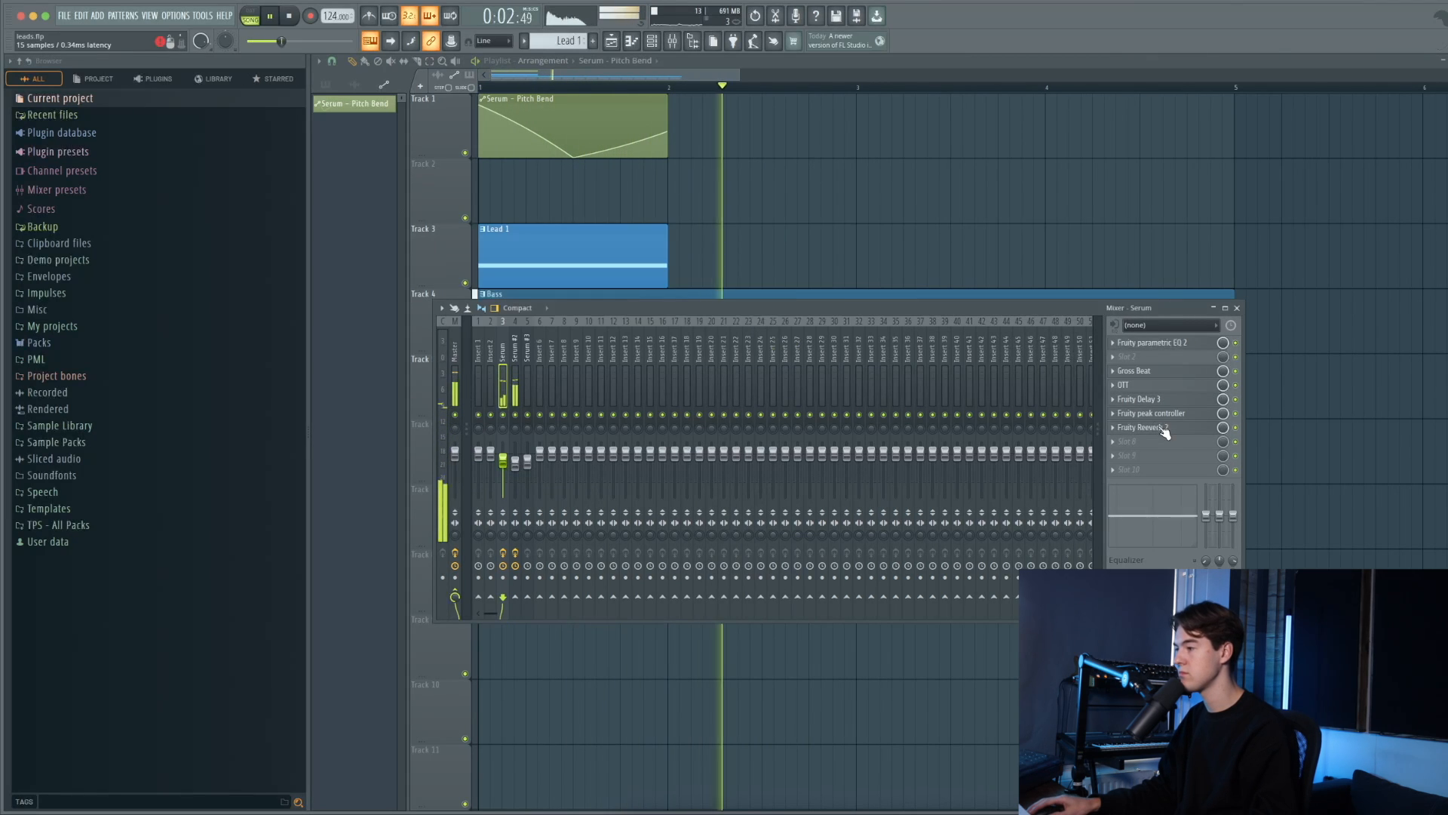
# - Add Kickstart 2 to slot 9 of the Serum track with a mix of 62%, audition the ducking, and close it
pyautogui.click(1153, 415)
pyautogui.click(1153, 416)
pyautogui.press('space')
pyautogui.click(1125, 455)
pyautogui.press('k')
pyautogui.moveTo(155, 236); pyautogui.dragTo(155, 264)
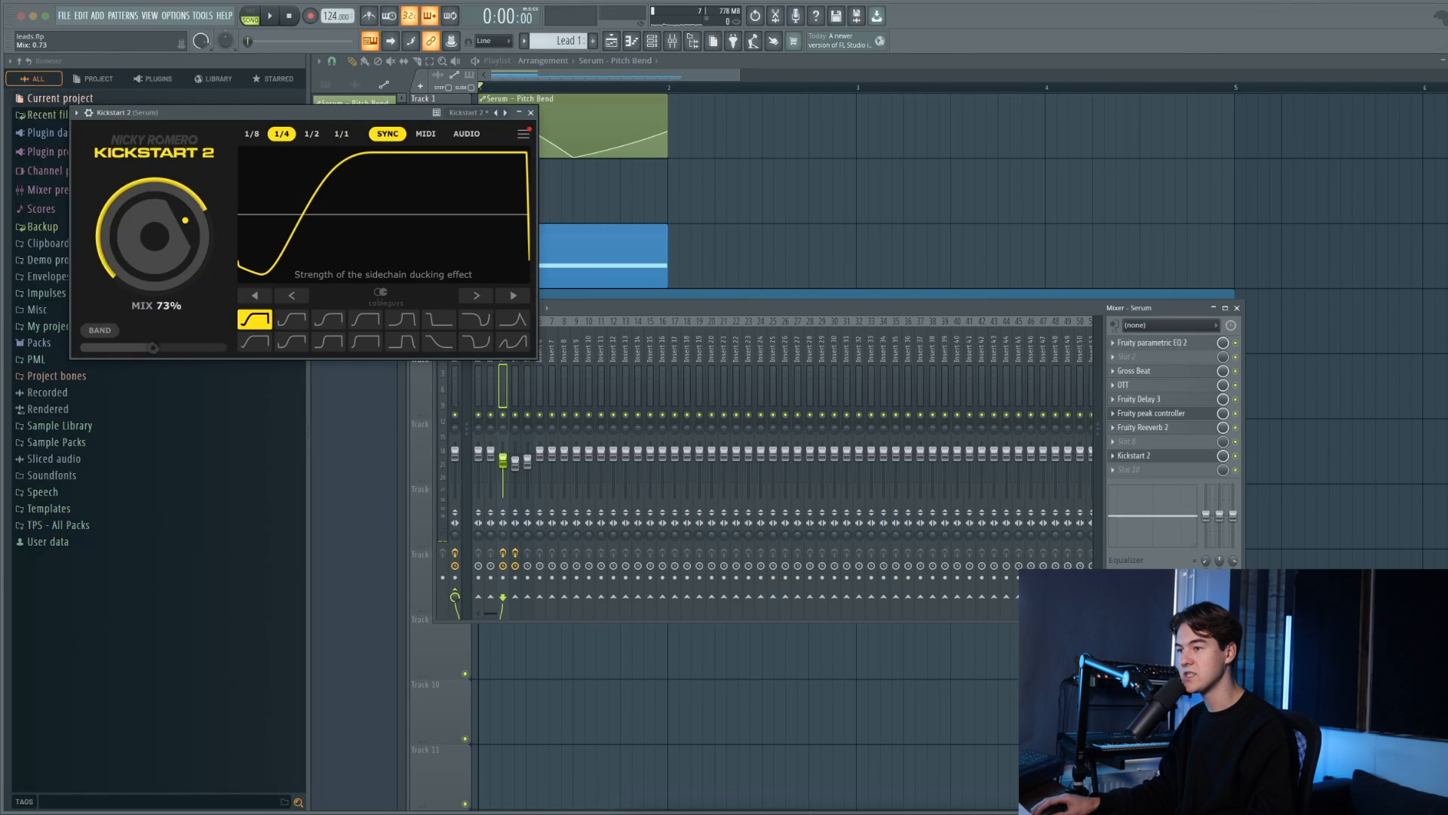
pyautogui.press('F9')
pyautogui.press('space')
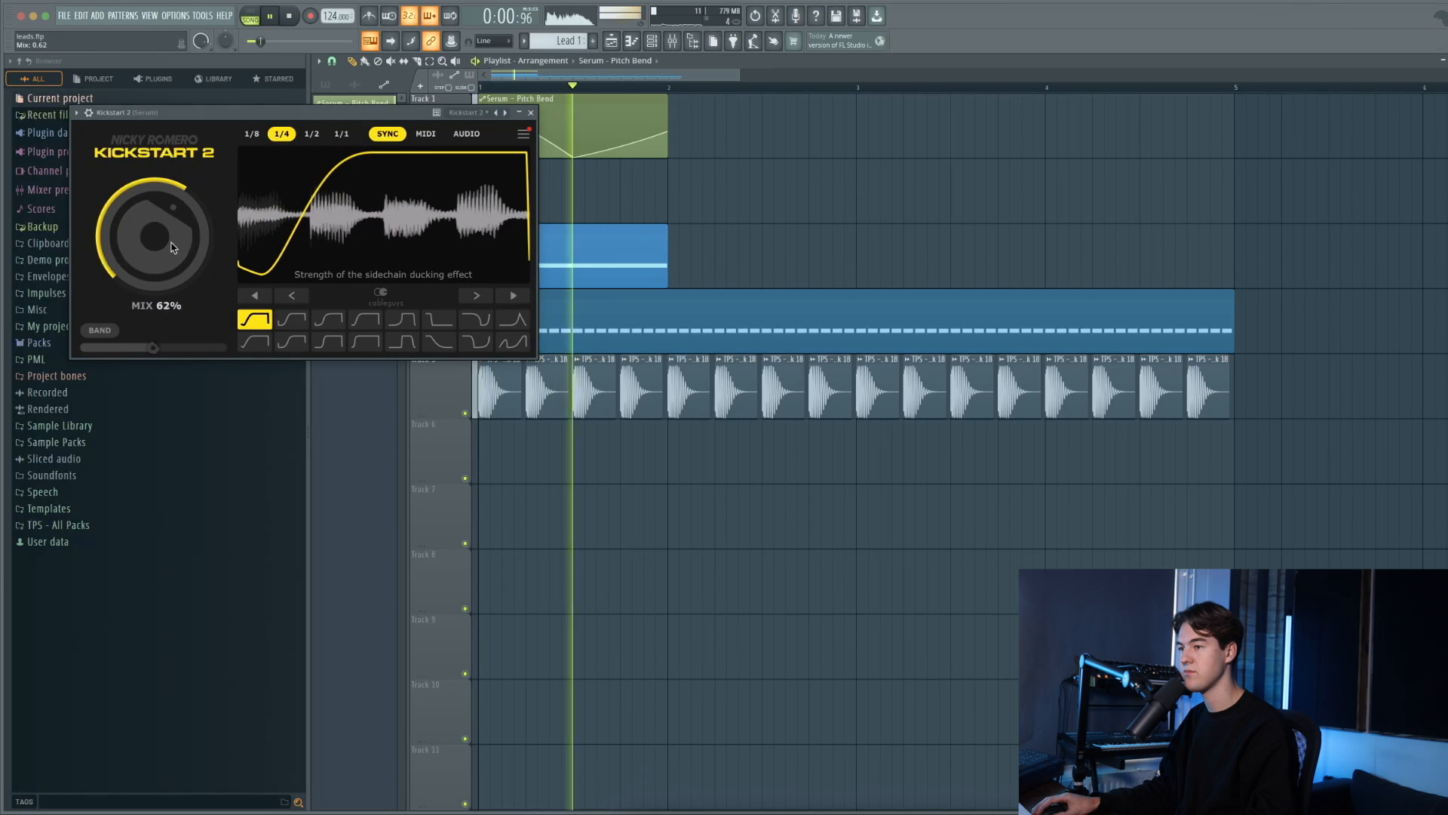
pyautogui.click(531, 114)
pyautogui.scroll(-1, 598, 175)
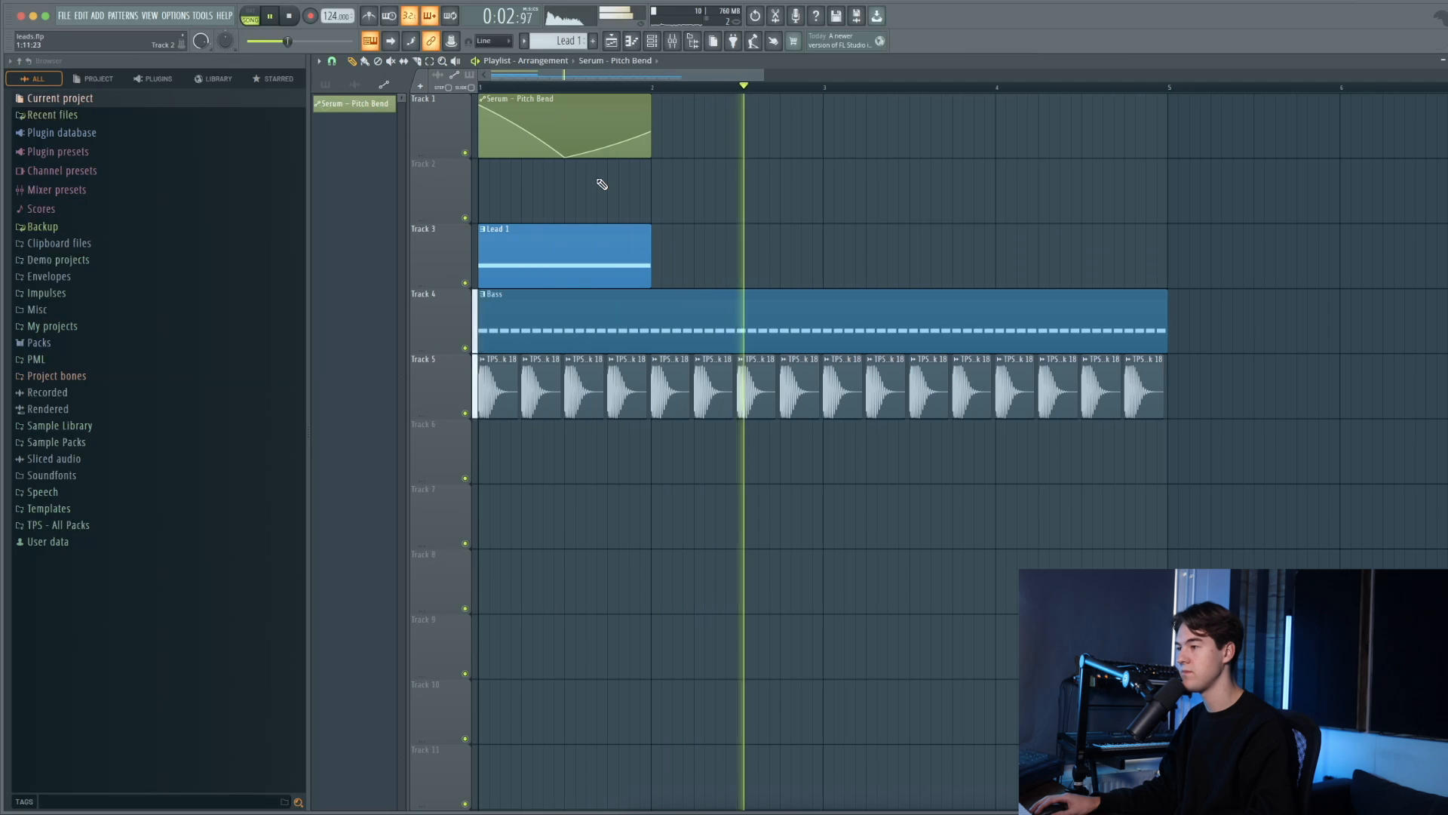
pyautogui.press('space')
# - Duplicate all four bars of clips in the playlist so that they repeat from bar 5
pyautogui.scroll(-1, 666, 246)
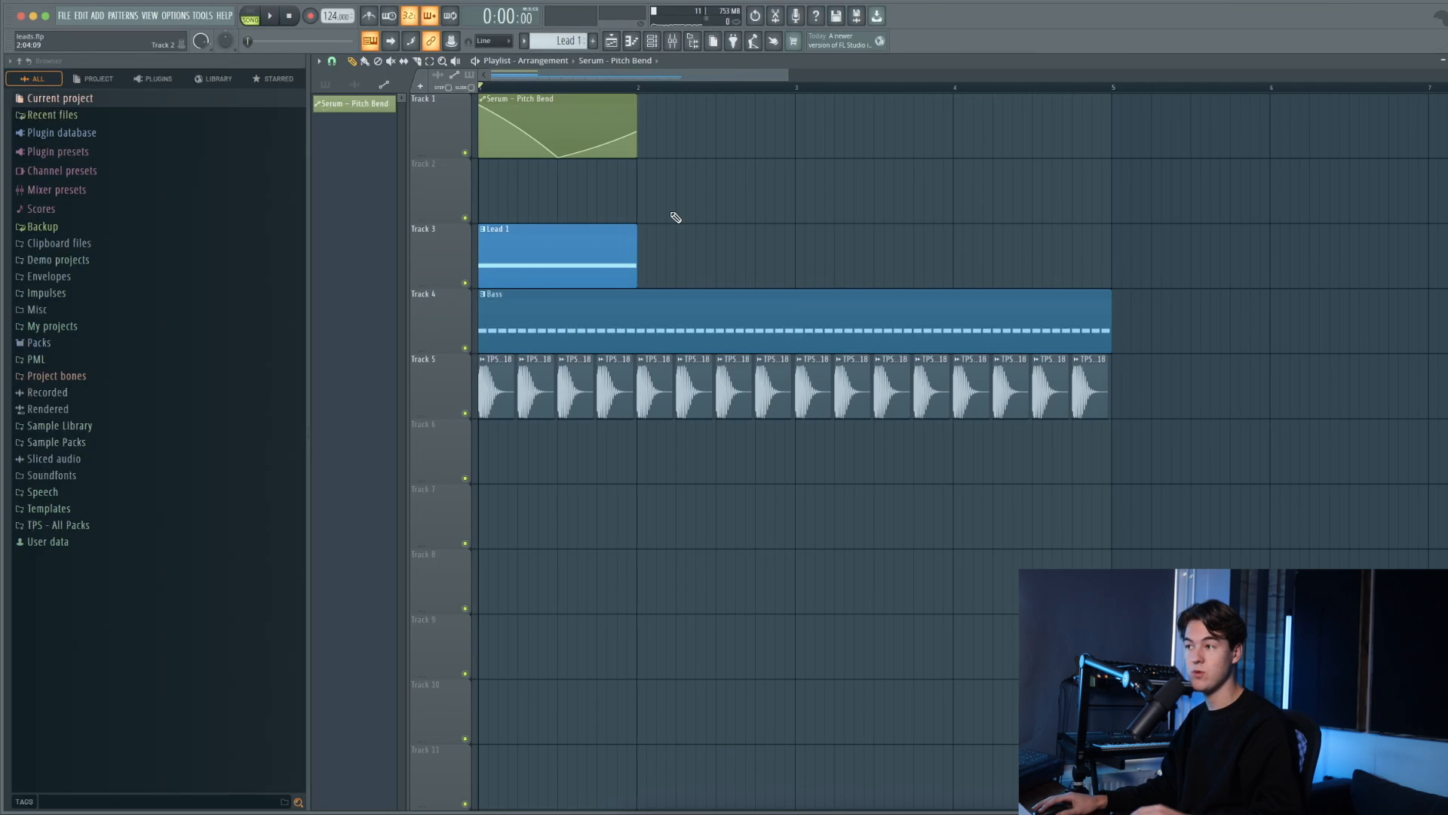
pyautogui.scroll(-5, 666, 265)
pyautogui.moveTo(872, 503); pyautogui.dragTo(362, 98)
pyautogui.scroll(3, 485, 224)
pyautogui.moveTo(496, 260); pyautogui.dragTo(862, 264)
pyautogui.click(849, 178)
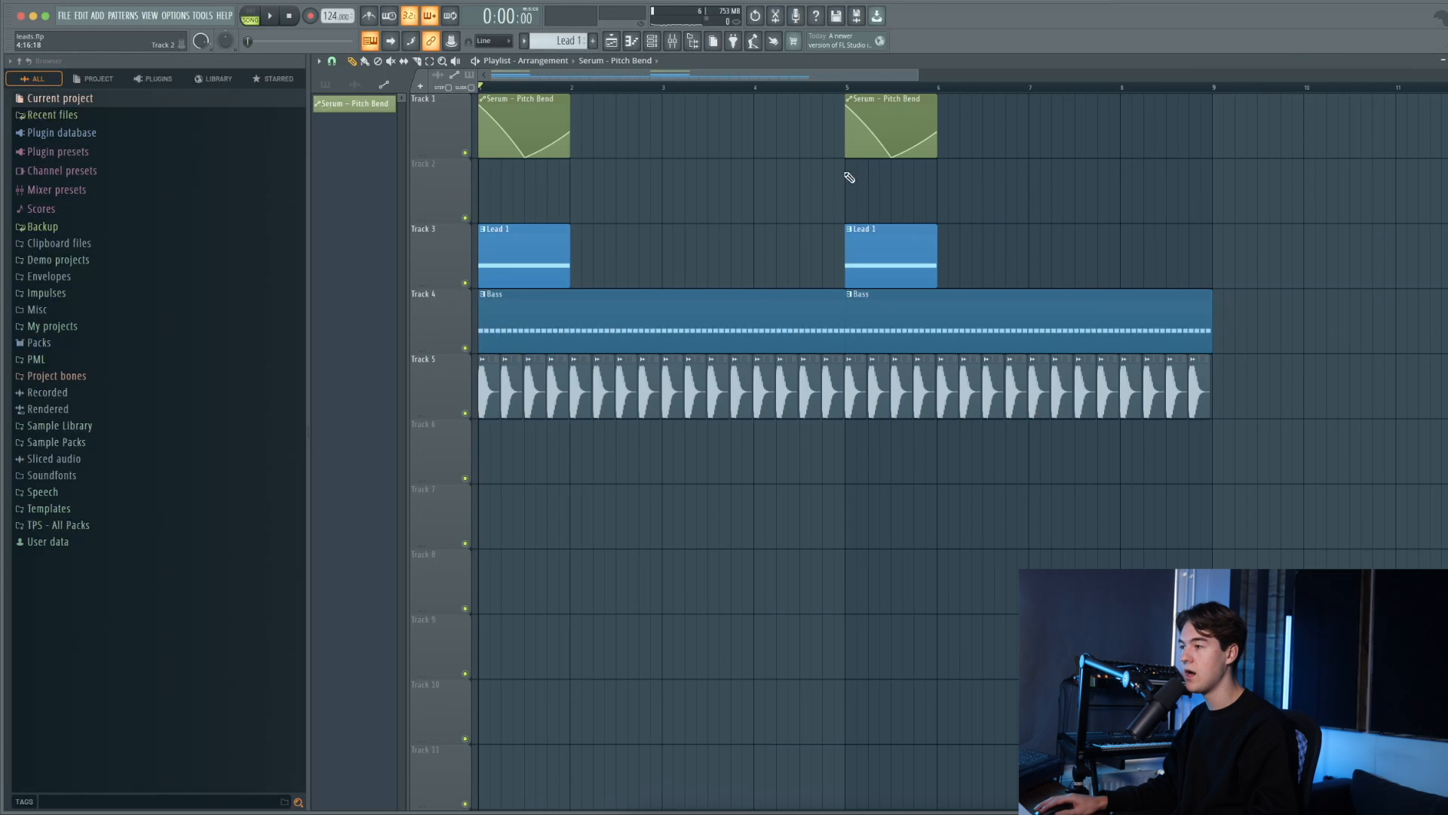
# - Make the Lead 1 clip at bar 5 unique, transpose its note down an octave, and return to the playlist
pyautogui.click(849, 235)
pyautogui.click(868, 307)
pyautogui.doubleClick(885, 255)
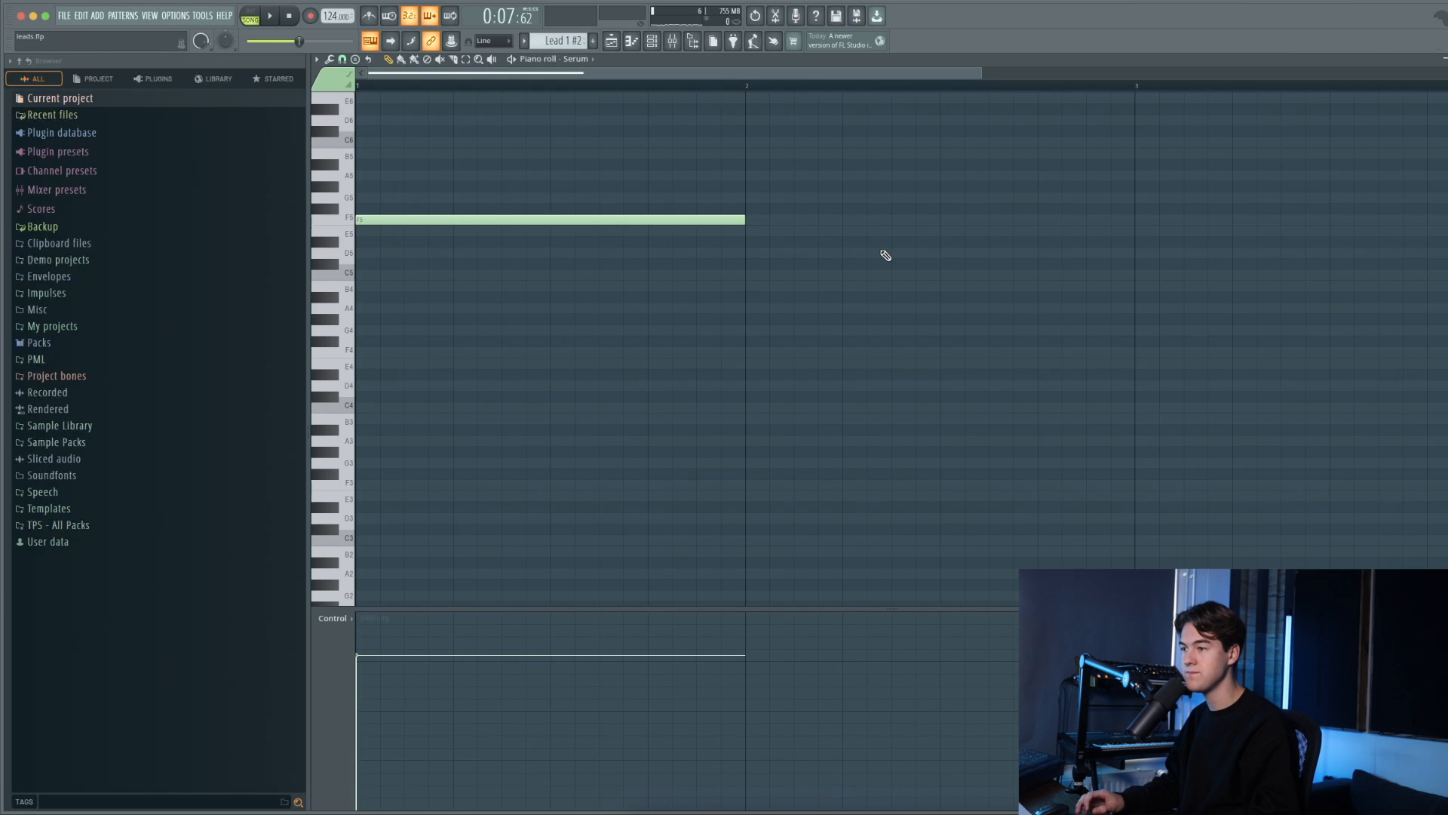
pyautogui.hotkey('ctrl', 'Down')
pyautogui.click(632, 46)
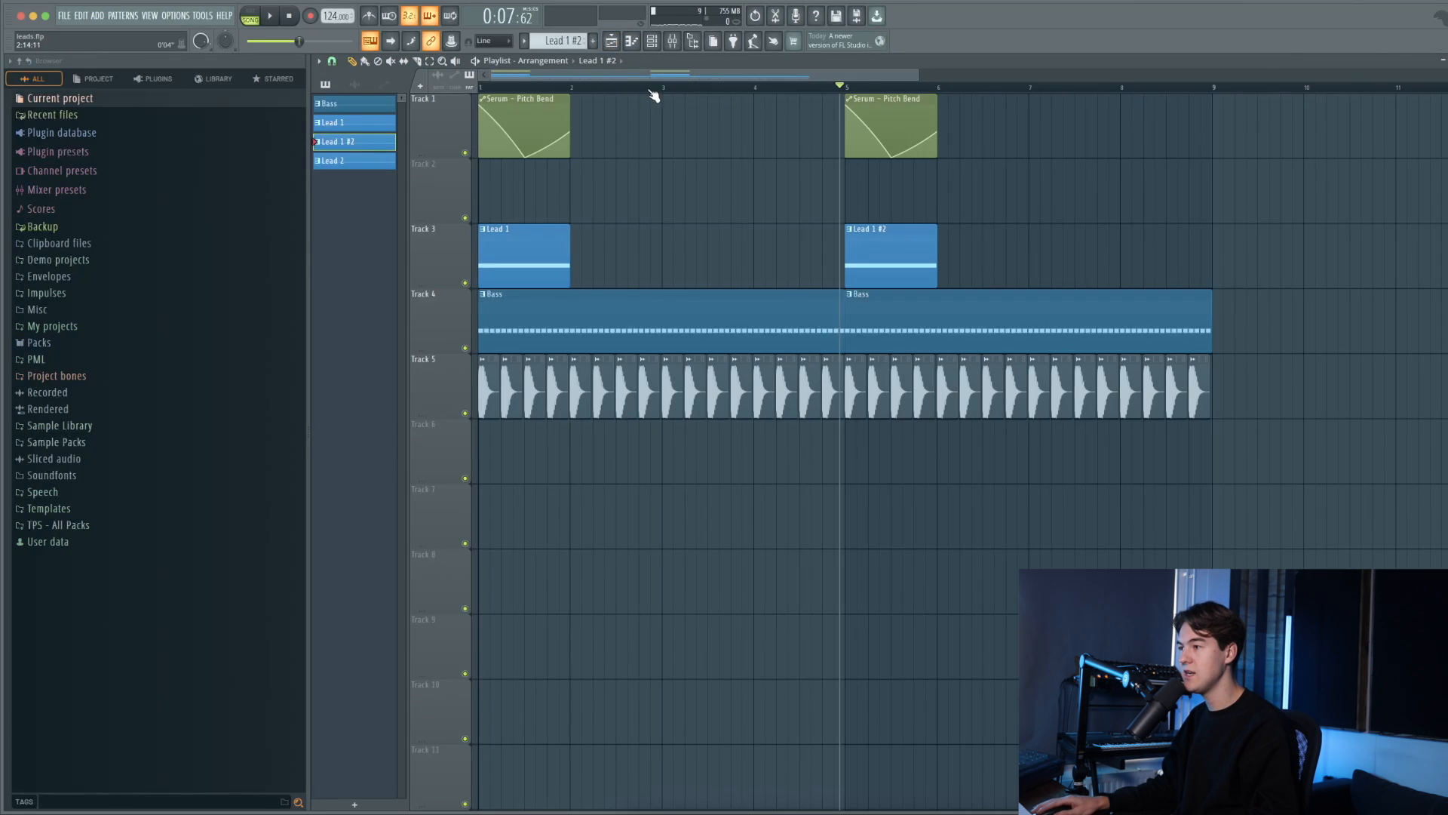
# - Reshape the pitch bend automation at bar 5 to rise from its lowest value to a mid-clip peak of about 91%, auditioning it
pyautogui.press('space')
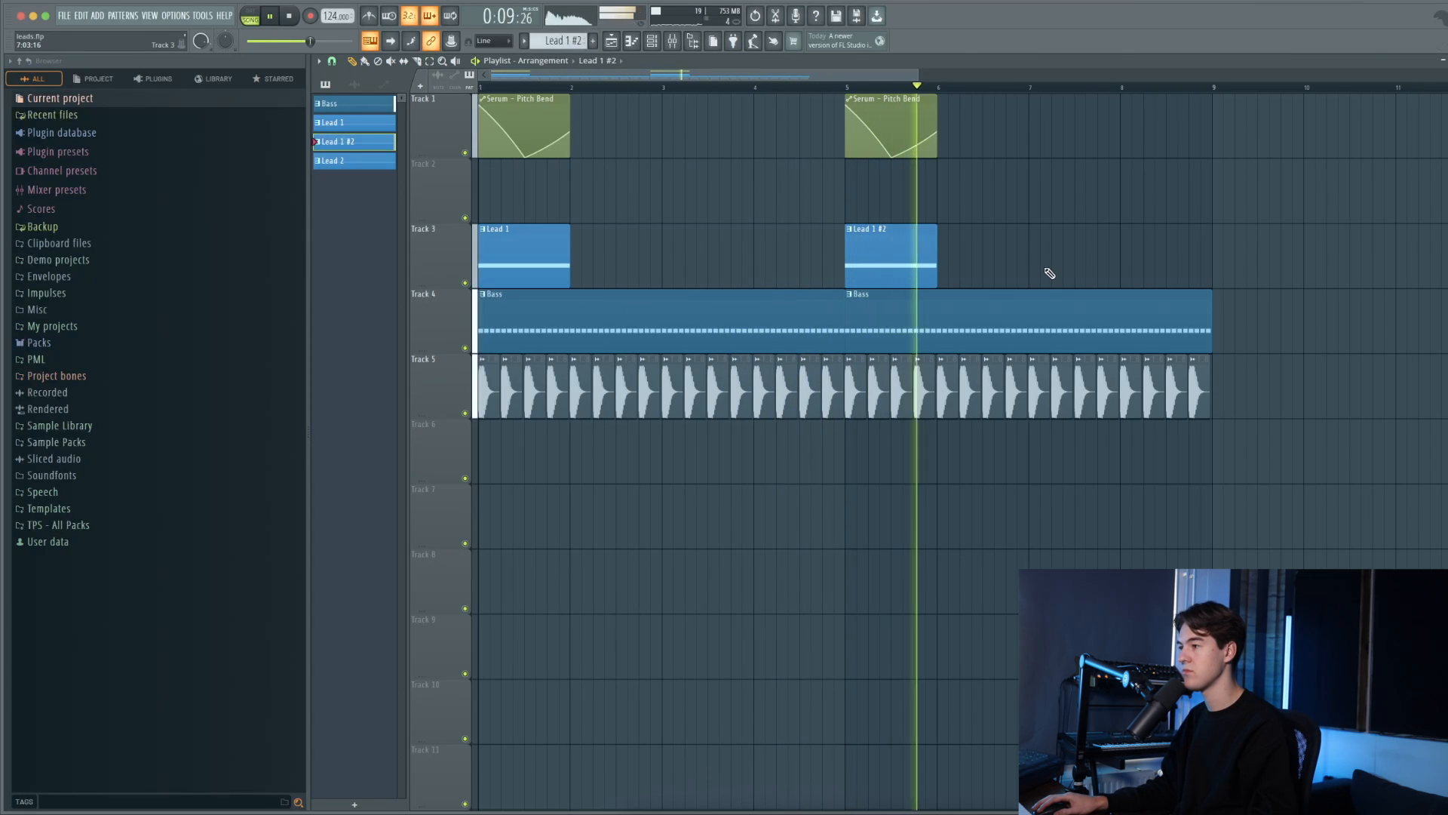
pyautogui.press('space')
pyautogui.click(840, 87)
pyautogui.scroll(3, 843, 89)
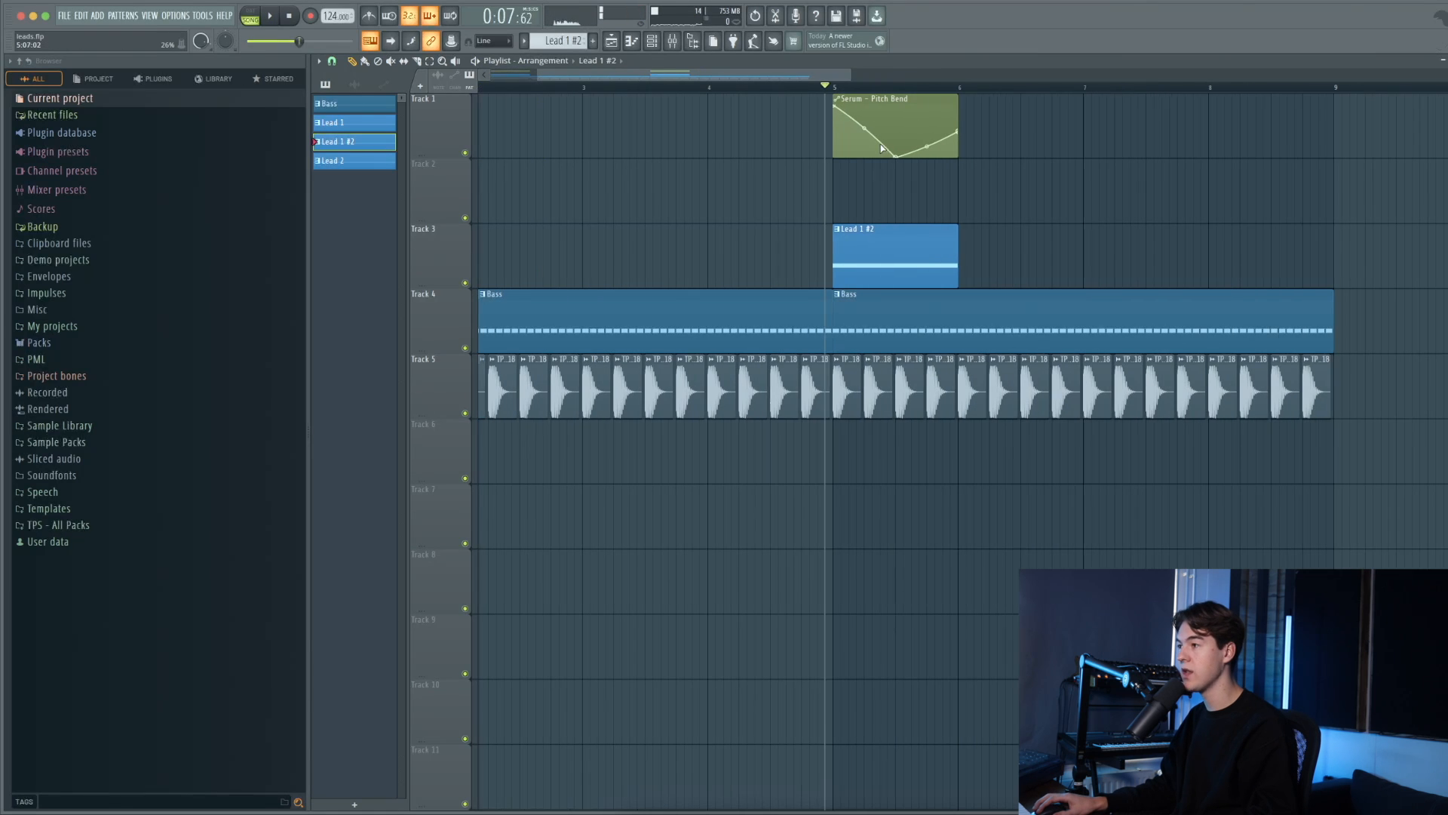
pyautogui.press('space')
pyautogui.moveTo(897, 158); pyautogui.dragTo(888, 117)
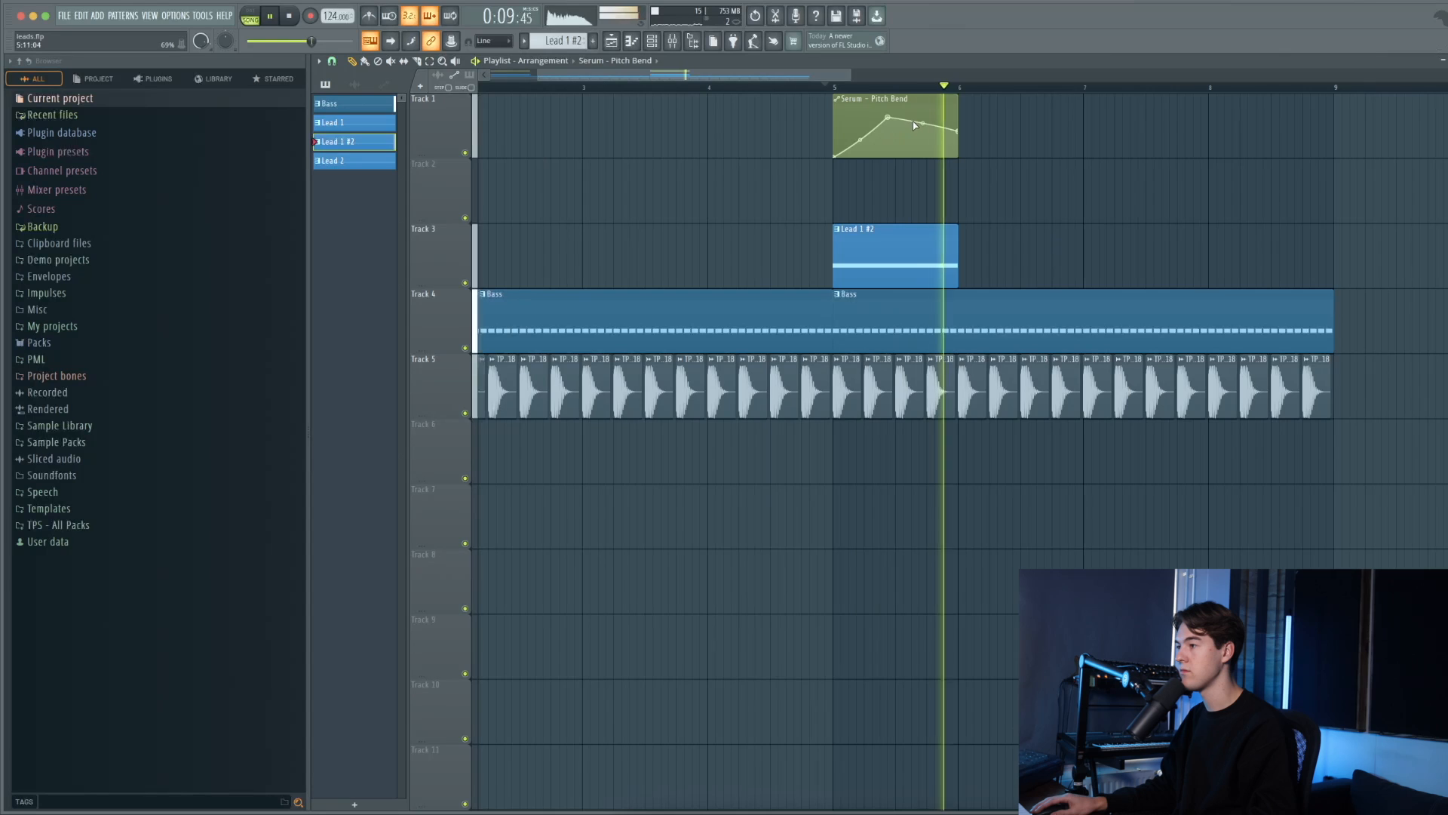
pyautogui.press('space')
pyautogui.press('space')
pyautogui.moveTo(888, 117); pyautogui.dragTo(889, 111)
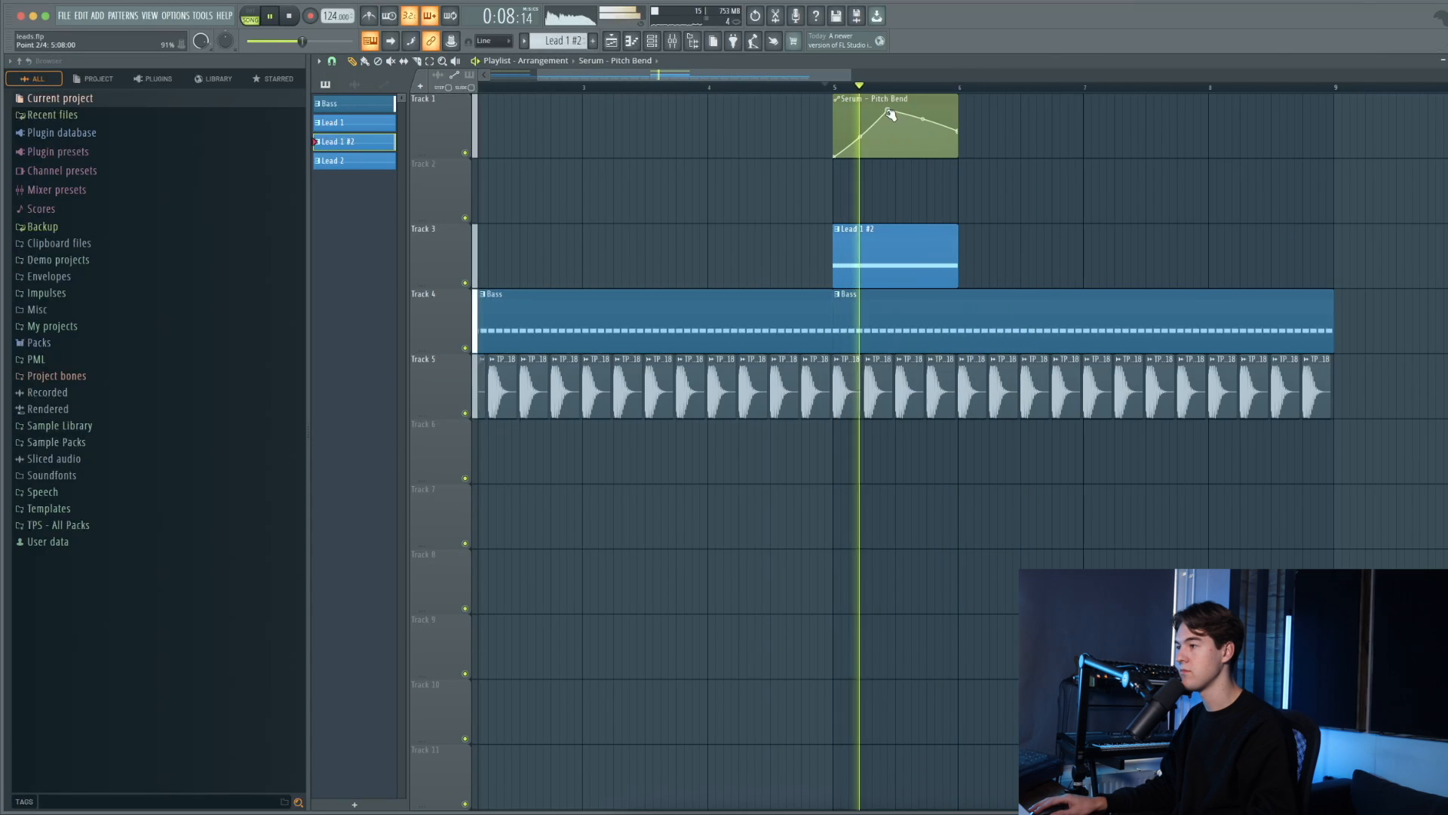
# - Open the Serum lead and tweak its CUTOFF macro while playing the first four bars
pyautogui.scroll(-3, 918, 149)
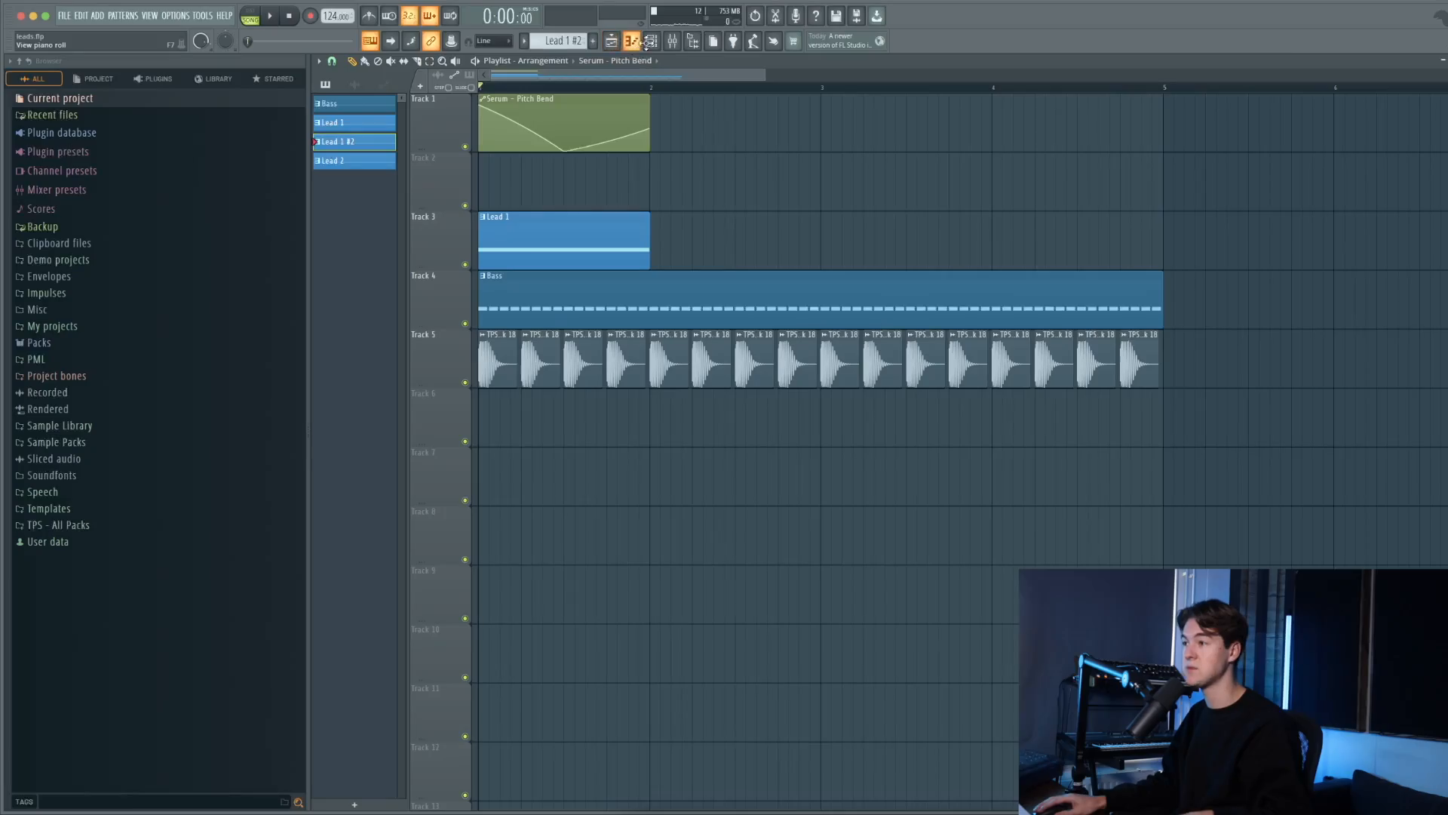
pyautogui.click(653, 43)
pyautogui.click(613, 182)
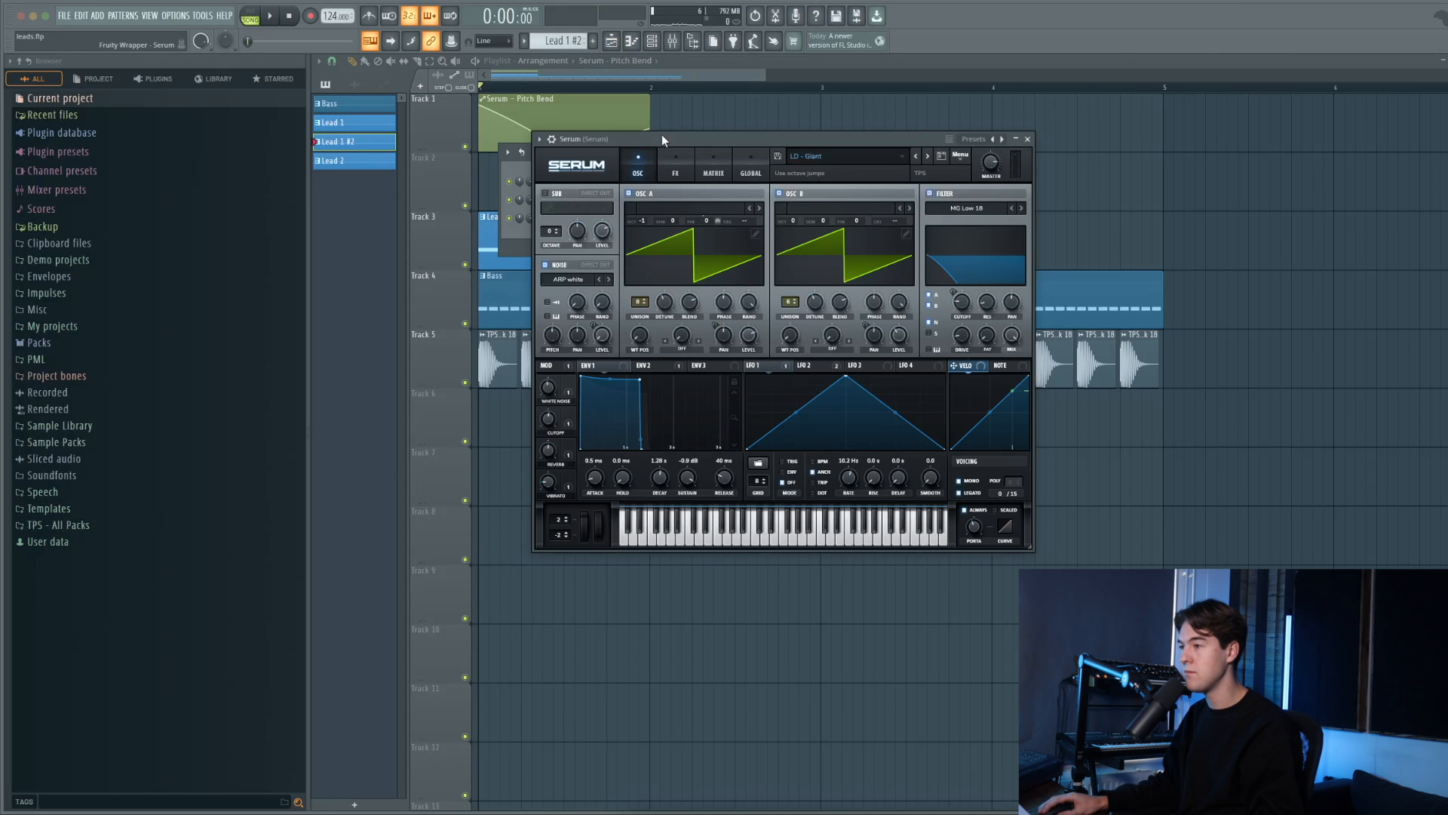
pyautogui.moveTo(664, 140); pyautogui.dragTo(672, 141)
pyautogui.press('space')
pyautogui.moveTo(557, 440)
pyautogui.mouseDown()
pyautogui.moveTo(549, 429)
pyautogui.moveTo(543, 442)
pyautogui.mouseUp()
pyautogui.press('space')
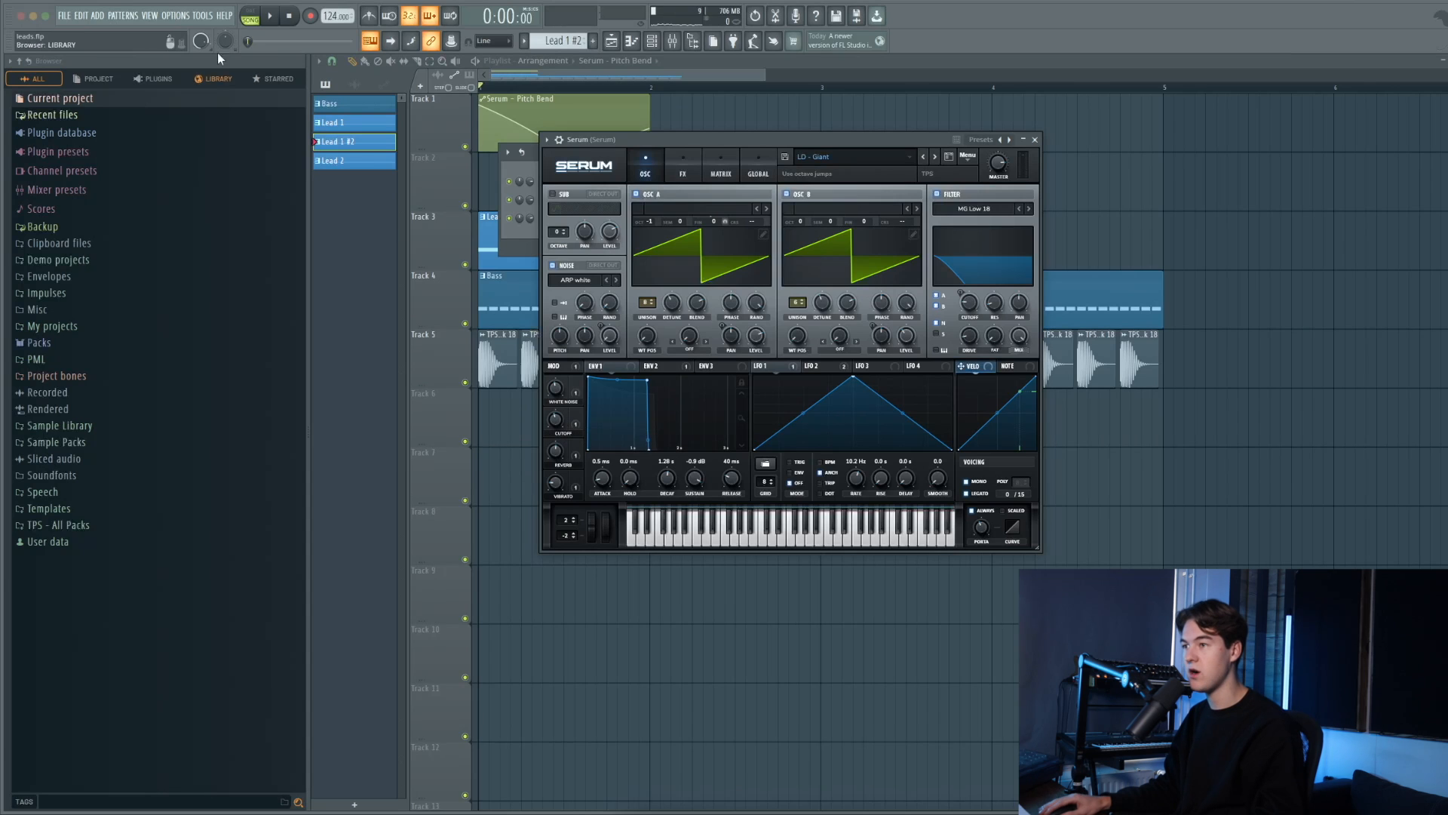
# - Create an automation clip for the last tweaked Serum CUTOFF parameter, close Serum, and trim the clip to one bar
pyautogui.click(212, 15)
pyautogui.moveTo(252, 167)
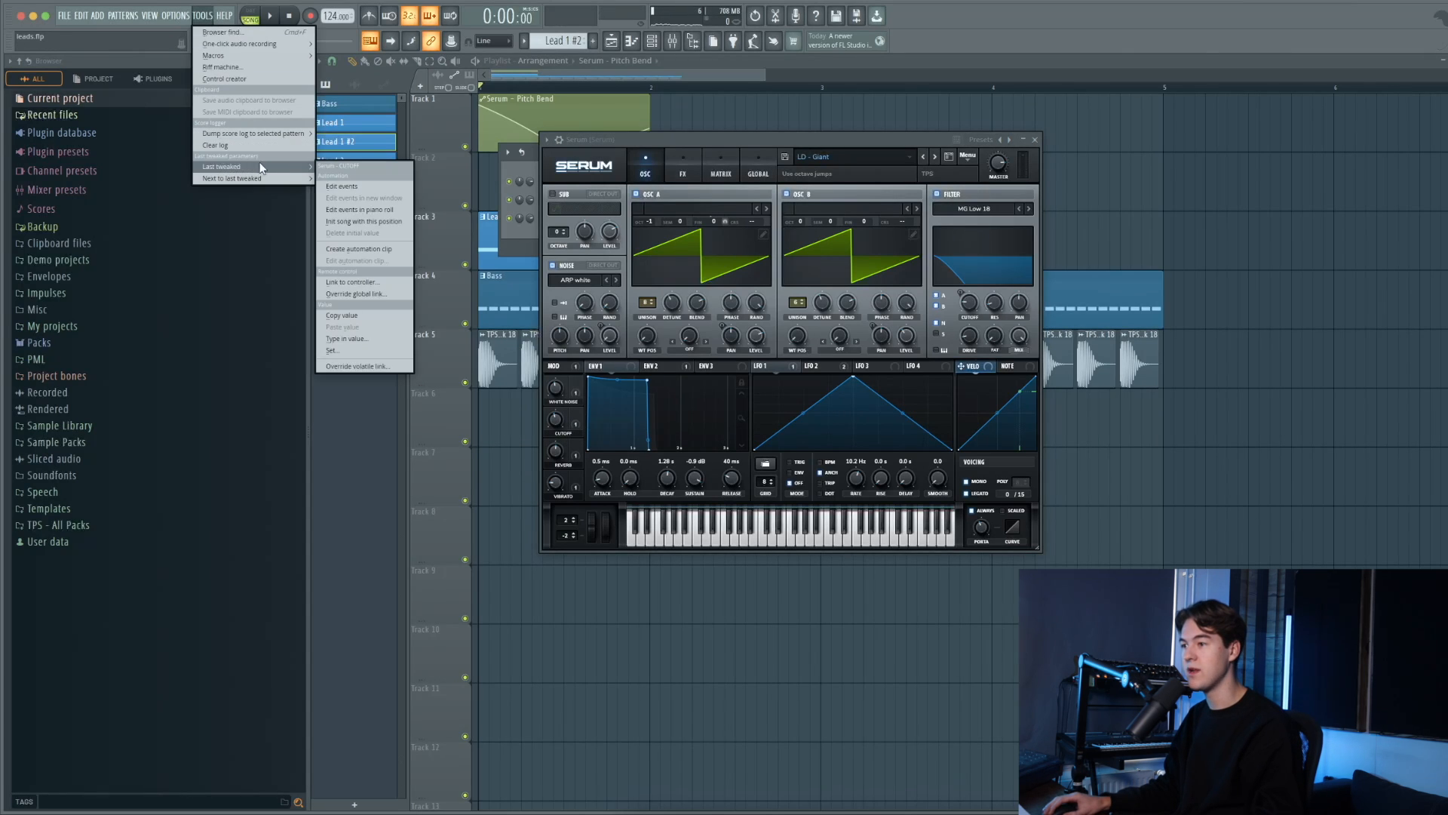
pyautogui.click(357, 250)
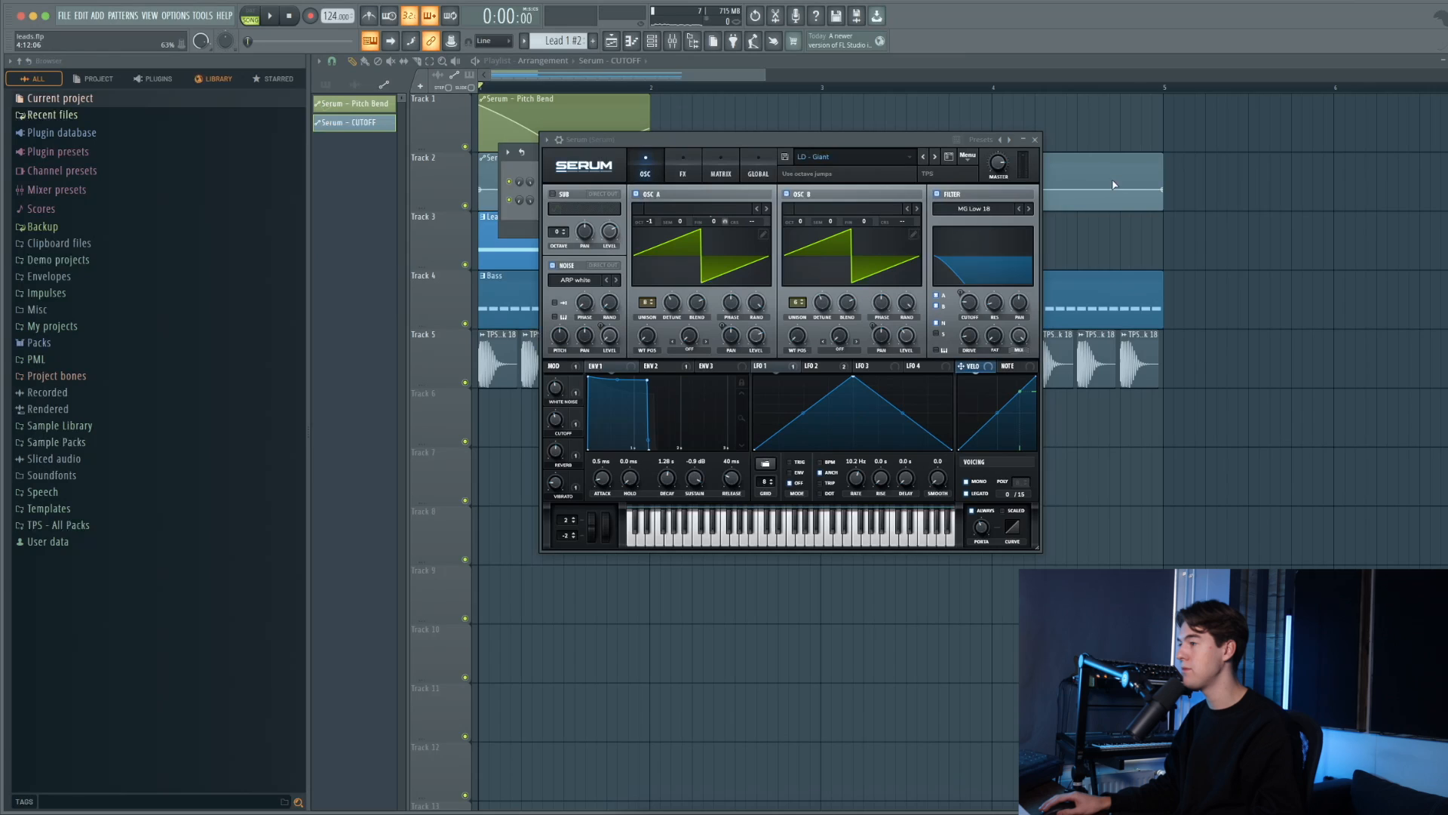
pyautogui.click(1036, 140)
pyautogui.moveTo(1164, 160); pyautogui.dragTo(660, 164)
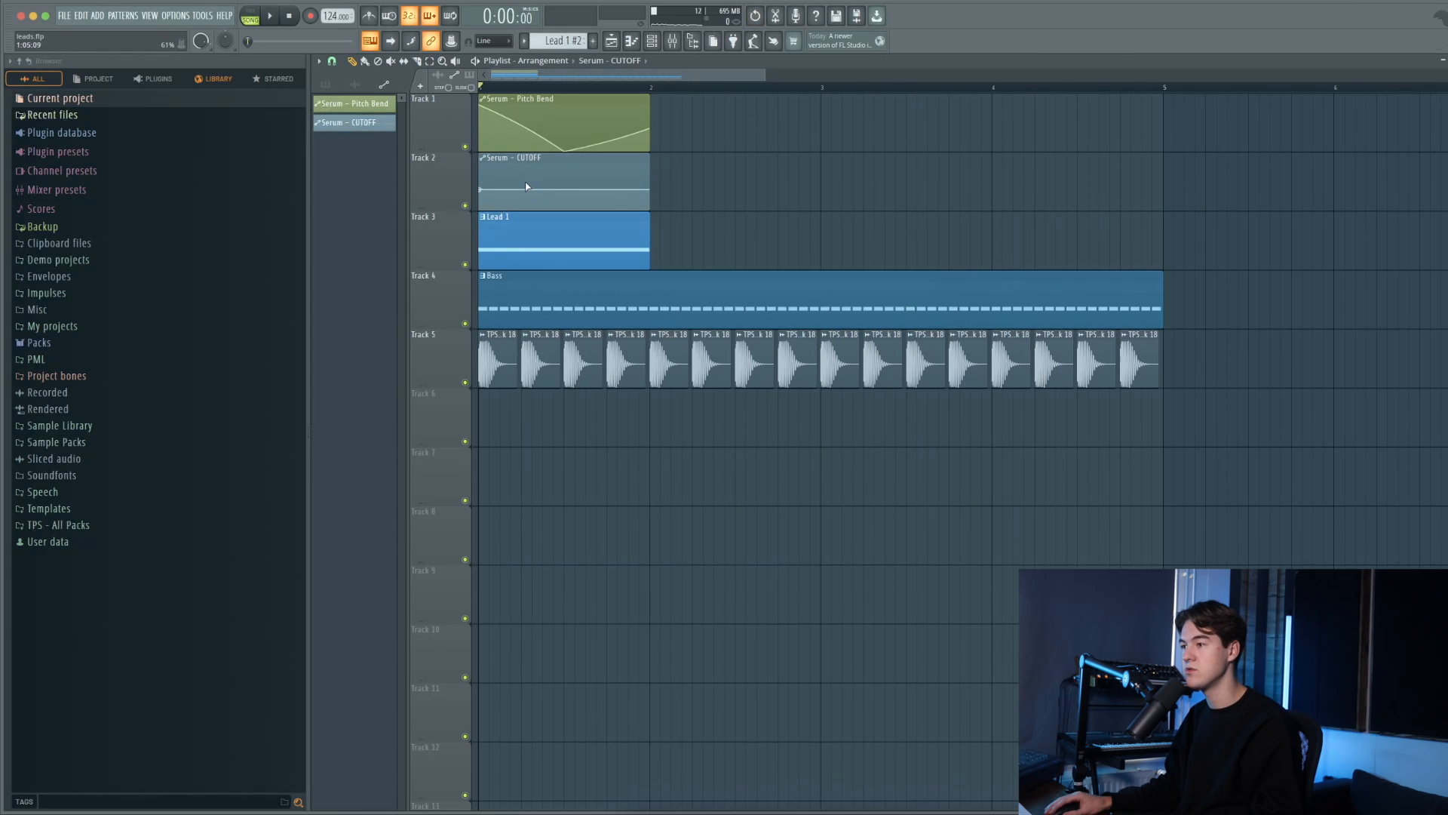
# - Lower the start of the Serum CUTOFF automation in bar 1, shape it into two peaks, and audition it
pyautogui.moveTo(479, 190); pyautogui.dragTo(480, 200)
pyautogui.press('space')
pyautogui.rightClick(554, 196)
pyautogui.rightClick(608, 189)
pyautogui.moveTo(609, 189); pyautogui.dragTo(609, 181)
pyautogui.press('space')
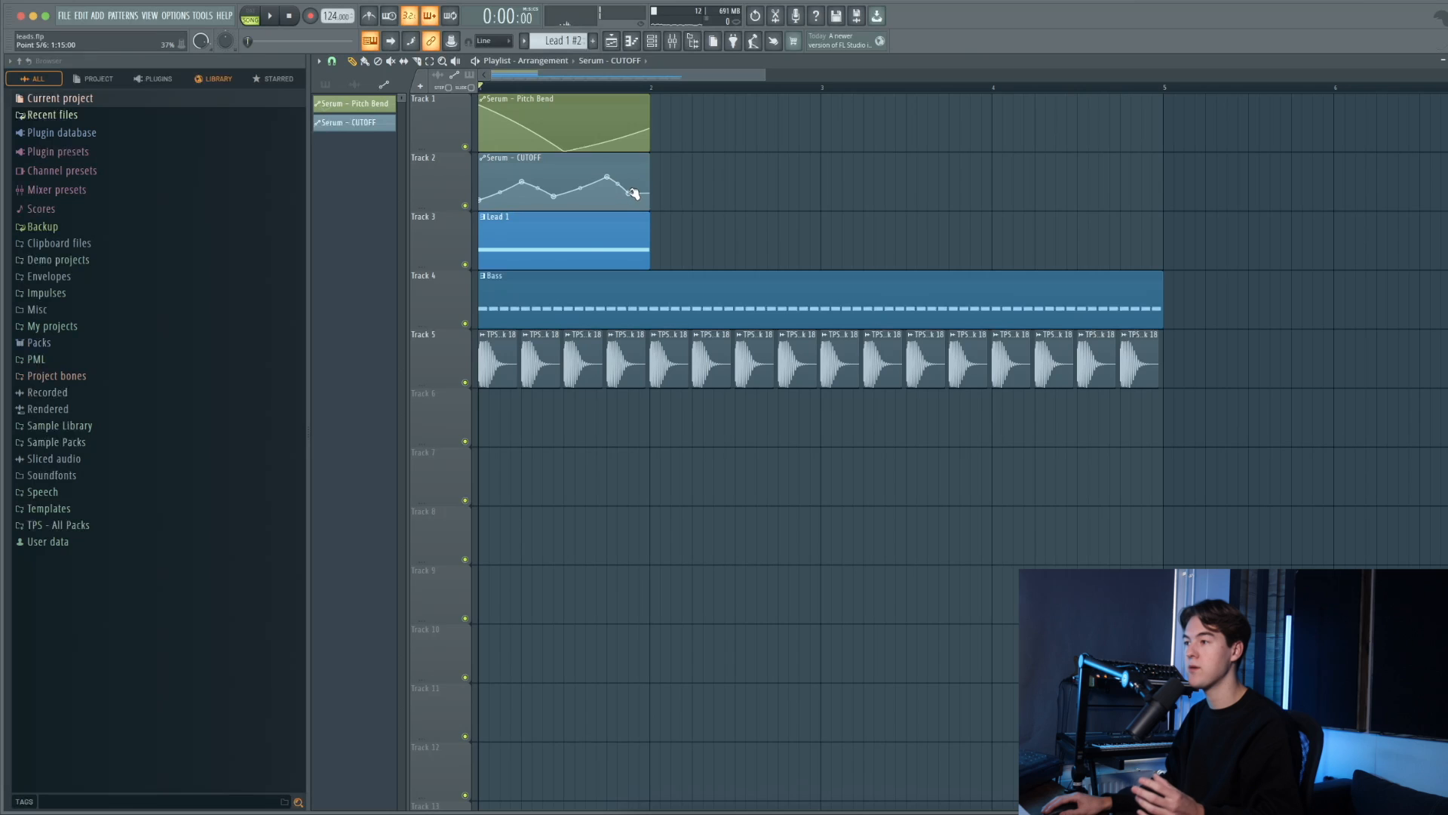
# - Smooth the CUTOFF automation's ending by removing the dip and moving its second peak closer to bar 2, auditioning the result
pyautogui.scroll(2, 445, 154)
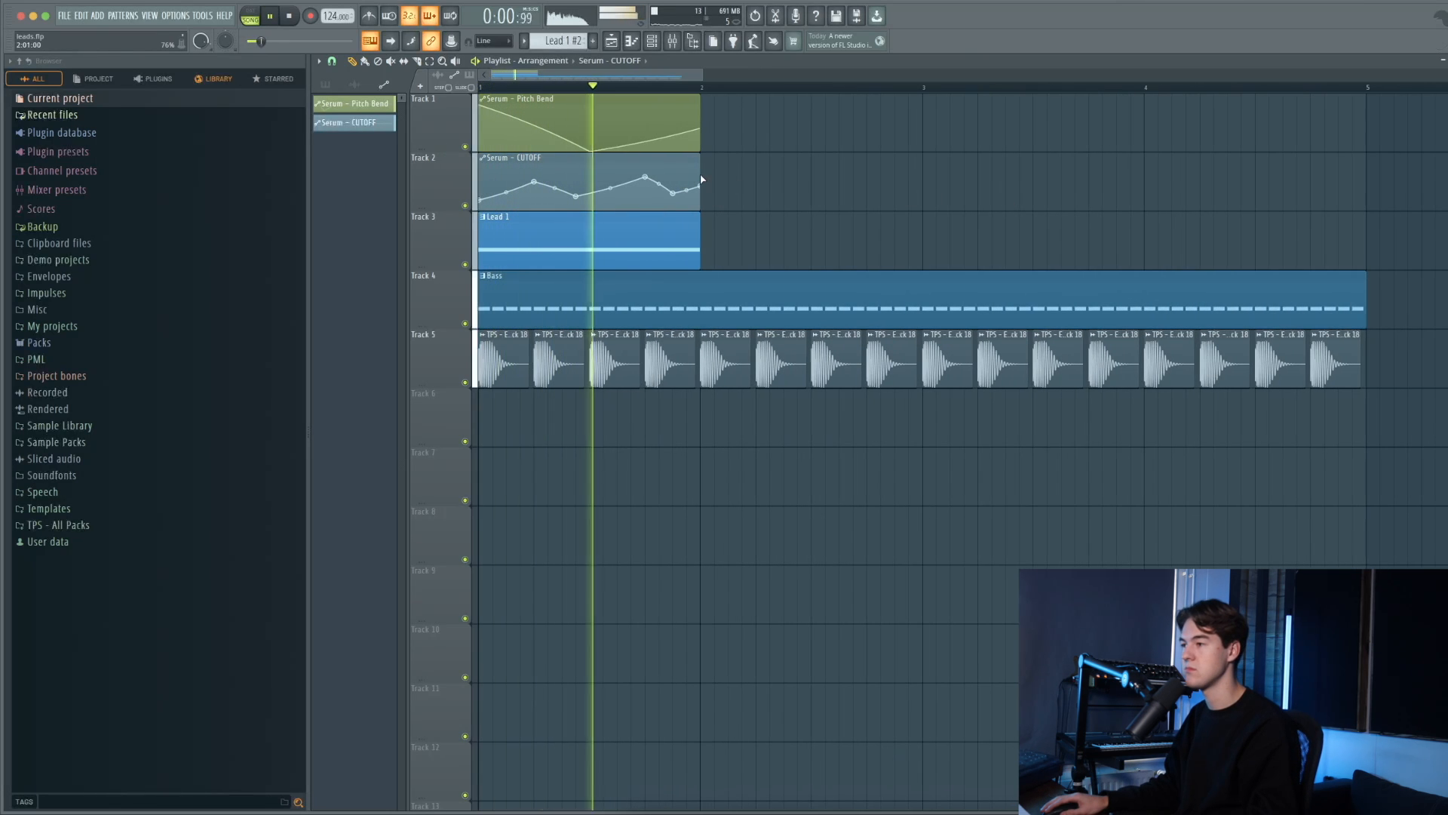
pyautogui.press('space')
pyautogui.press('space')
pyautogui.moveTo(646, 178)
pyautogui.mouseDown()
pyautogui.moveTo(713, 190)
pyautogui.moveTo(670, 178)
pyautogui.mouseUp()
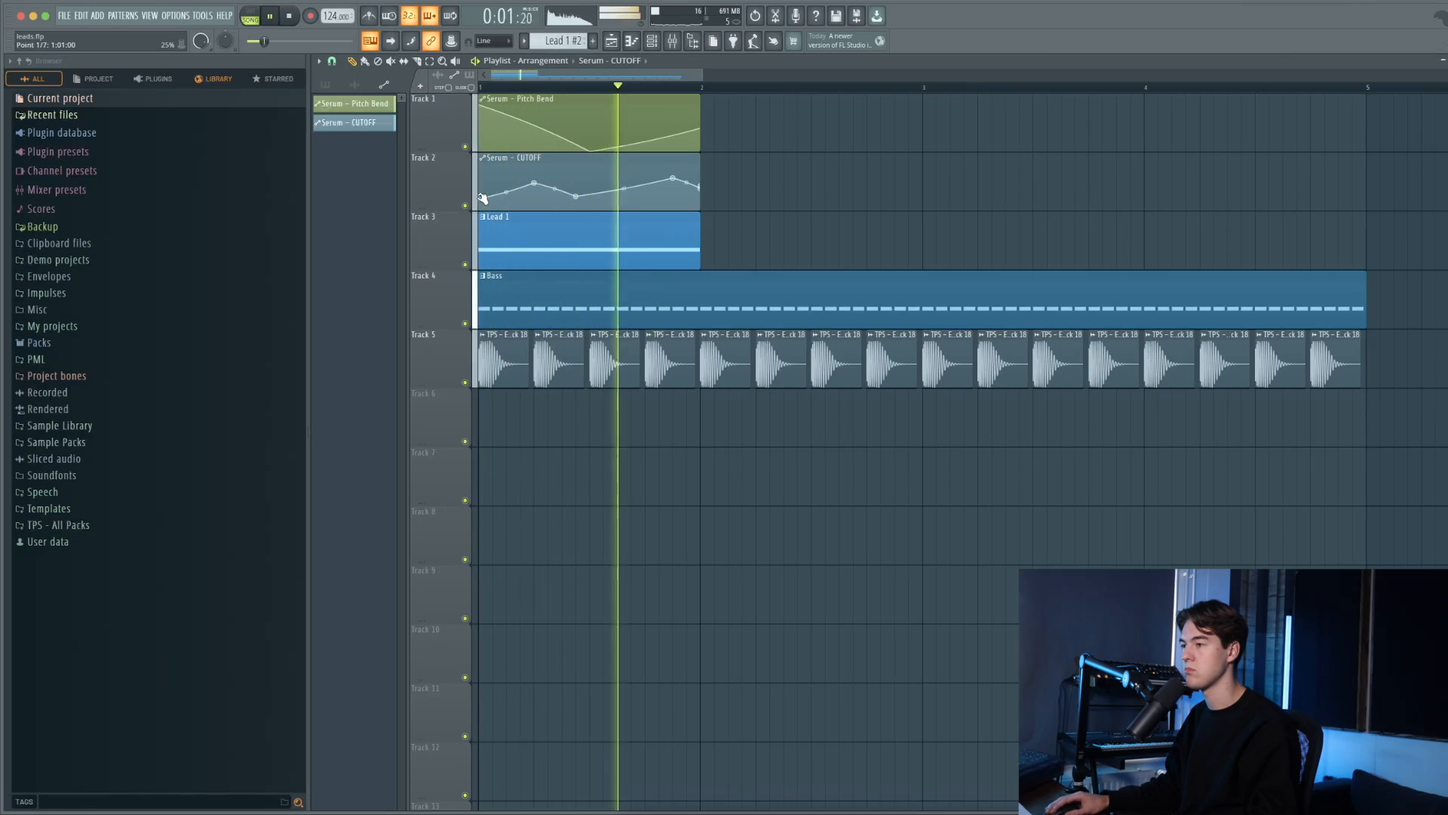
pyautogui.scroll(-2, 646, 223)
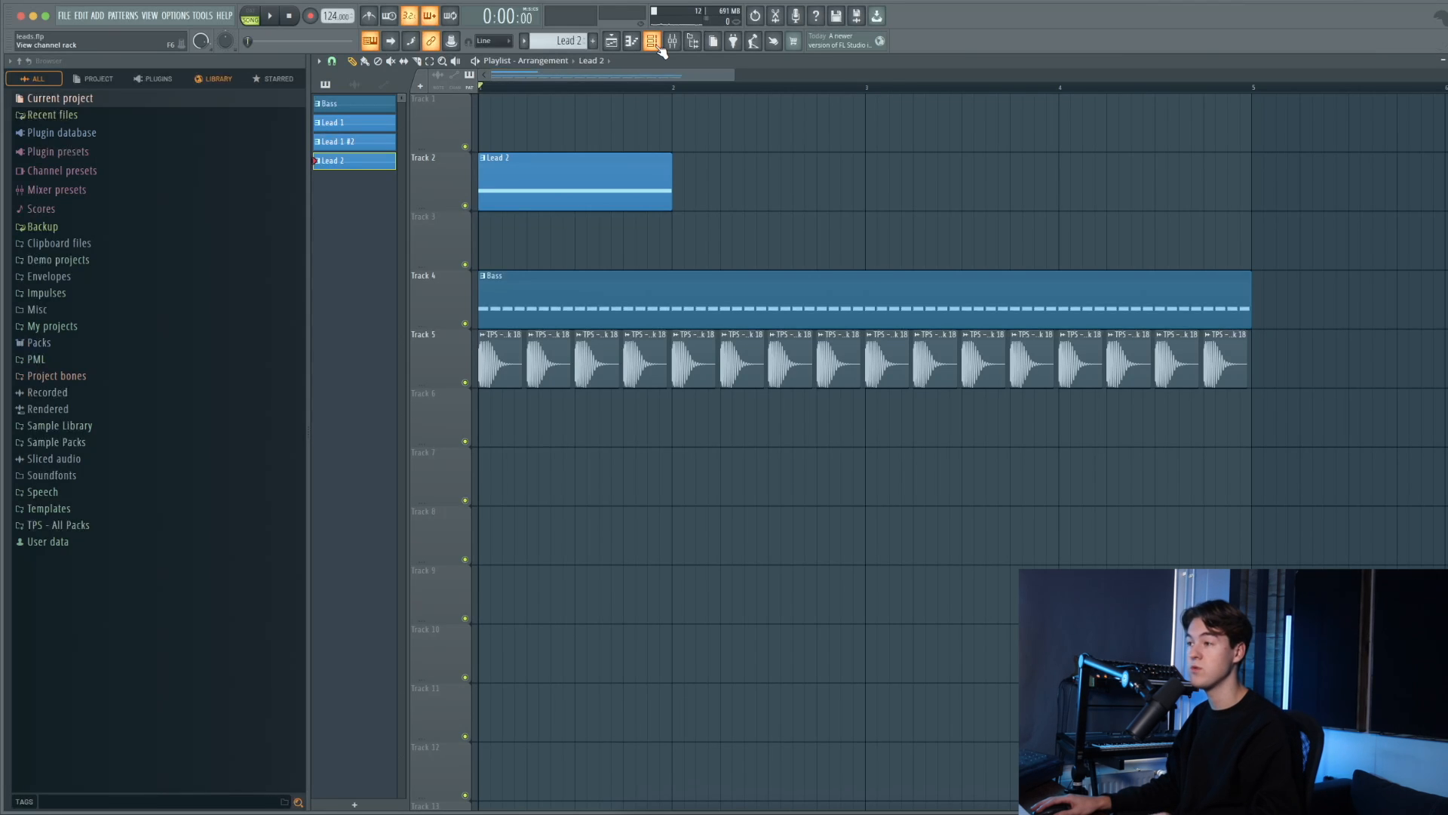
# - Open the third Serum lead with the LD - Metro preset, audition its sound, and show its arpeggiator settings
pyautogui.click(655, 43)
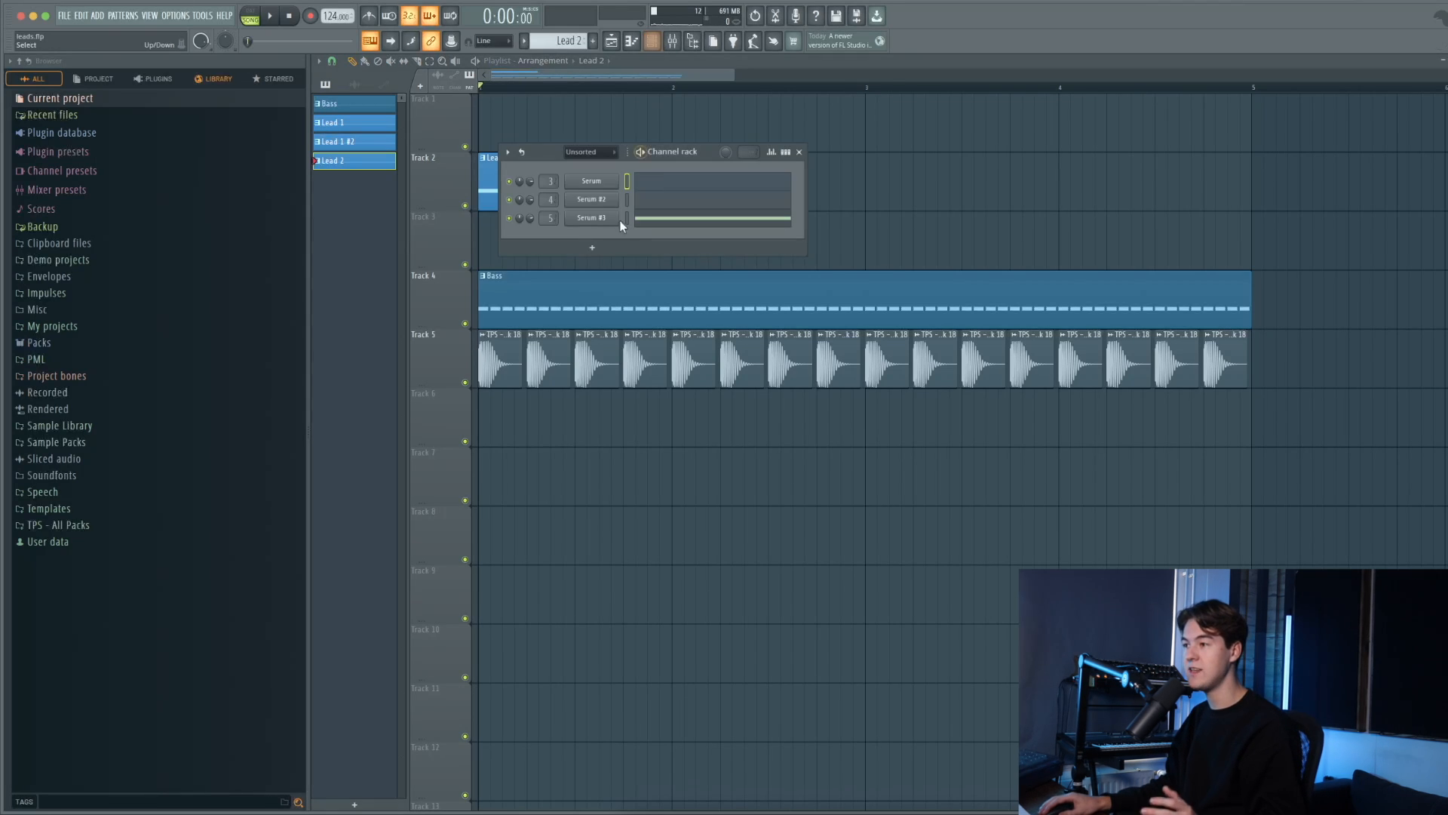
pyautogui.click(608, 219)
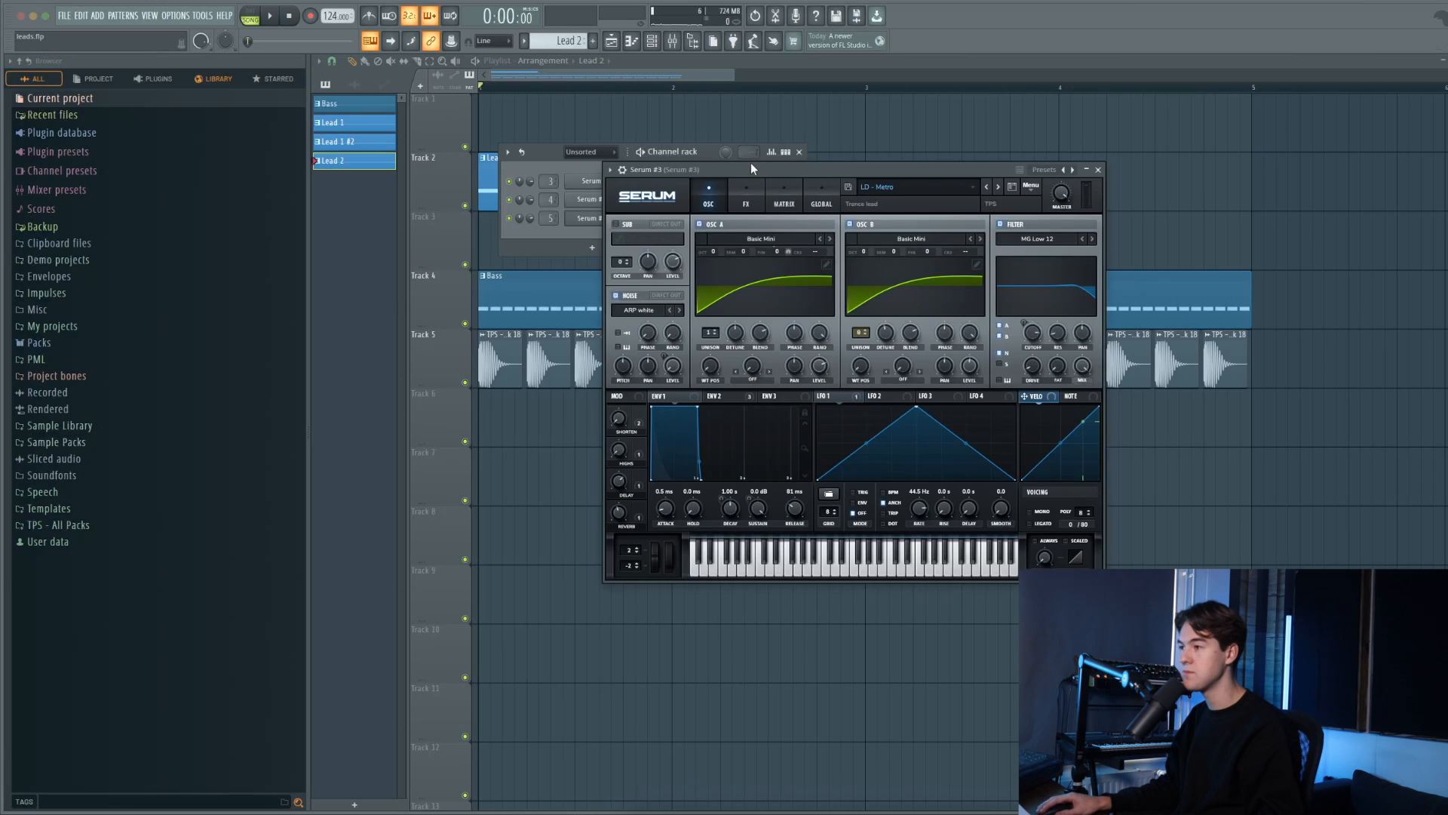
pyautogui.moveTo(750, 163); pyautogui.dragTo(688, 174)
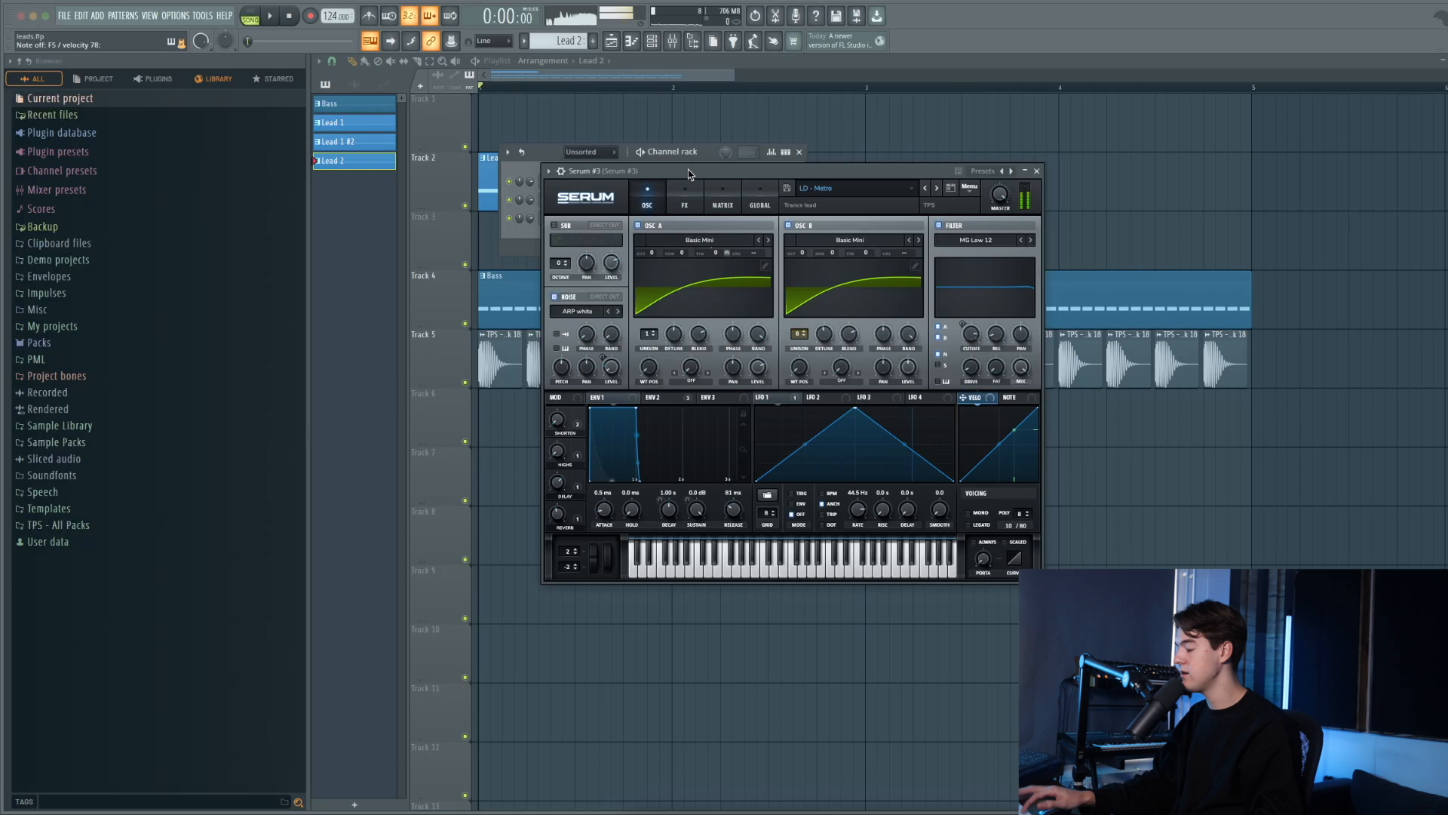
pyautogui.click(562, 172)
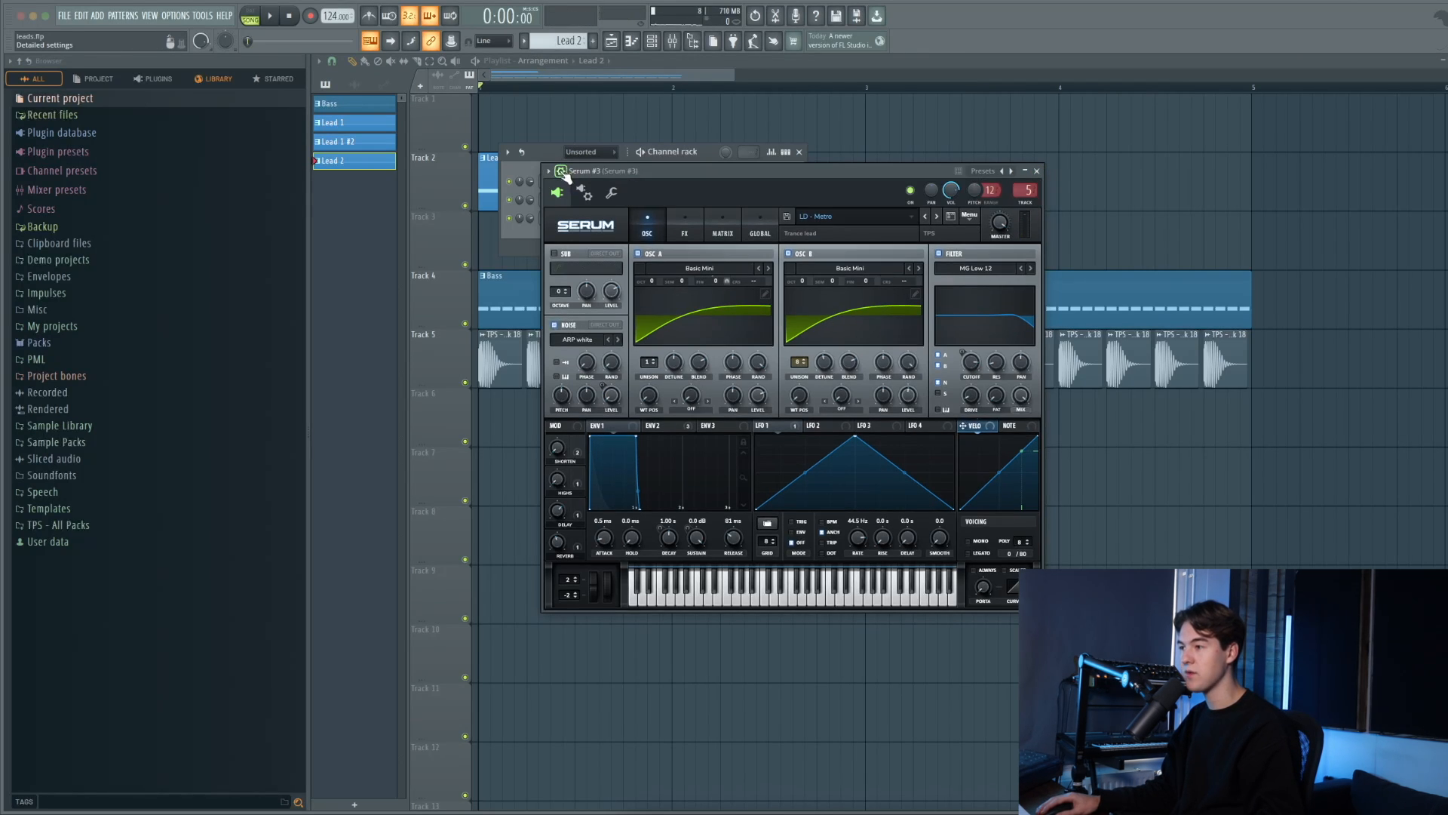
pyautogui.click(613, 194)
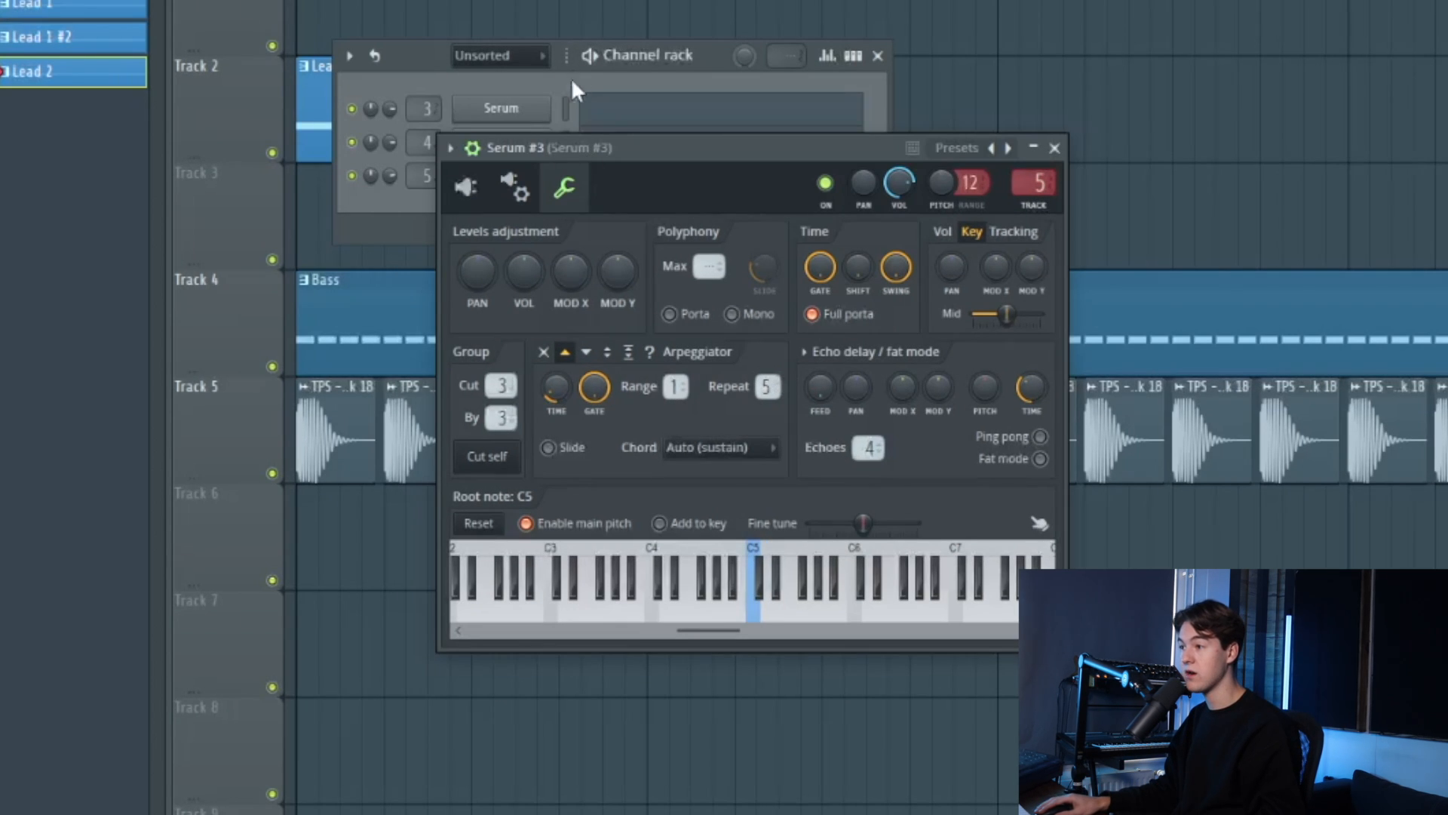
# - Set the Serum #3 arpeggiator gate to about 56% and try different arpeggio times while playing the Lead 2 loop
pyautogui.press('space')
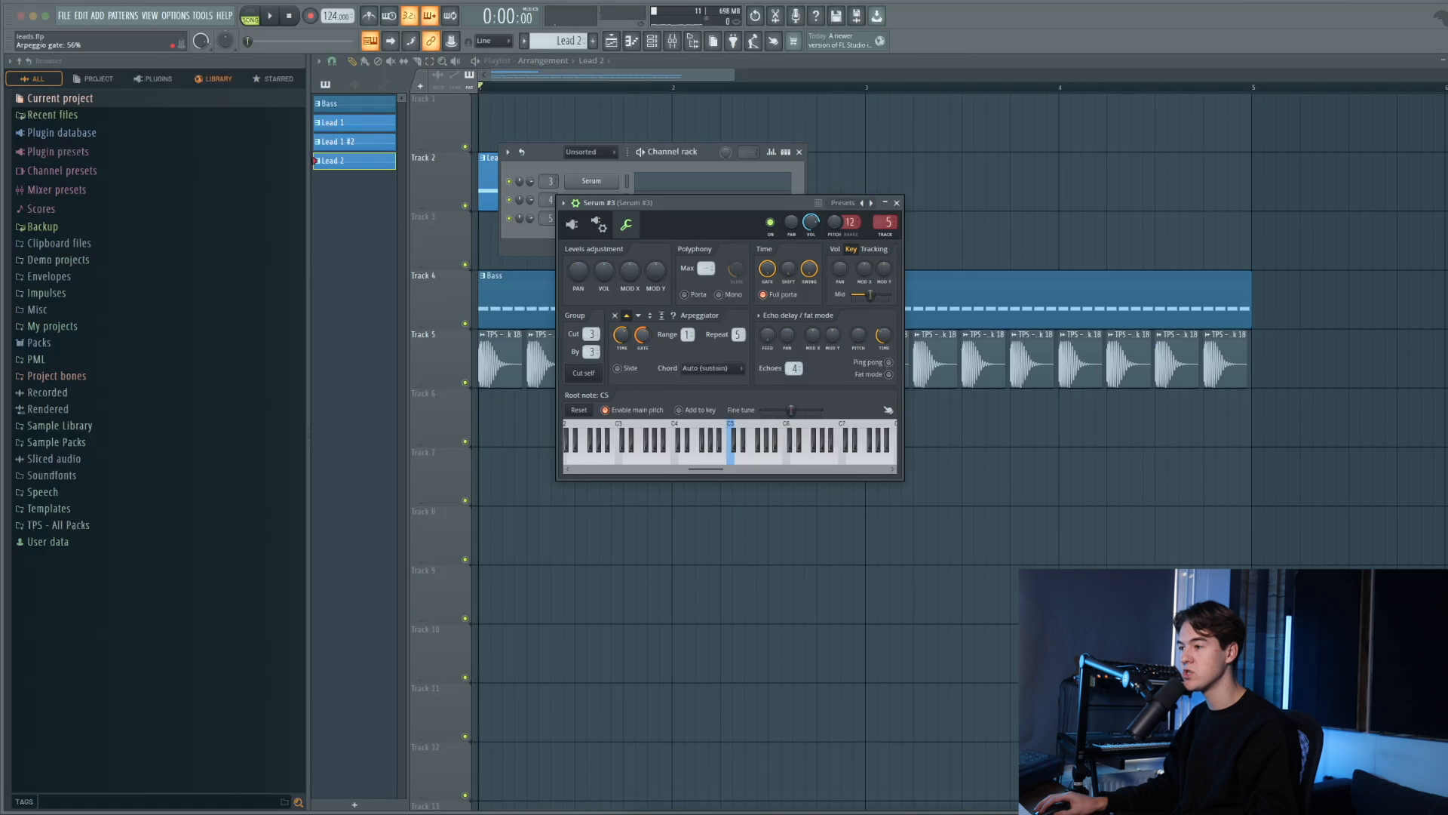
pyautogui.press('space')
pyautogui.press('space')
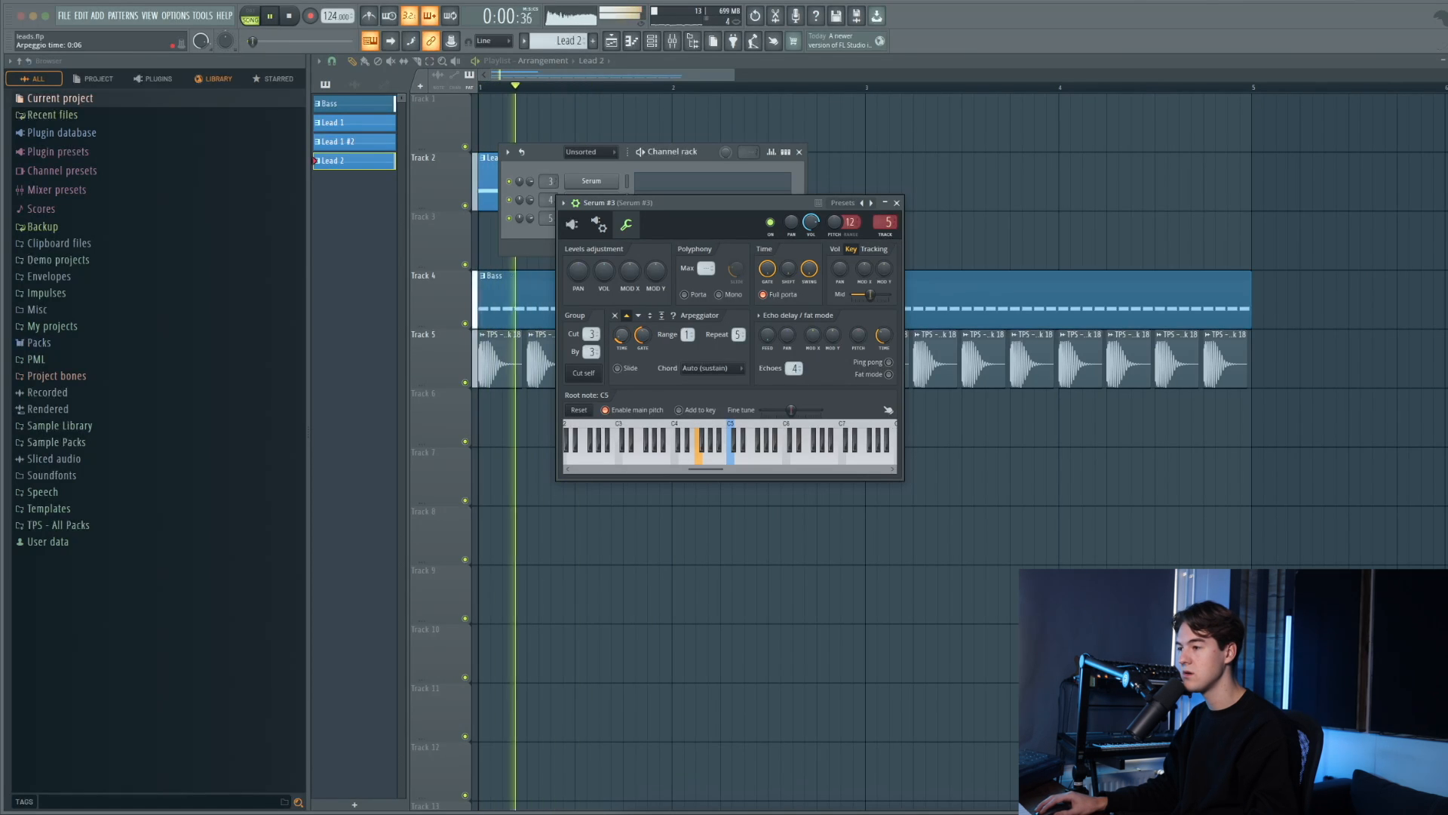
pyautogui.moveTo(621, 335); pyautogui.dragTo(621, 354)
pyautogui.press('space')
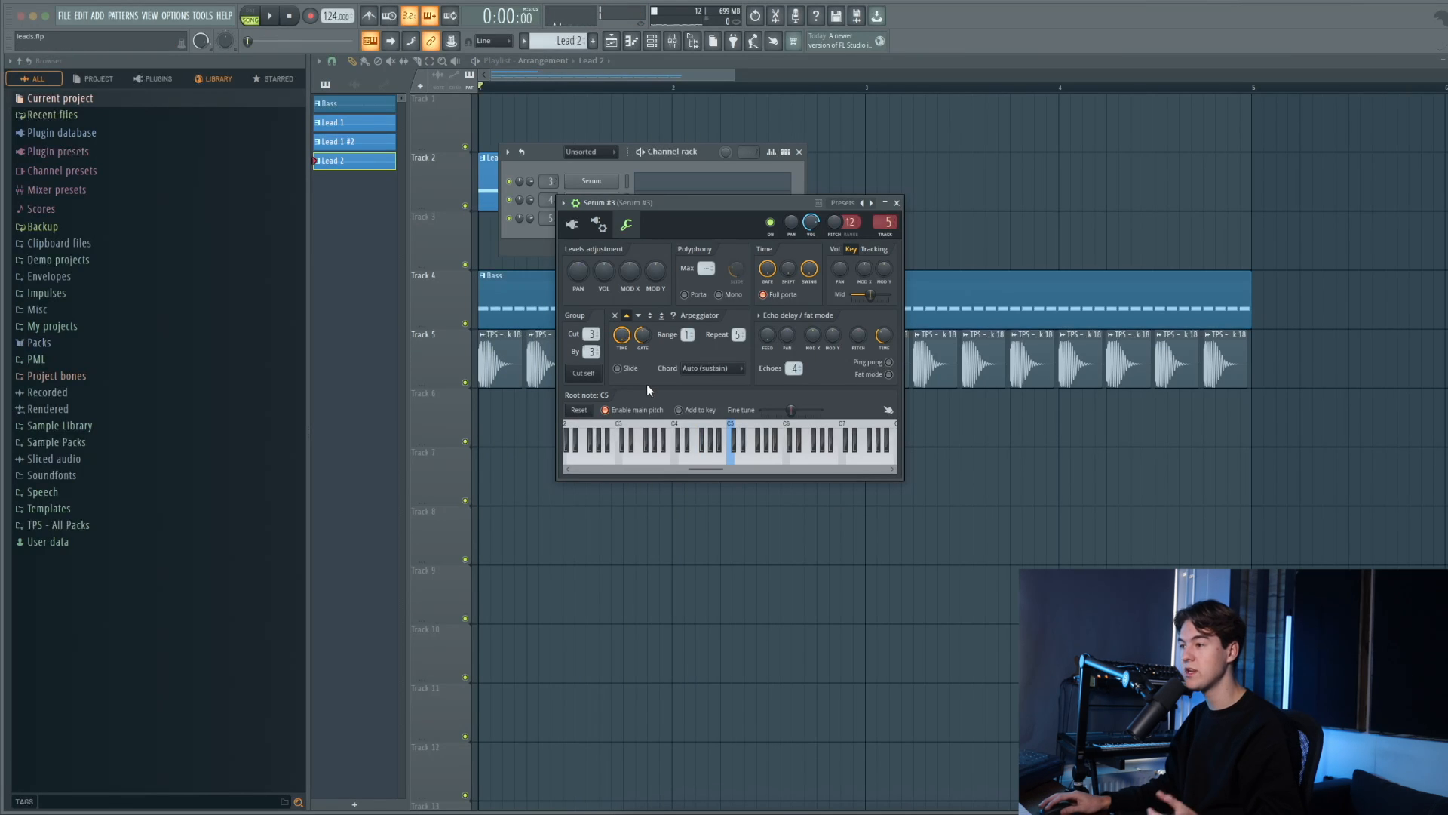
# - Create an automation clip for the Serum #3 arpeggio time and close the plugin window
pyautogui.rightClick(622, 337)
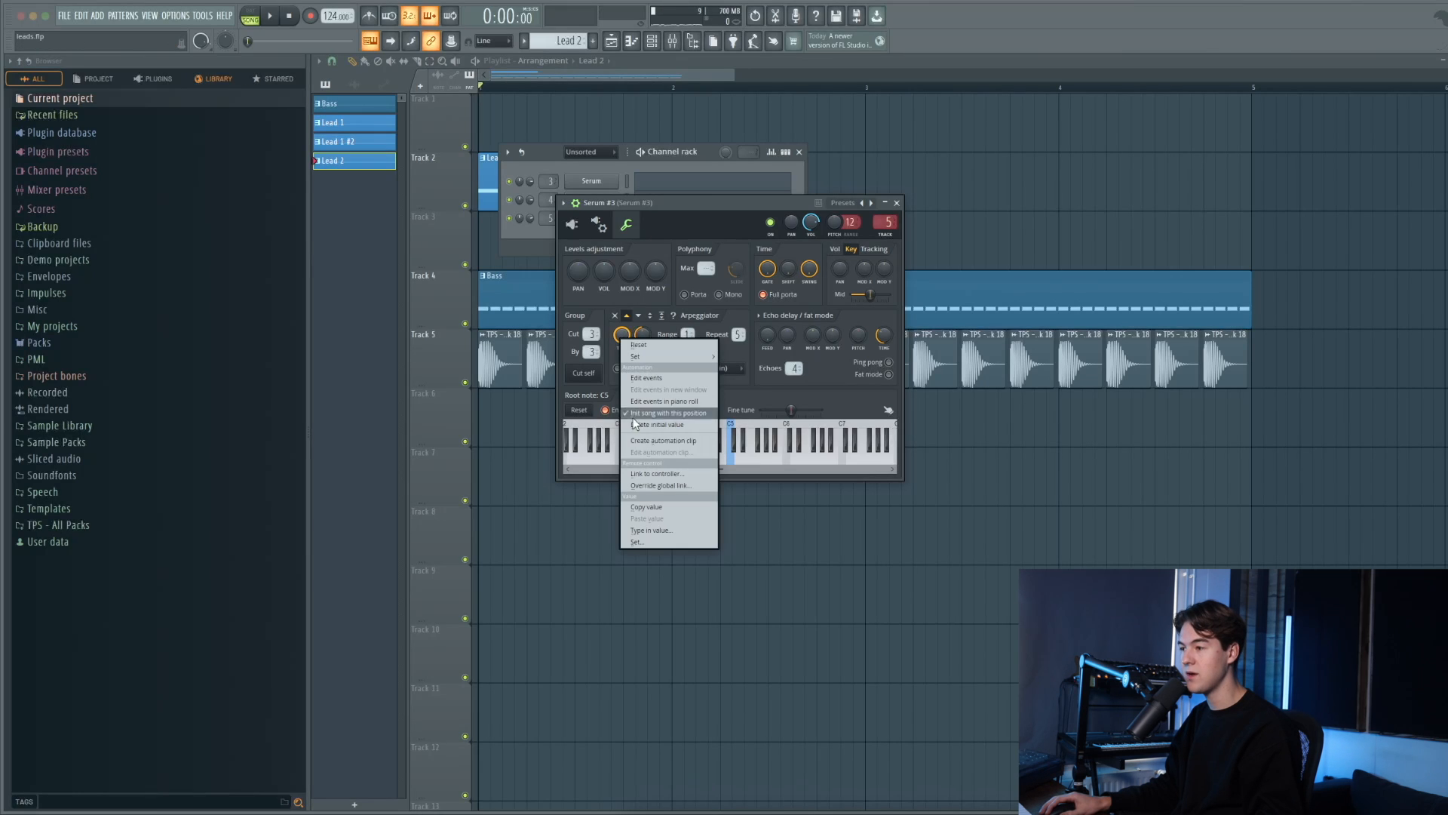
pyautogui.click(648, 442)
pyautogui.rightClick(1066, 174)
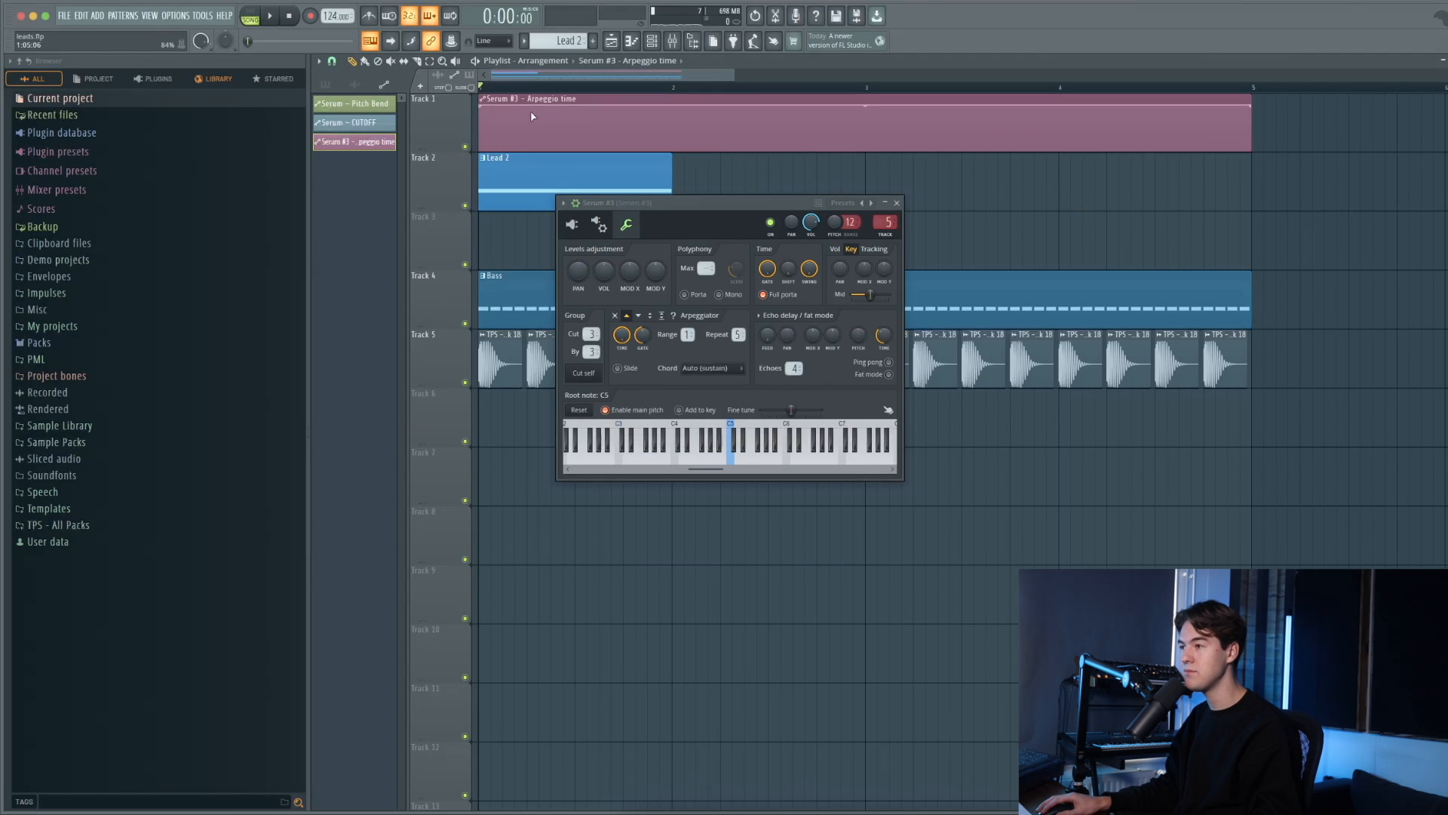
pyautogui.click(897, 204)
# - Add arpeggio time automation points at mid-bar 1 and bar 2, drop the start to its lowest value, and raise the midpoint
pyautogui.rightClick(576, 125)
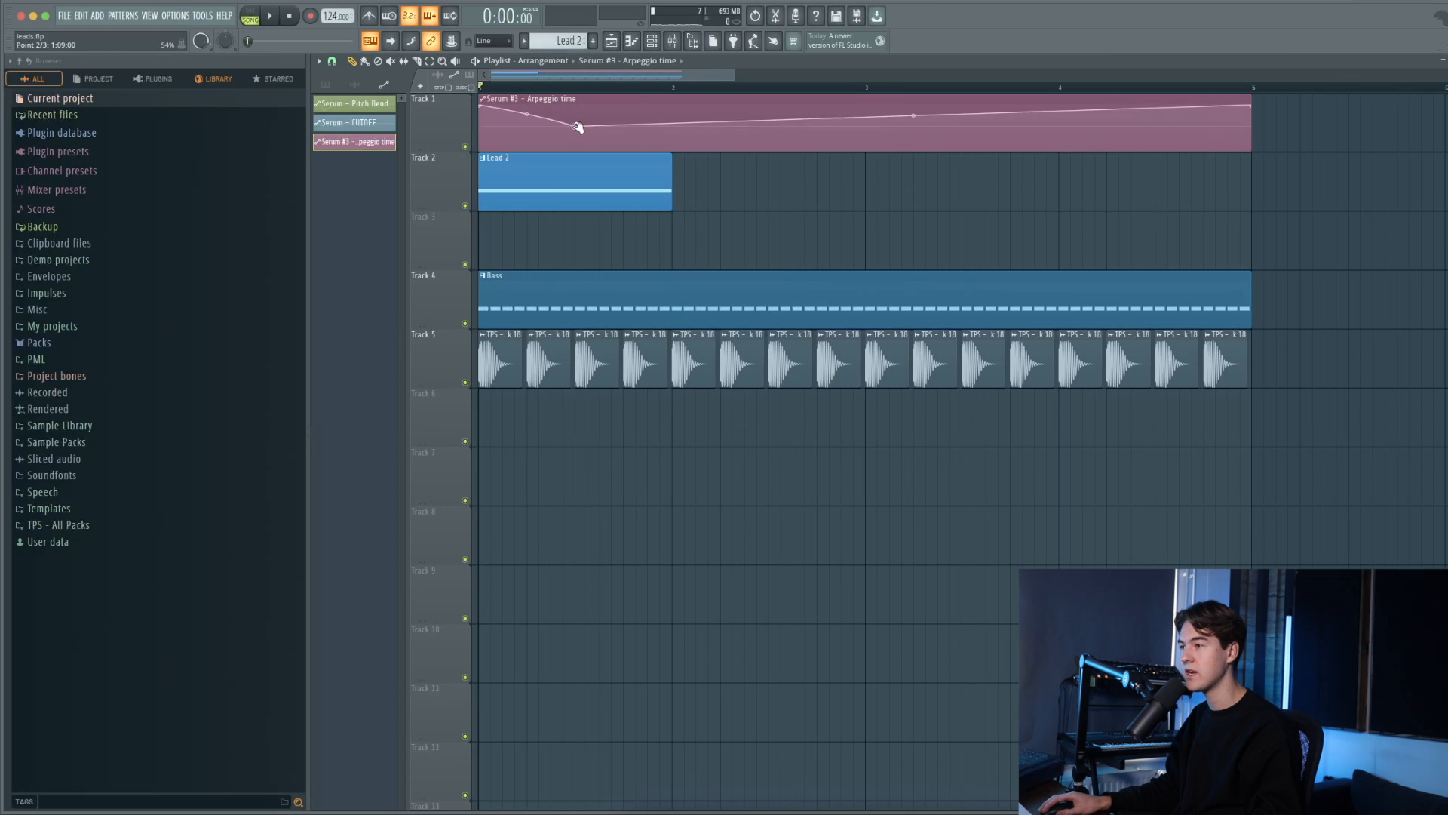
pyautogui.rightClick(674, 112)
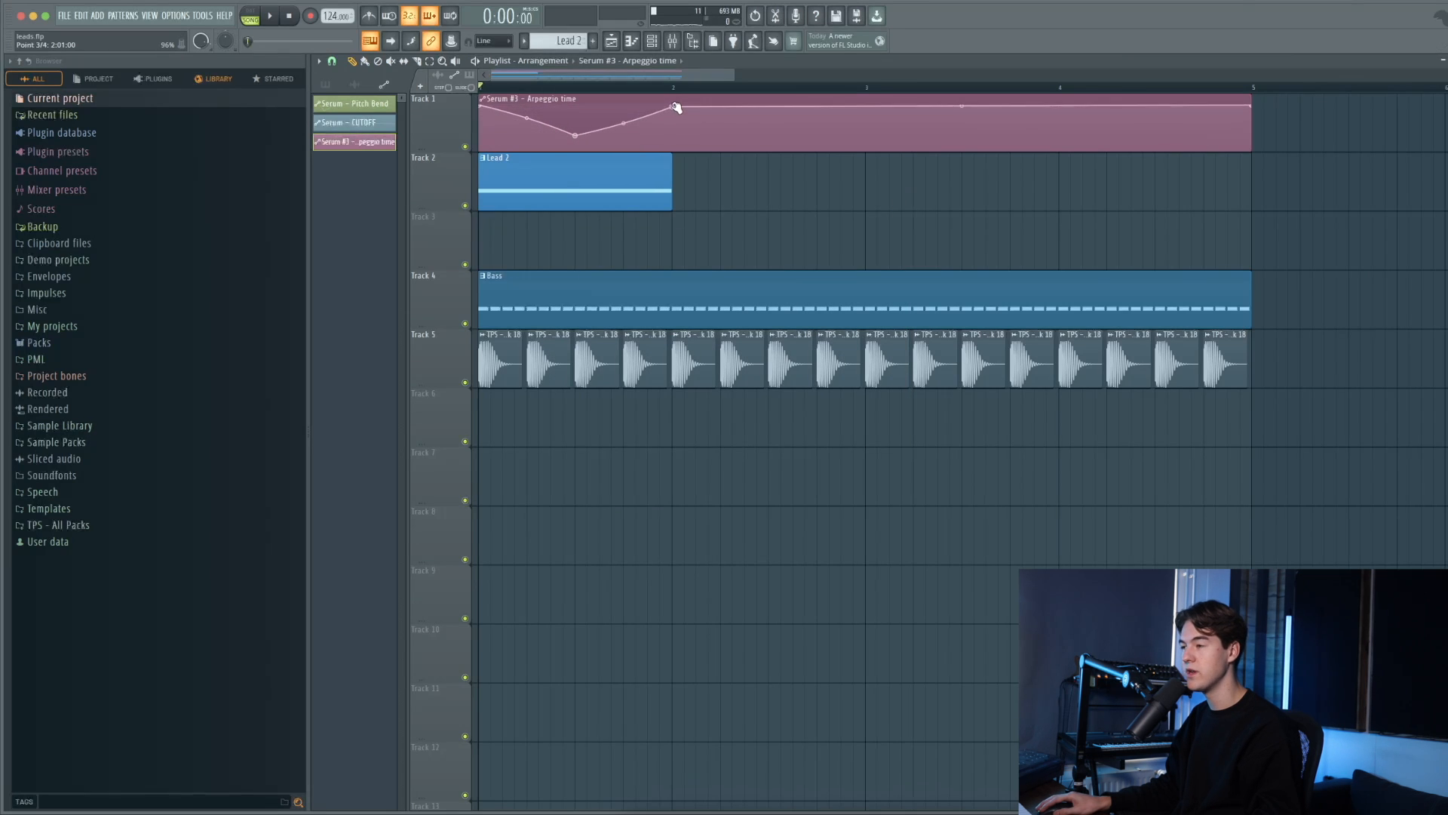
pyautogui.press('space')
pyautogui.moveTo(481, 106); pyautogui.dragTo(480, 153)
pyautogui.press('space')
pyautogui.press('space')
pyautogui.moveTo(575, 135); pyautogui.dragTo(577, 113)
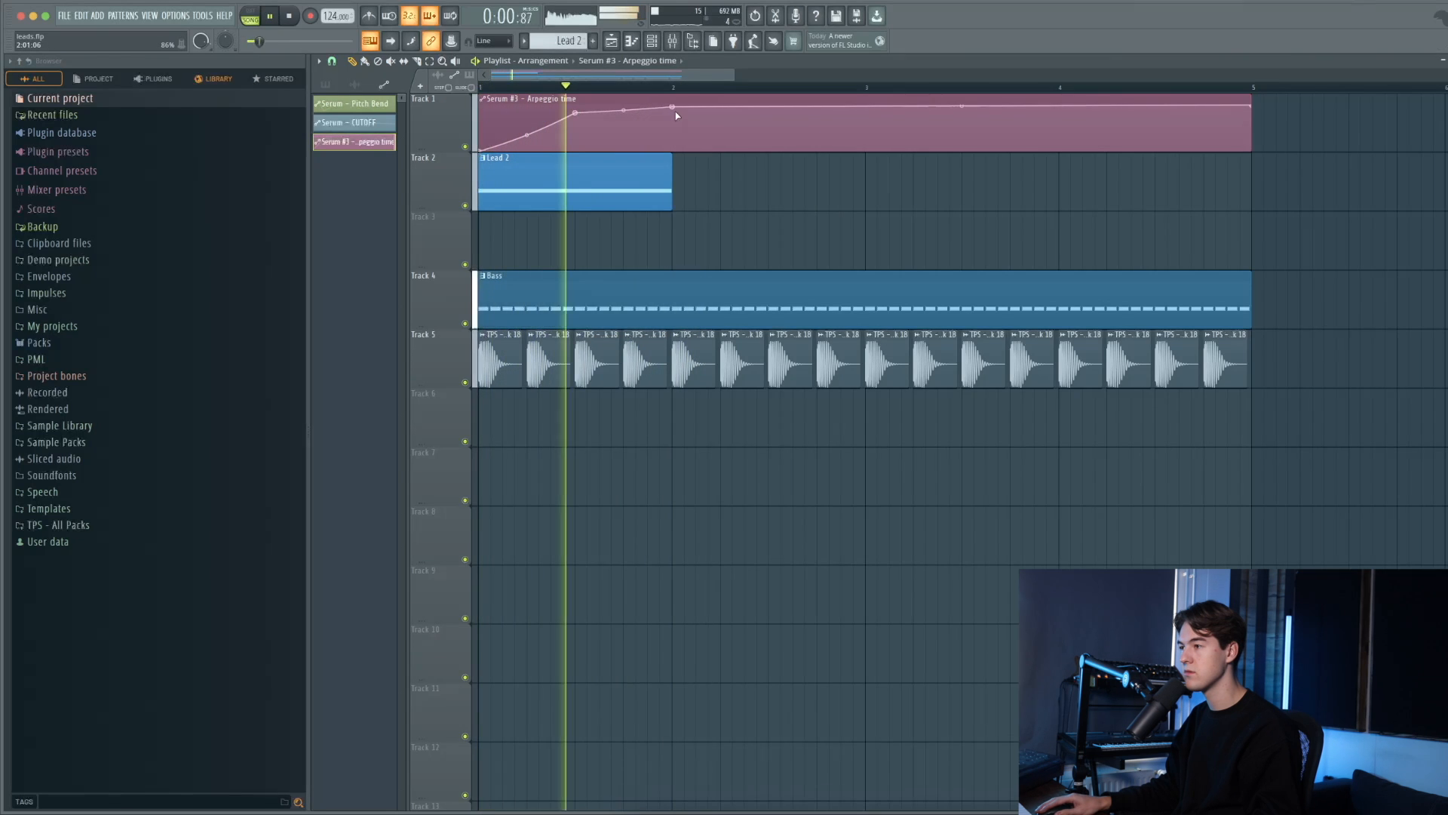
# - Lower the arpeggio time point at bar 2 and set the mid-bar peak to about 70%, auditioning each change
pyautogui.press('space')
pyautogui.press('space')
pyautogui.moveTo(673, 110); pyautogui.dragTo(672, 137)
pyautogui.press('space')
pyautogui.press('space')
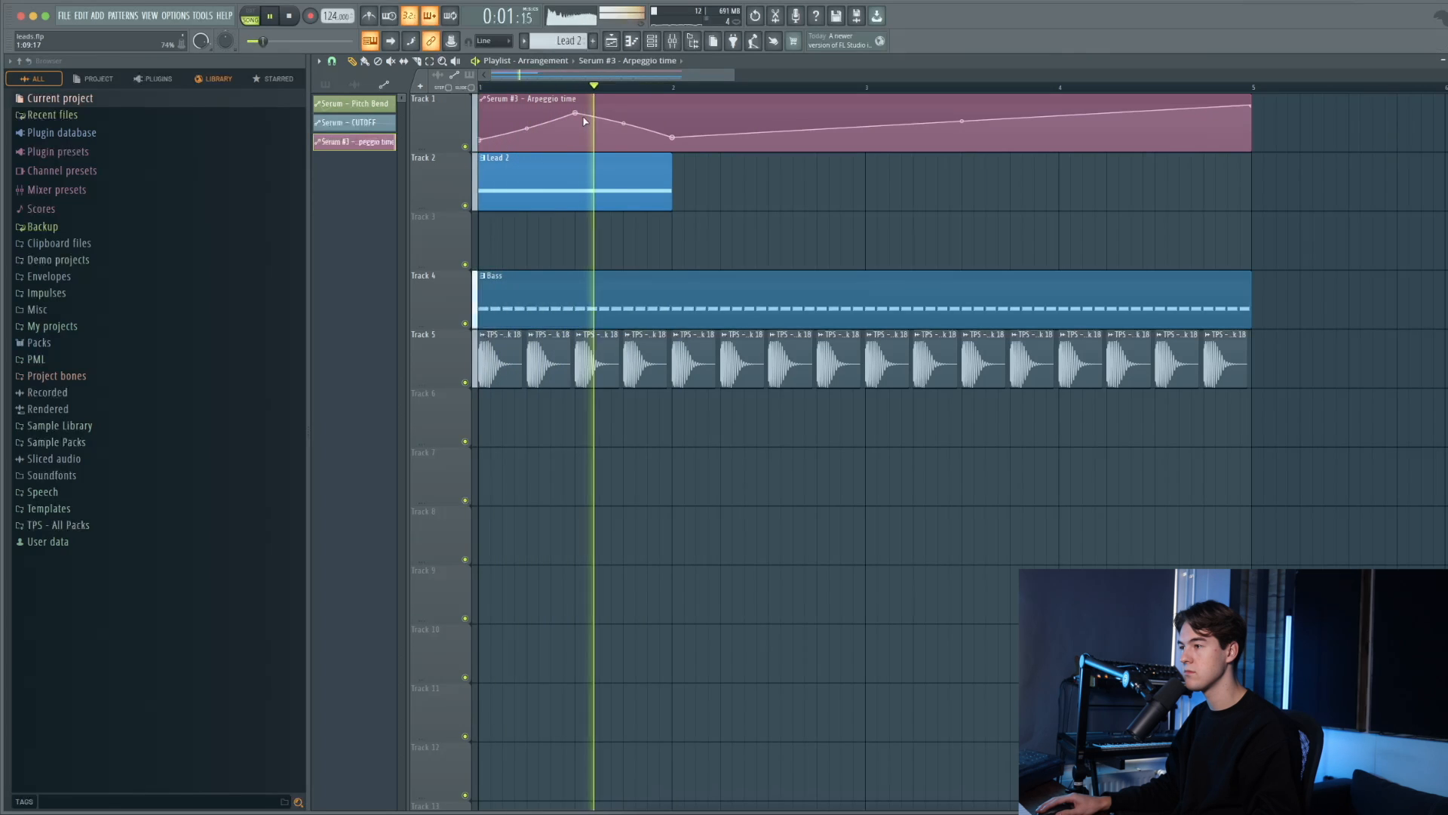
pyautogui.moveTo(576, 113); pyautogui.dragTo(578, 119)
pyautogui.press('space')
pyautogui.press('space')
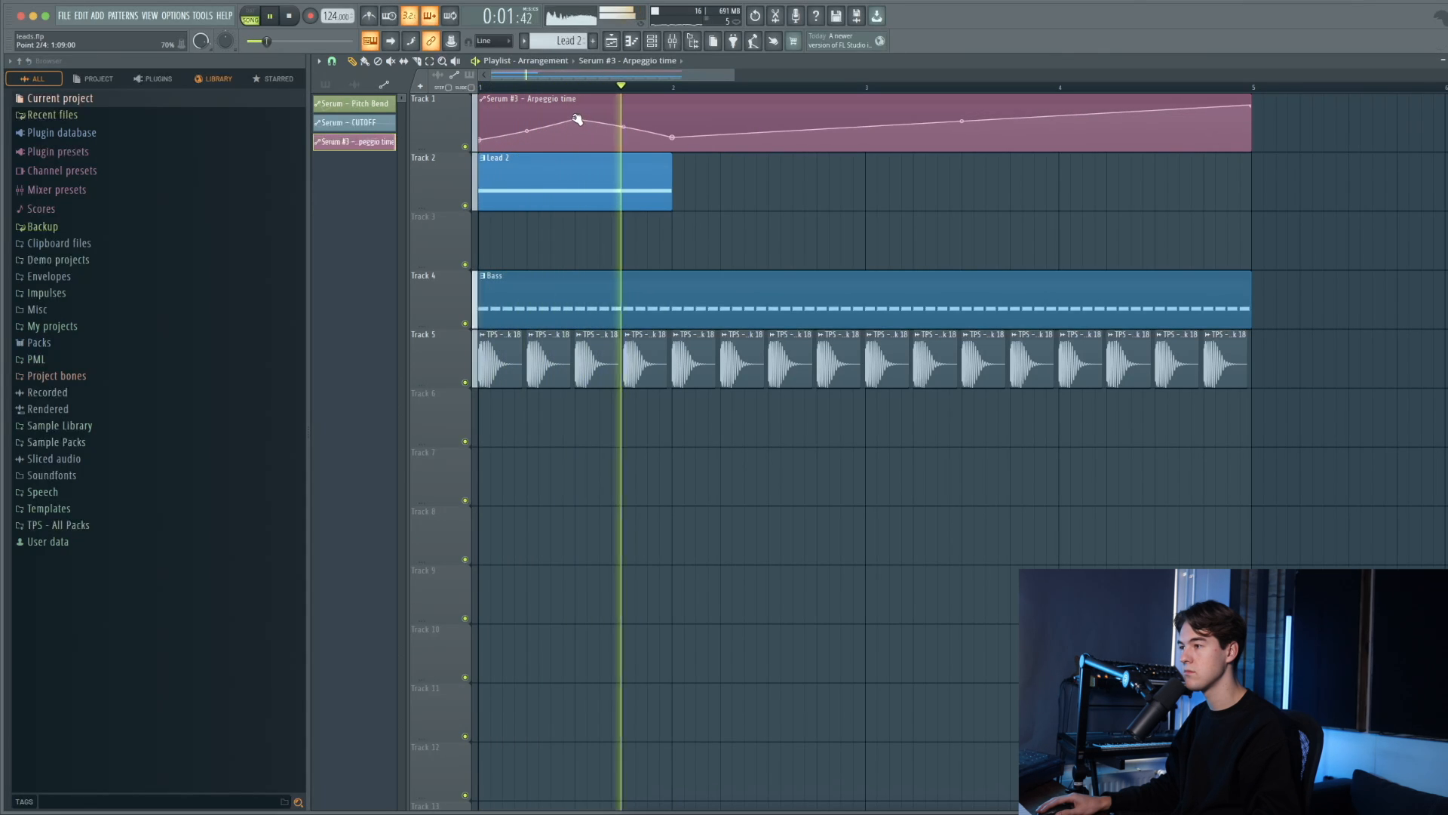
pyautogui.press('space')
pyautogui.press('space')
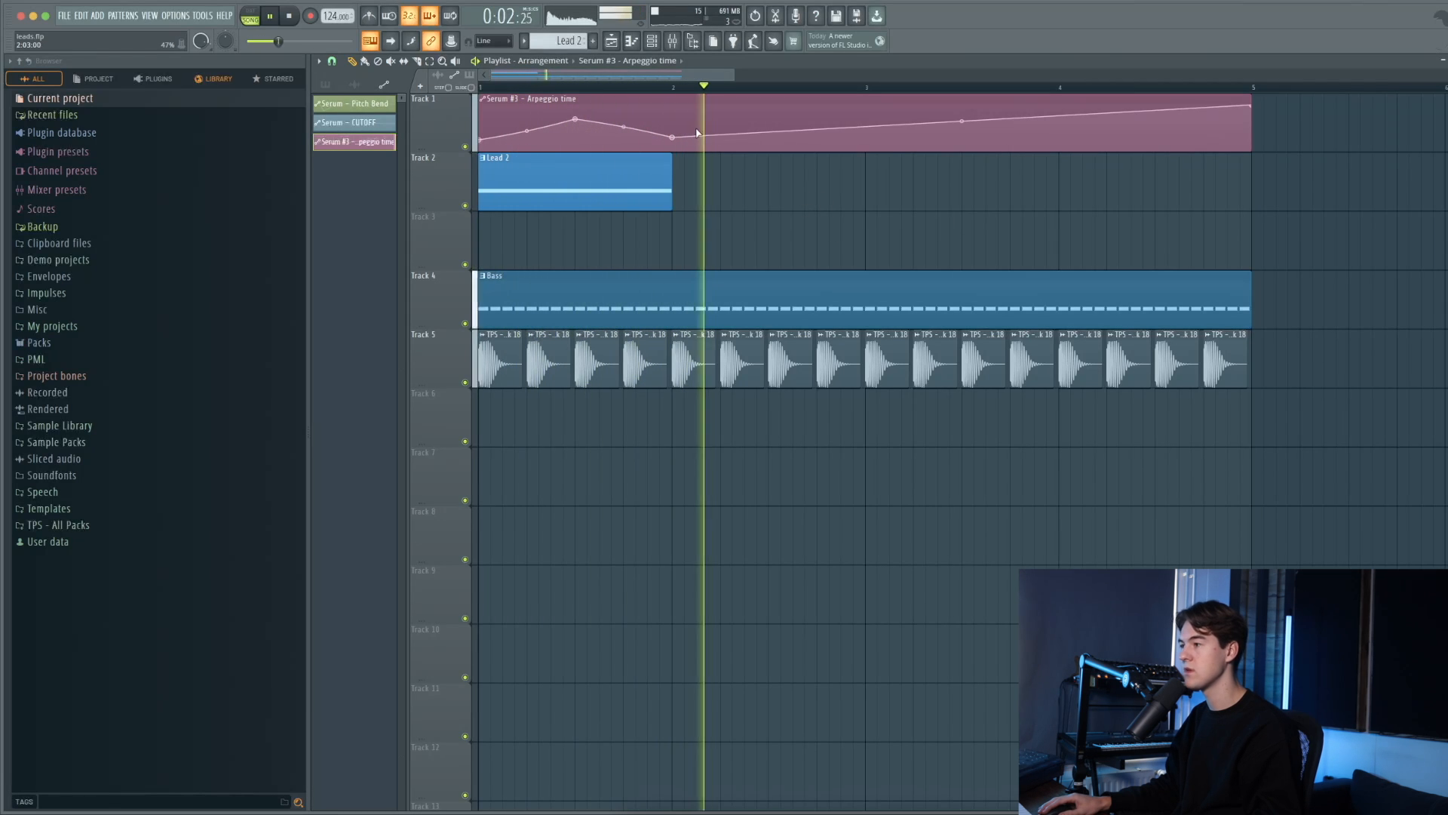
# - Trim the arpeggio time automation clip to one bar and raise its mid-bar peak to about 74%, checking it in playback
pyautogui.press('space')
pyautogui.press('space')
pyautogui.moveTo(1252, 113); pyautogui.dragTo(673, 114)
pyautogui.press('space')
pyautogui.press('space')
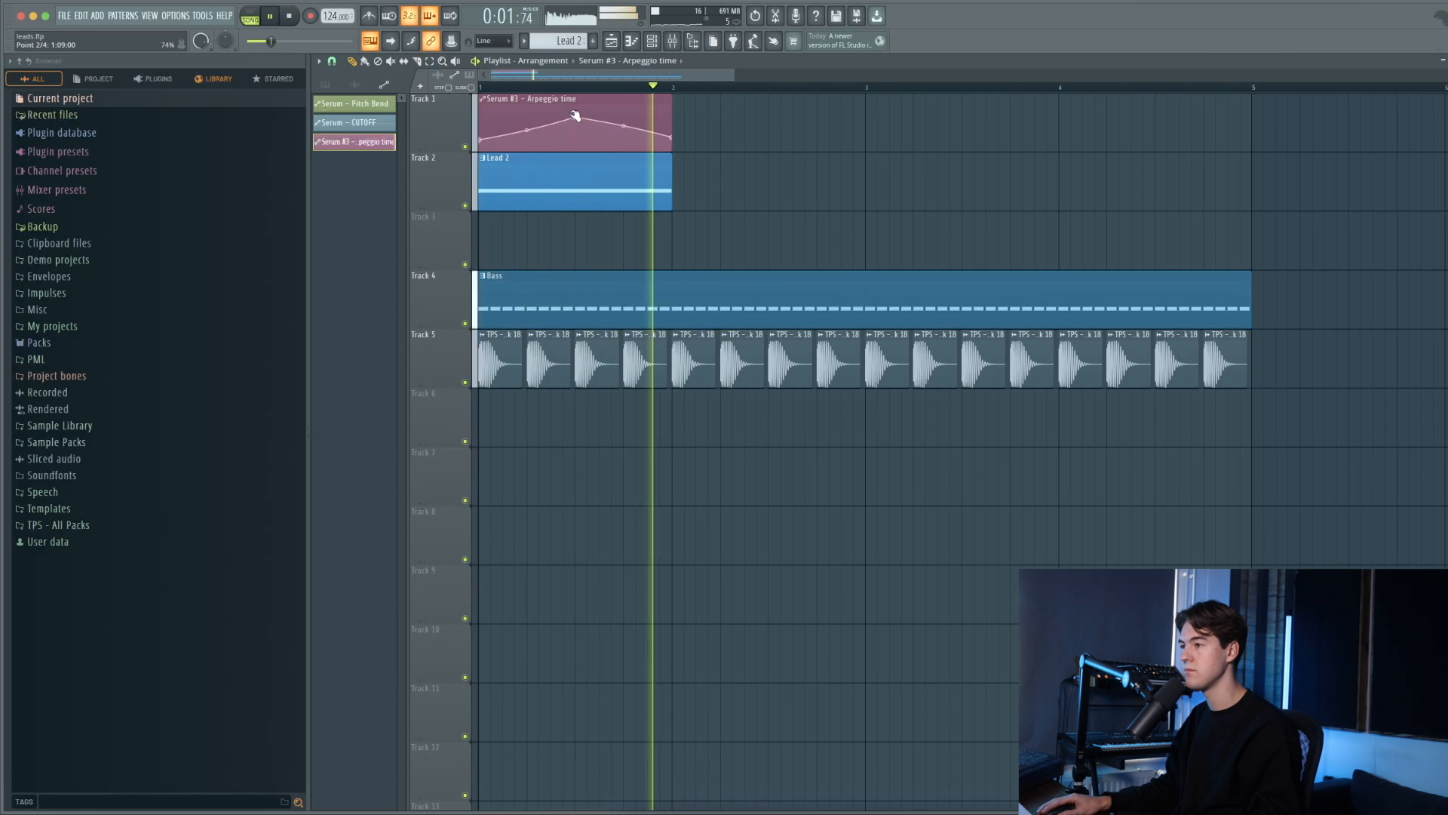
pyautogui.press('space')
# - Load Kickstart 2 into slot 8 of the Serum #3 mixer track, reduce its mix, and lower the track's volume slightly
pyautogui.click(674, 42)
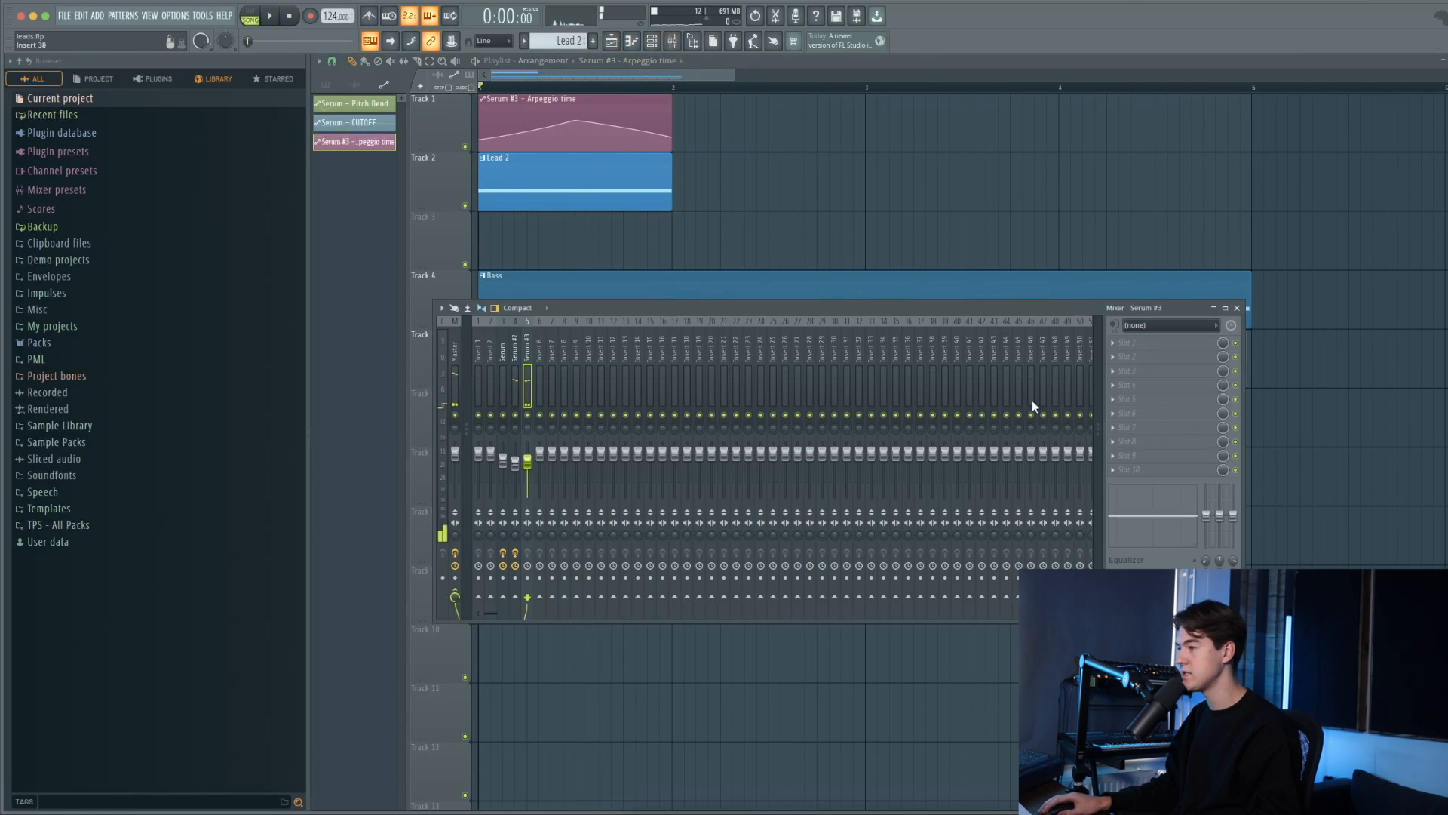
pyautogui.click(1191, 442)
pyautogui.click(1286, 479)
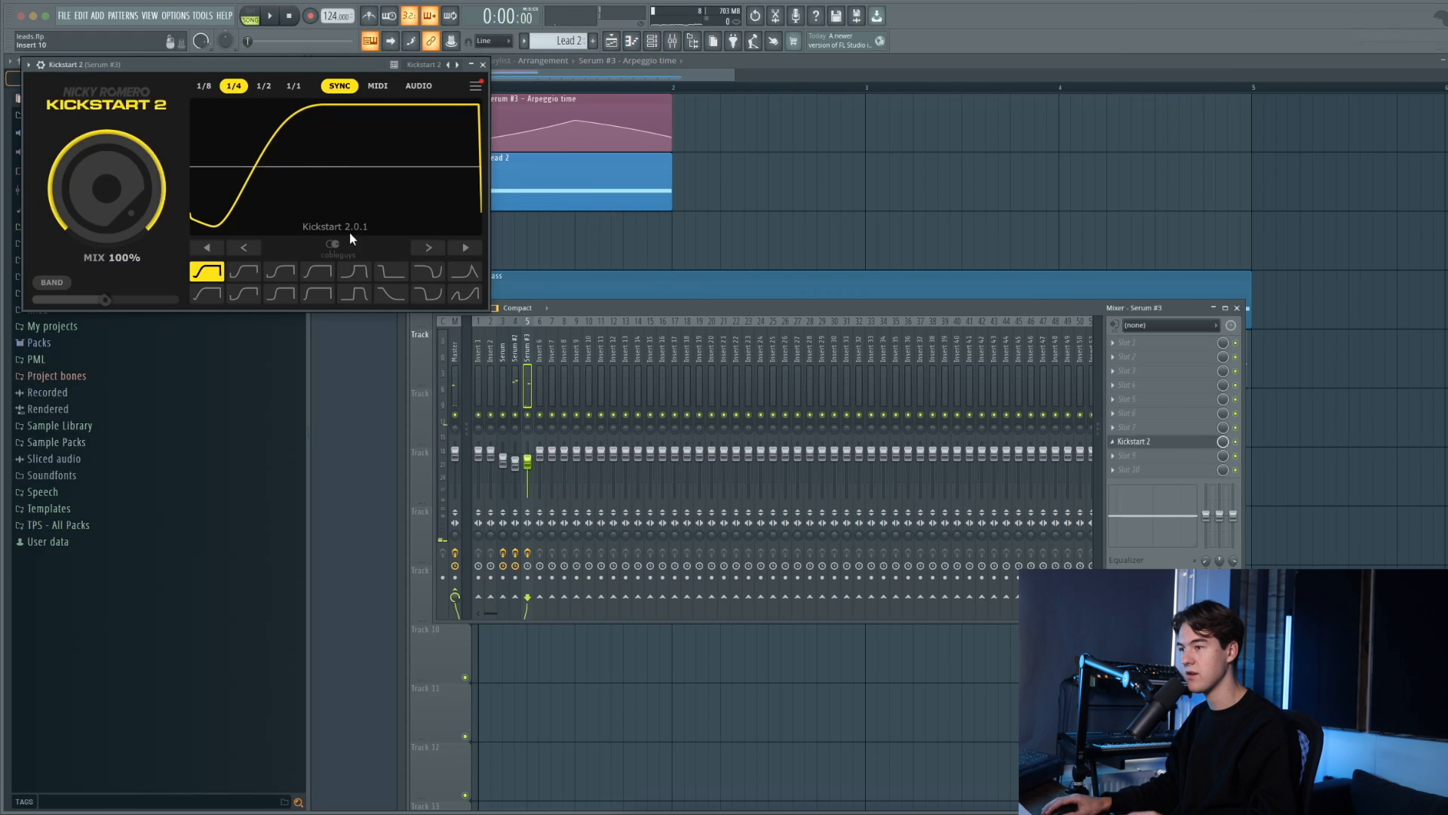
pyautogui.press('space')
pyautogui.moveTo(110, 147); pyautogui.dragTo(110, 175)
pyautogui.click(483, 65)
pyautogui.moveTo(528, 461); pyautogui.dragTo(528, 465)
pyautogui.press('space')
# - Add Fruity Parametric EQ 2 in slot 1 of the Serum #3 track, cutting the lows and slightly boosting the highs
pyautogui.click(1150, 343)
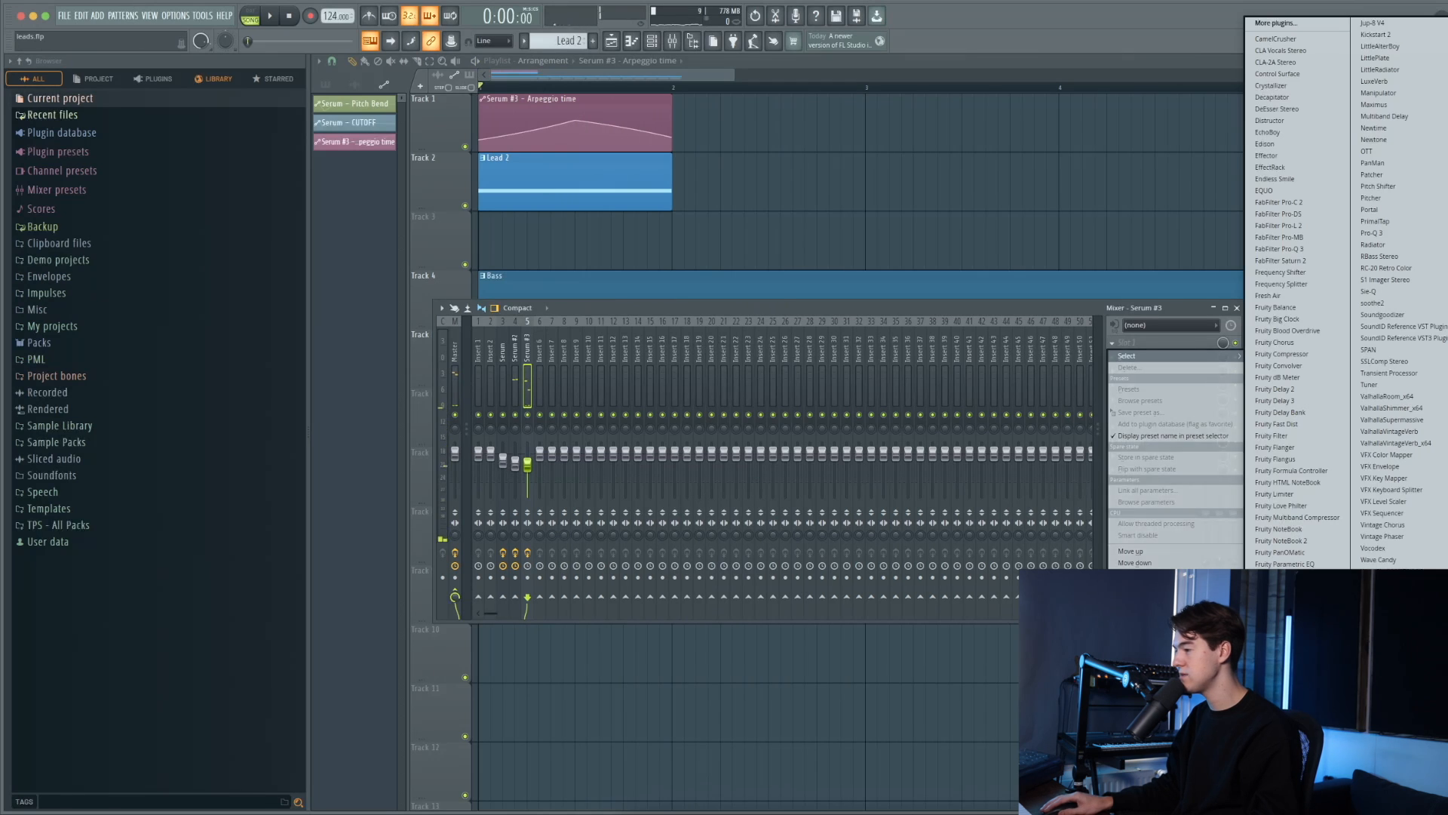
pyautogui.click(1285, 563)
pyautogui.press('space')
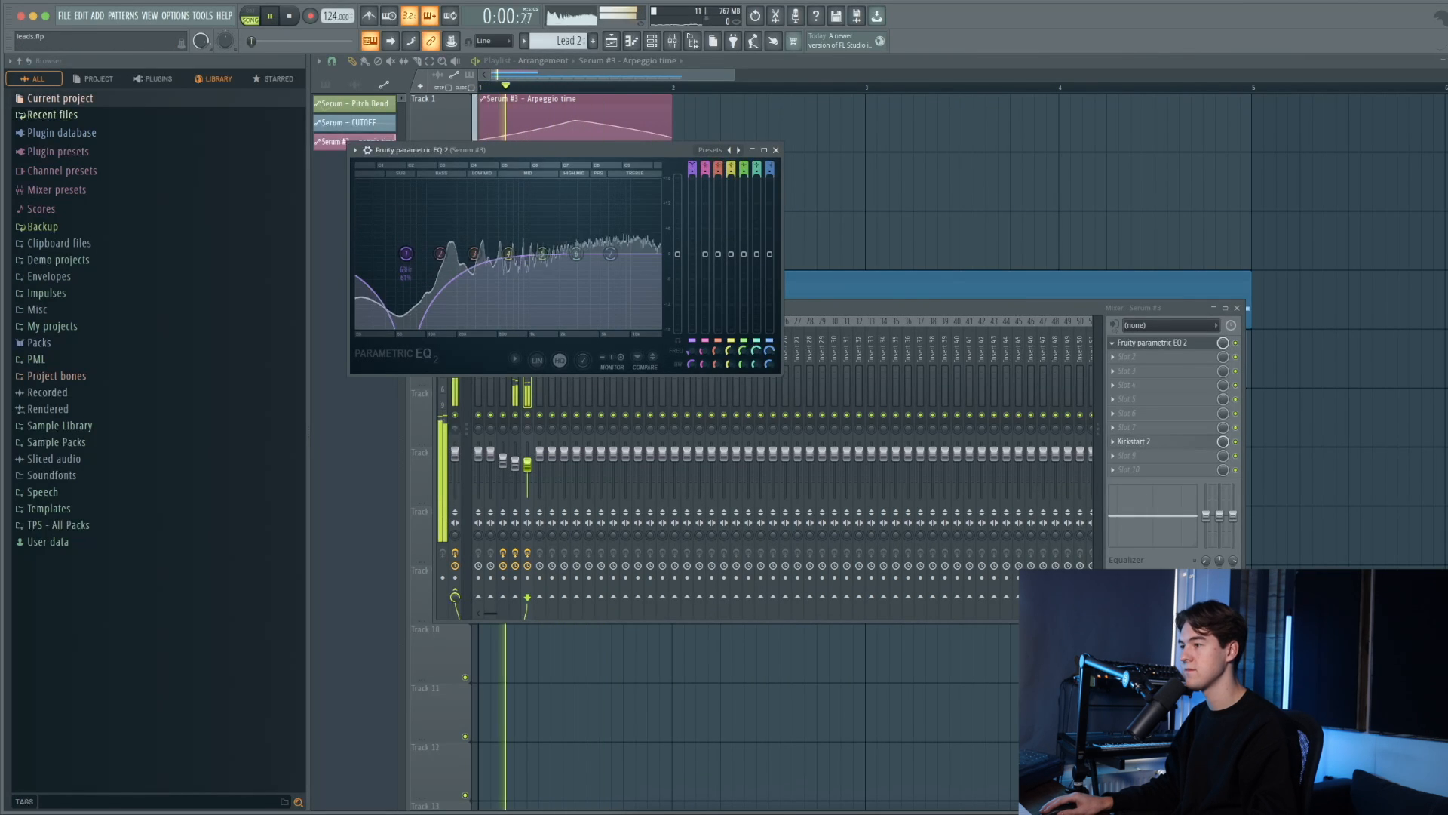
pyautogui.moveTo(419, 253)
pyautogui.mouseDown()
pyautogui.moveTo(637, 246)
pyautogui.moveTo(414, 279)
pyautogui.moveTo(429, 254)
pyautogui.mouseUp()
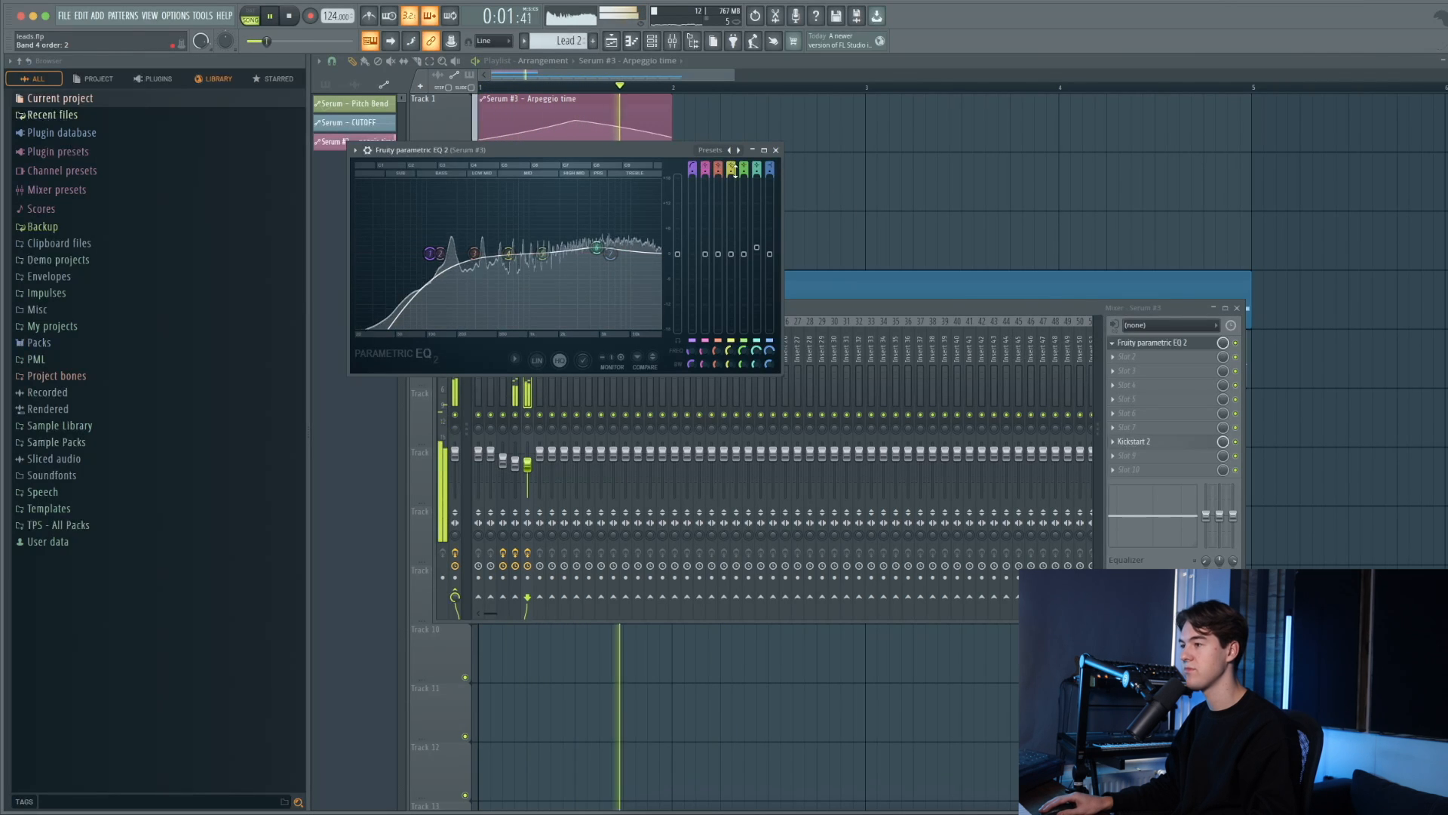
pyautogui.moveTo(692, 174); pyautogui.dragTo(693, 172)
pyautogui.click(775, 150)
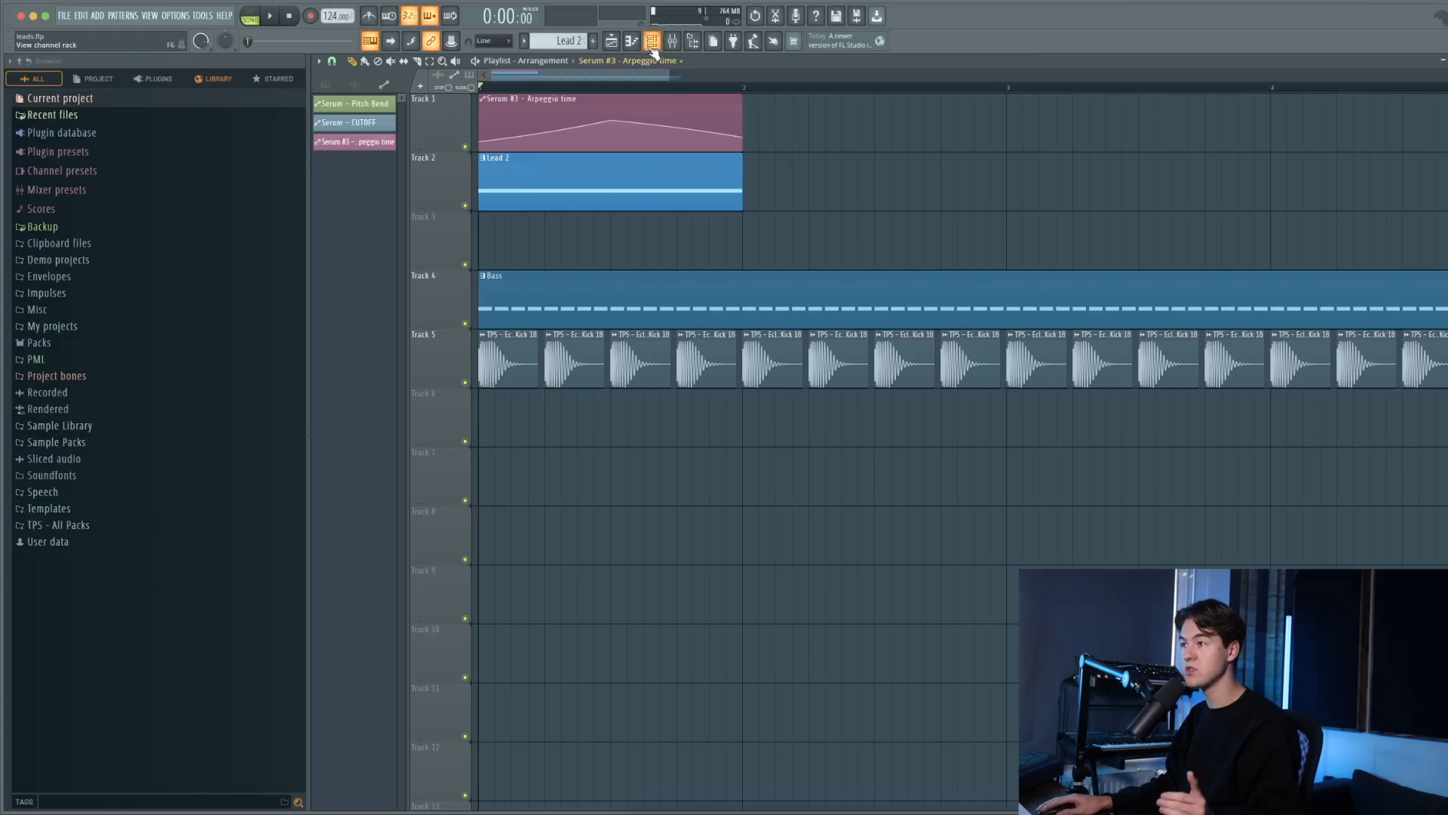
# - Move the Serum #3 pitch bend wheel, create an automation clip for that last tweaked parameter, close Serum, and audition the lead
pyautogui.click(653, 43)
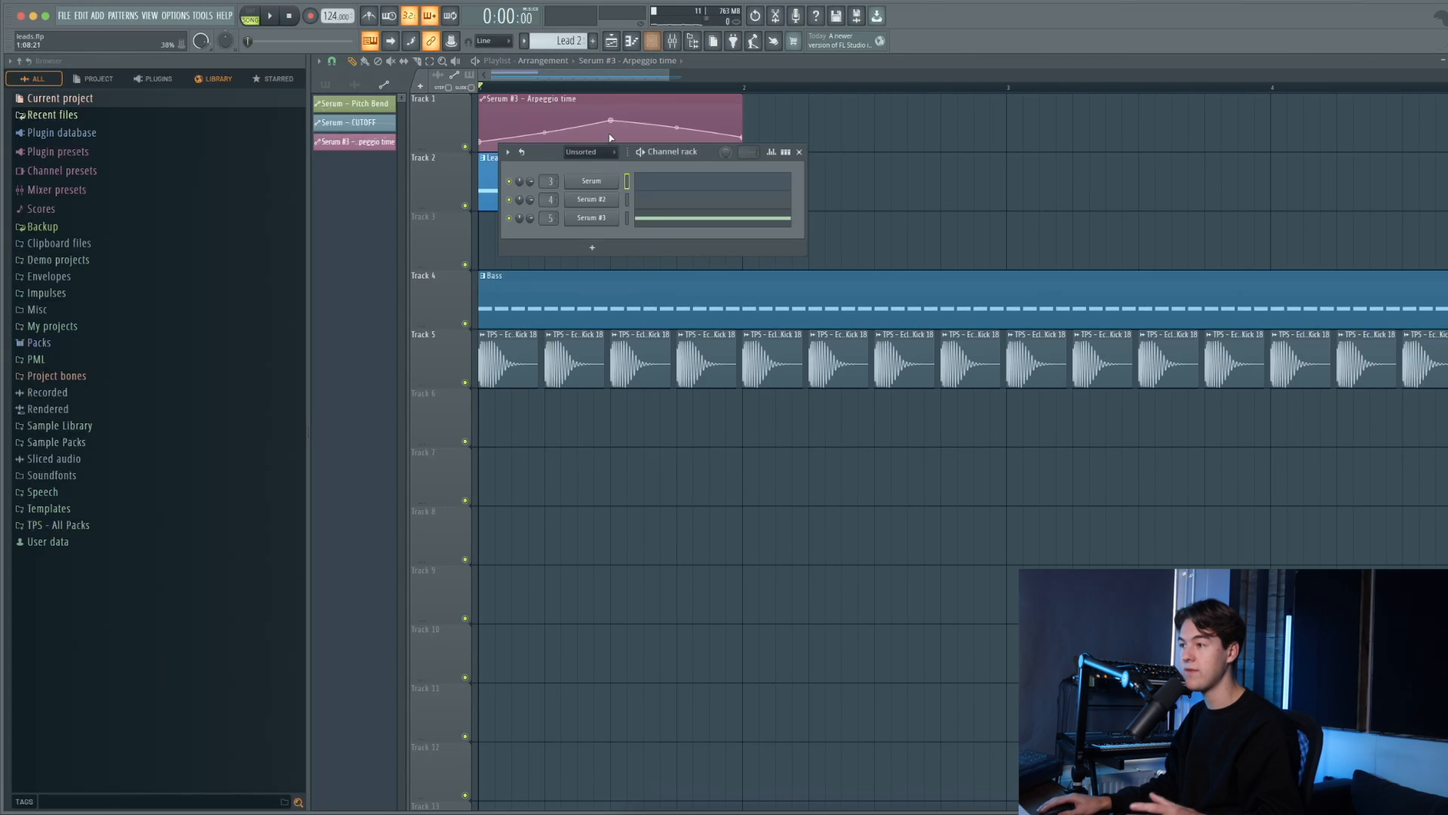
pyautogui.click(591, 218)
pyautogui.click(576, 227)
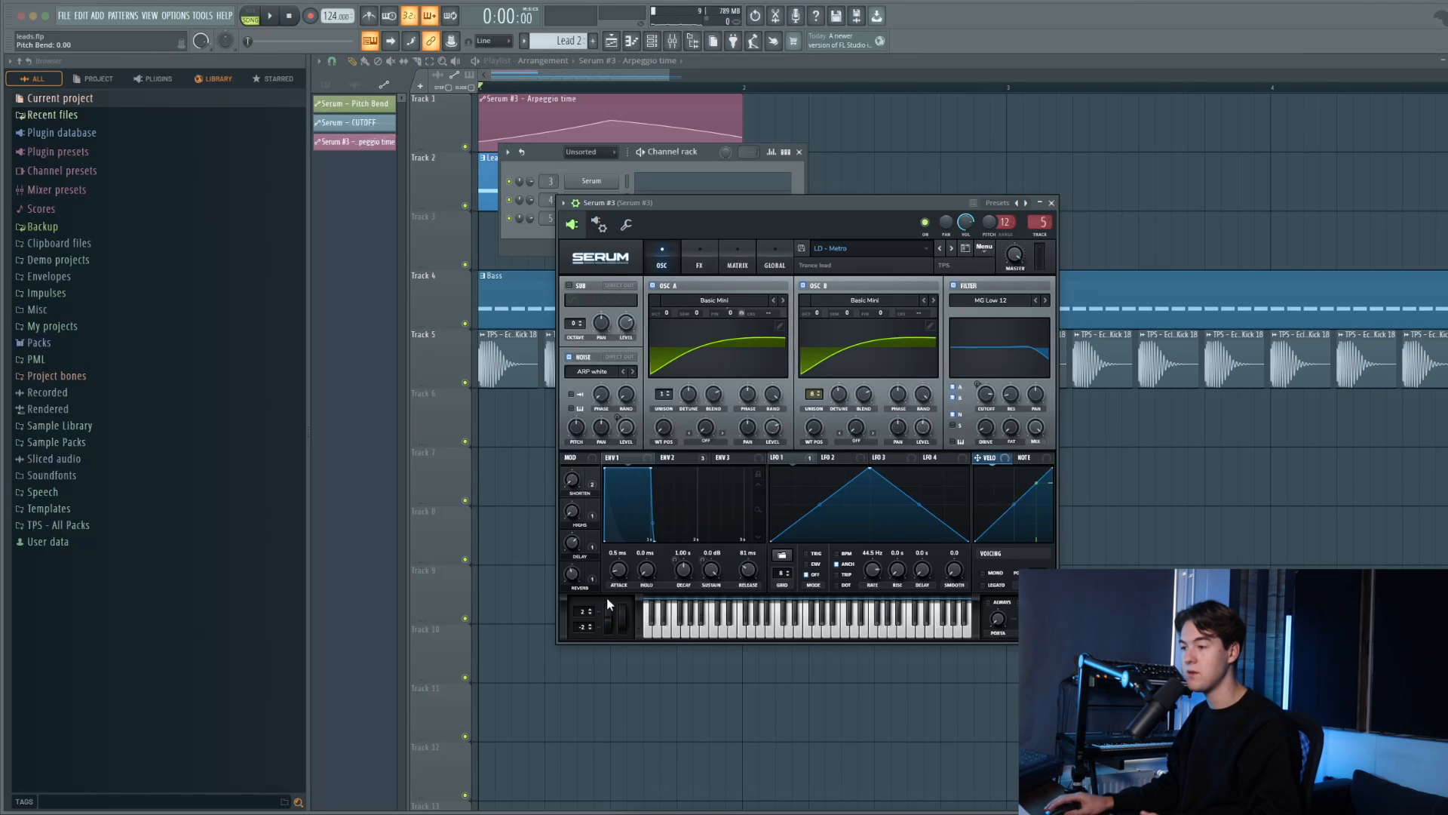
pyautogui.click(203, 17)
pyautogui.moveTo(259, 166)
pyautogui.click(383, 249)
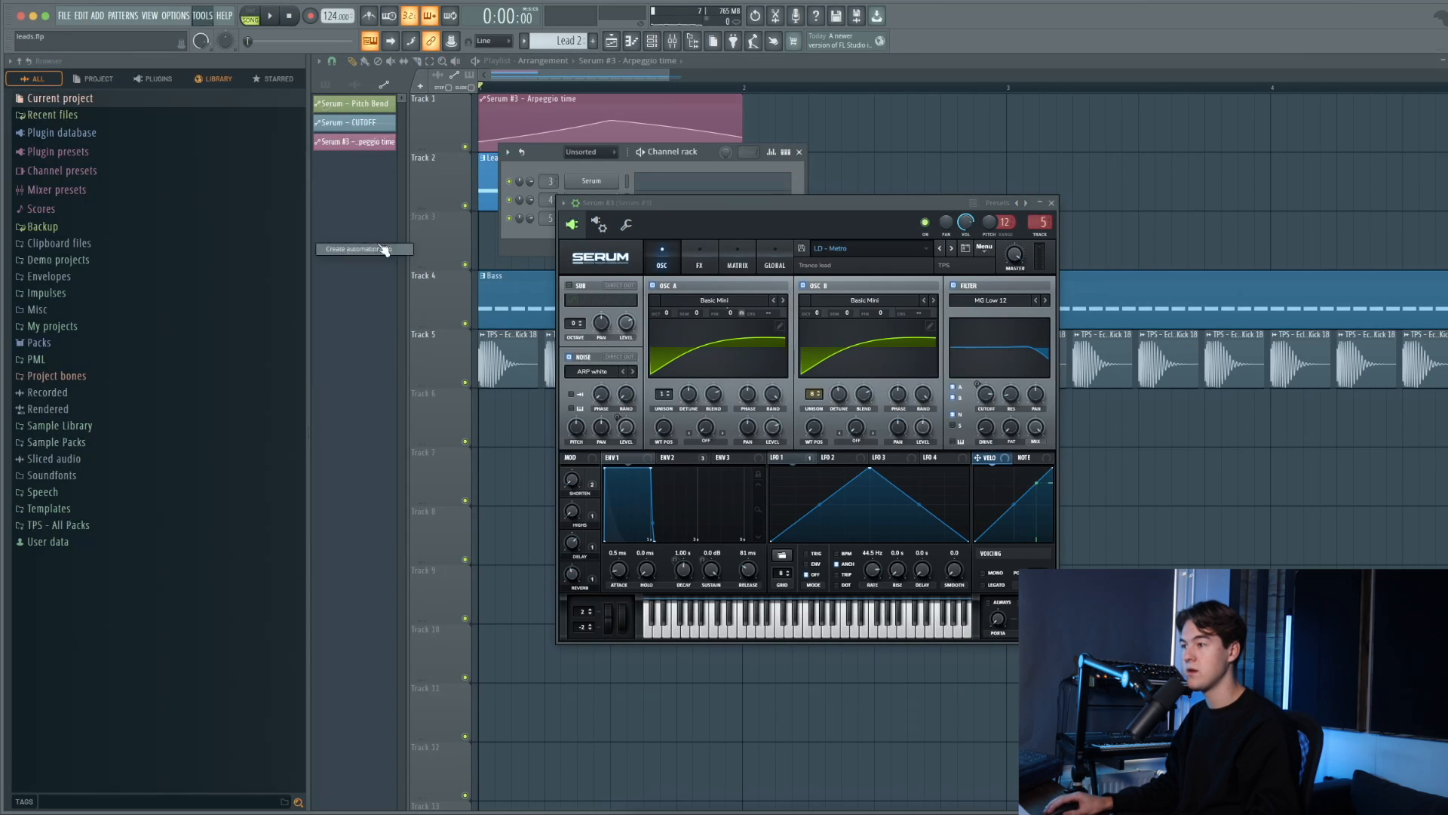
pyautogui.rightClick(1194, 151)
pyautogui.click(1051, 204)
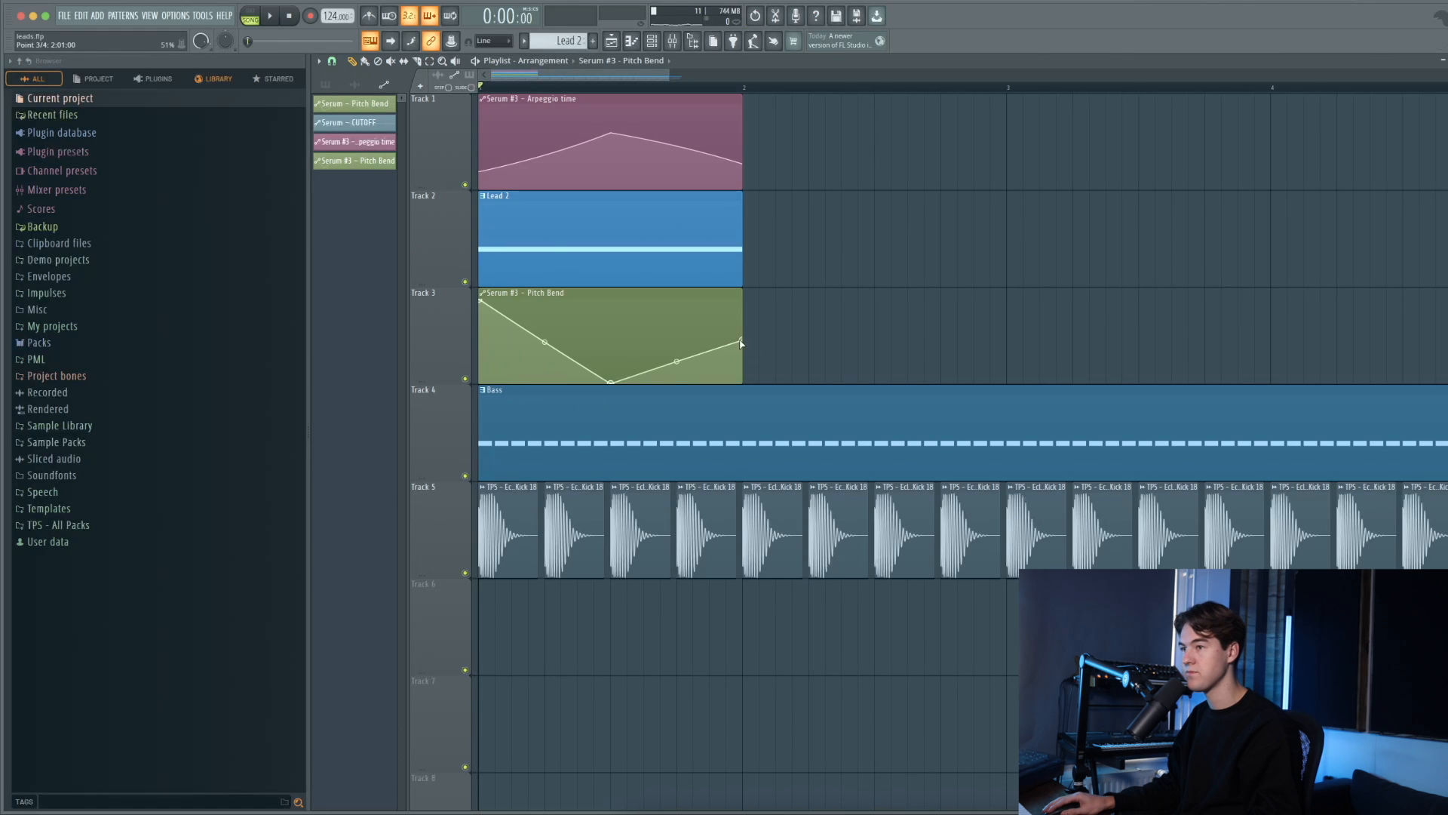
pyautogui.press('space')
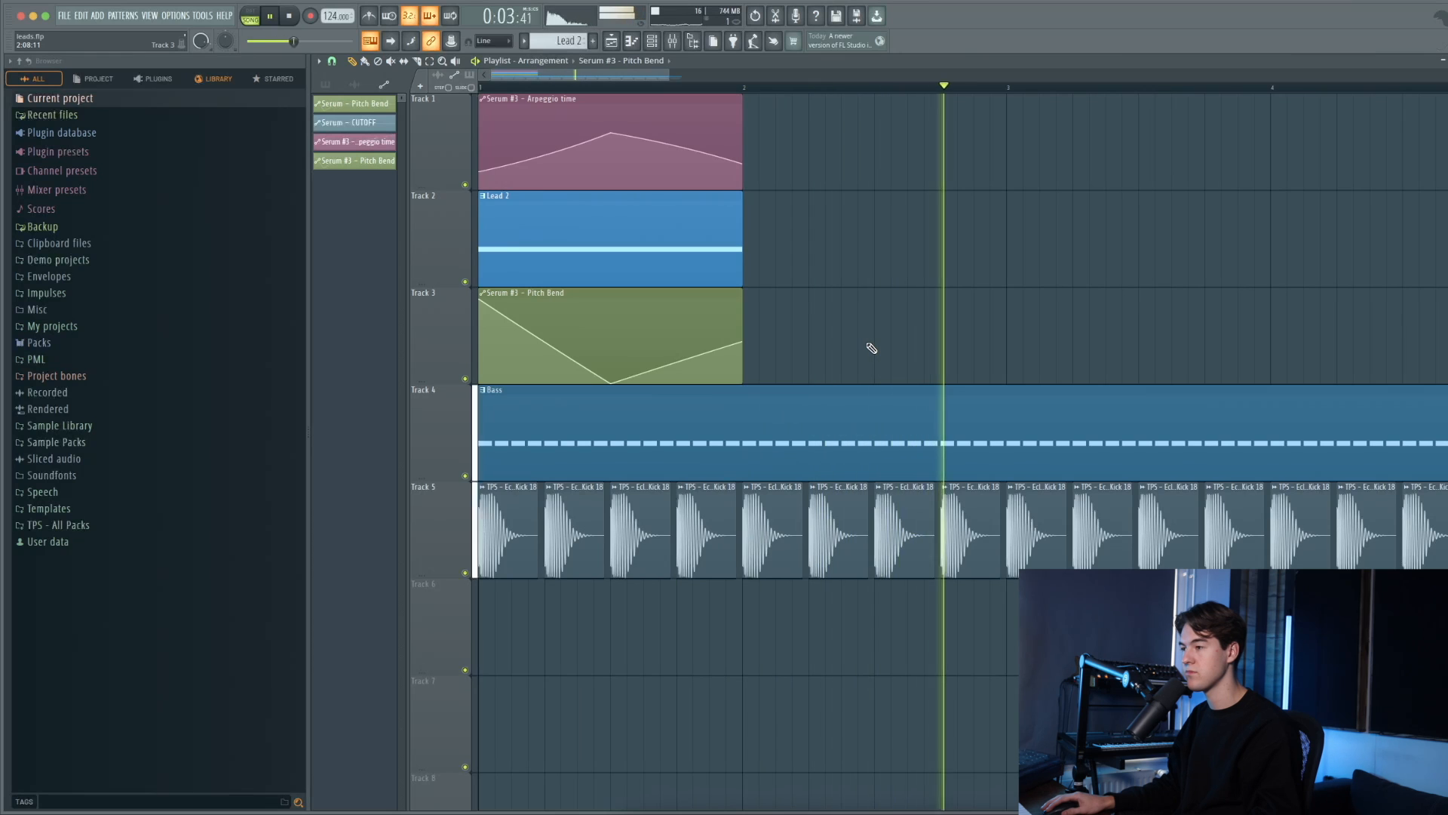
# - Duplicate the arpeggio time, Lead 2 and pitch bend clips to bar 5, along with the four-bar bass and kick clips
pyautogui.scroll(-3, 674, 298)
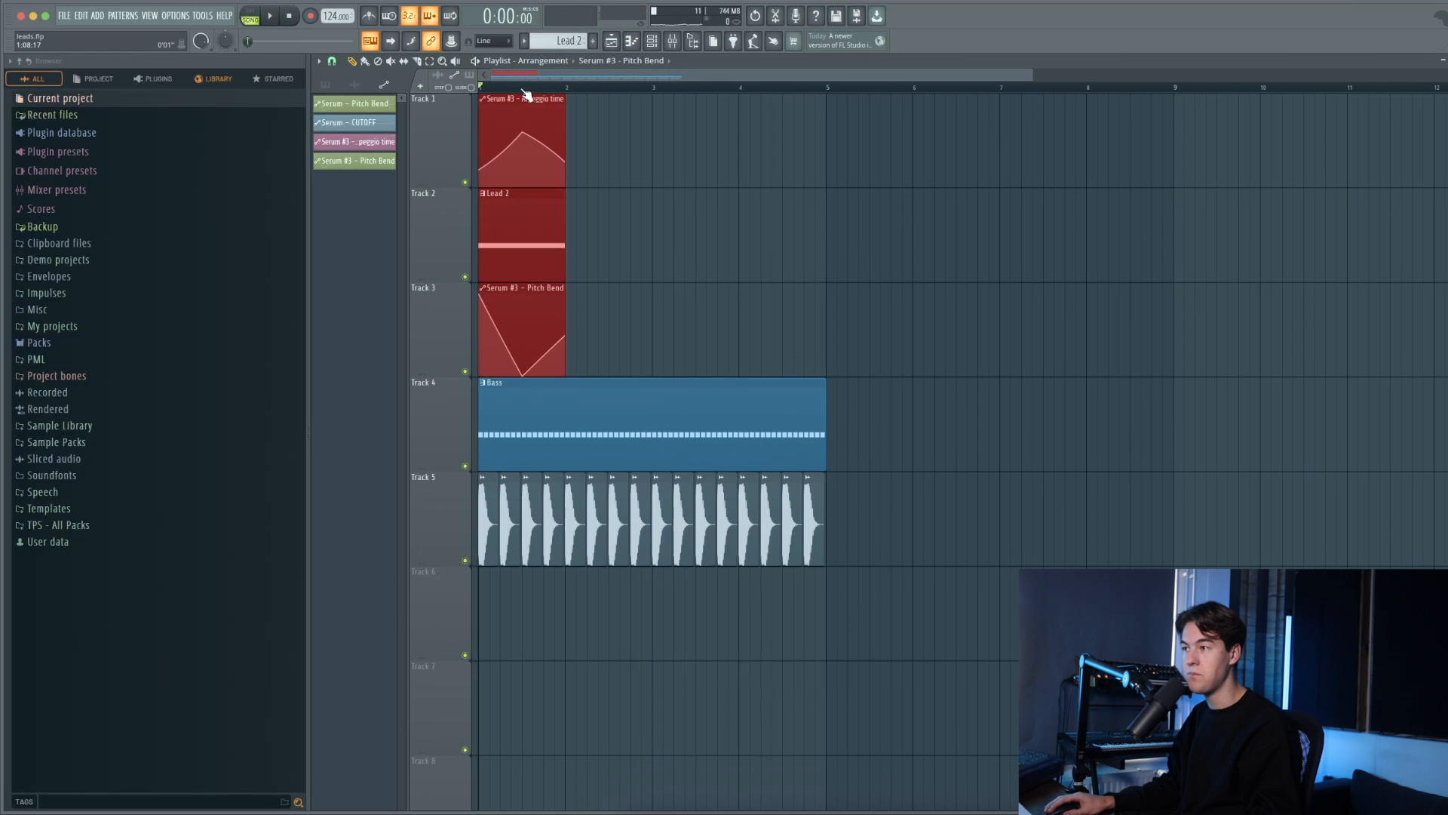
pyautogui.moveTo(526, 98); pyautogui.dragTo(863, 106)
pyautogui.scroll(-2, 895, 317)
pyautogui.keyDown('ctrl'); pyautogui.click(971, 556); pyautogui.keyUp('ctrl')
pyautogui.moveTo(971, 555); pyautogui.dragTo(424, 317)
pyautogui.moveTo(614, 365); pyautogui.dragTo(902, 353)
pyautogui.keyDown('ctrl'); pyautogui.click(989, 252); pyautogui.keyUp('ctrl')
# - Make the pitch bend clip at bar 5 unique and reshape it to rise from lowest to 100% mid-bar and fall back
pyautogui.scroll(4, 883, 181)
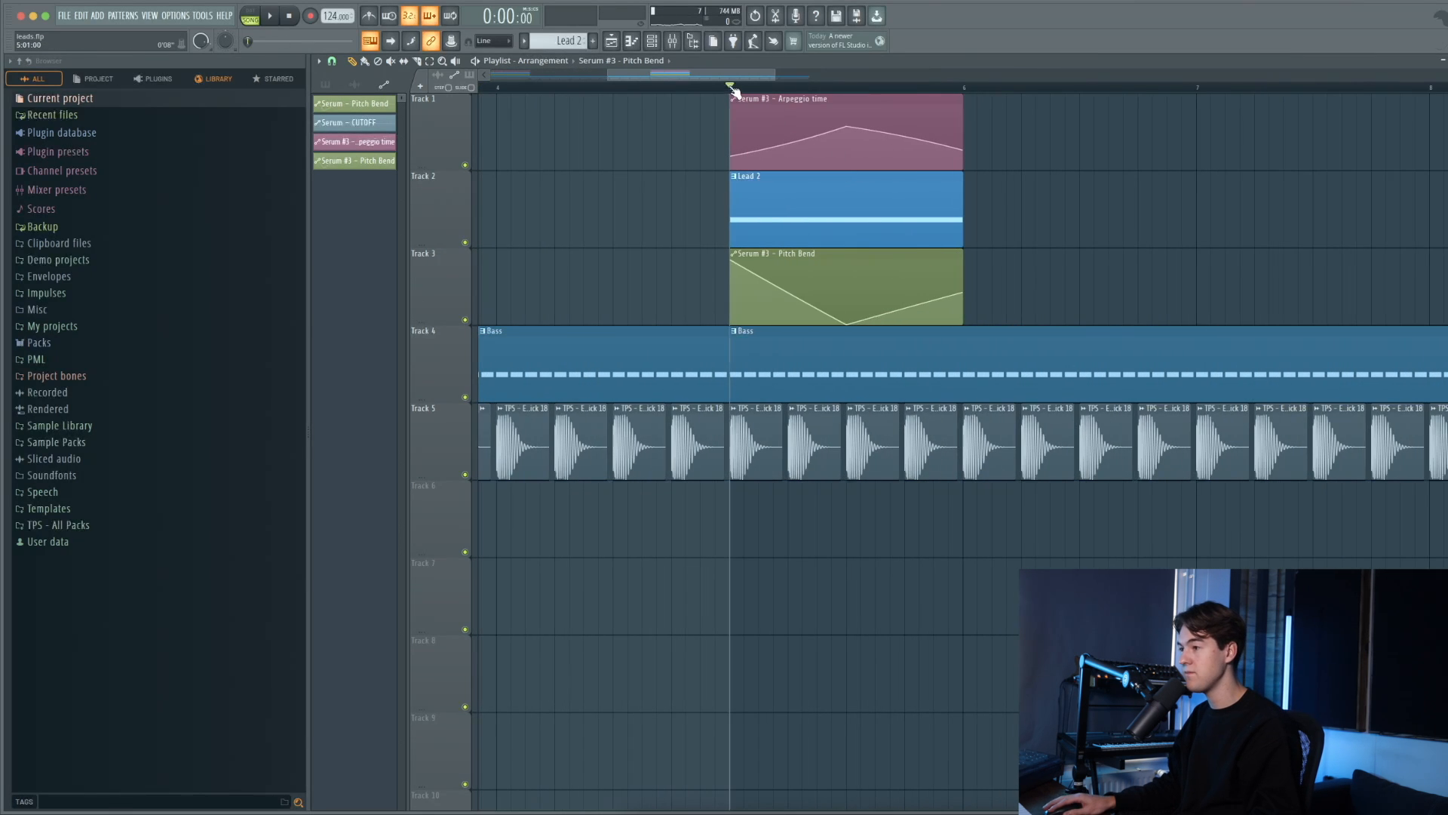
pyautogui.scroll(1, 746, 226)
pyautogui.click(729, 257)
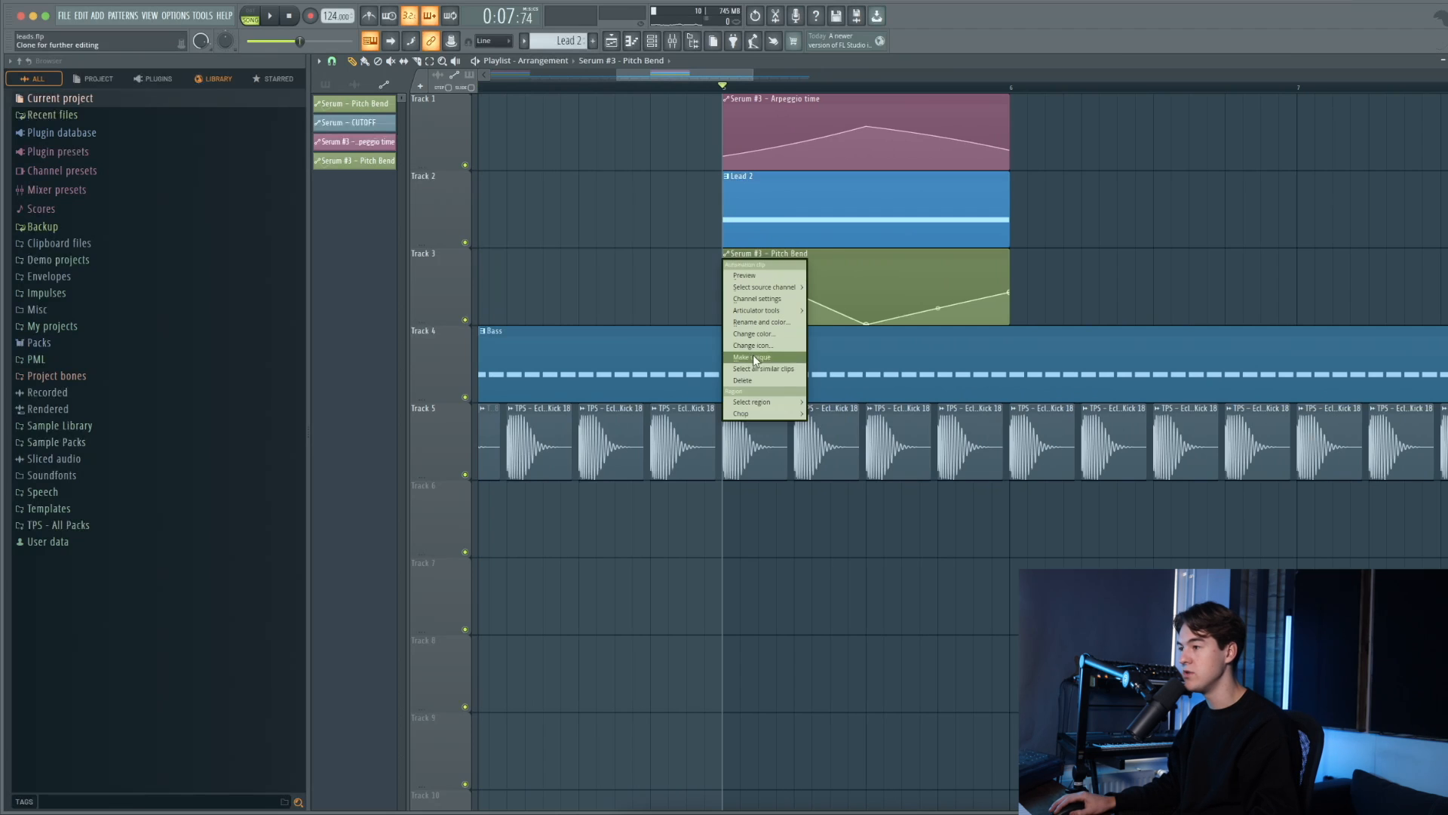
pyautogui.click(753, 355)
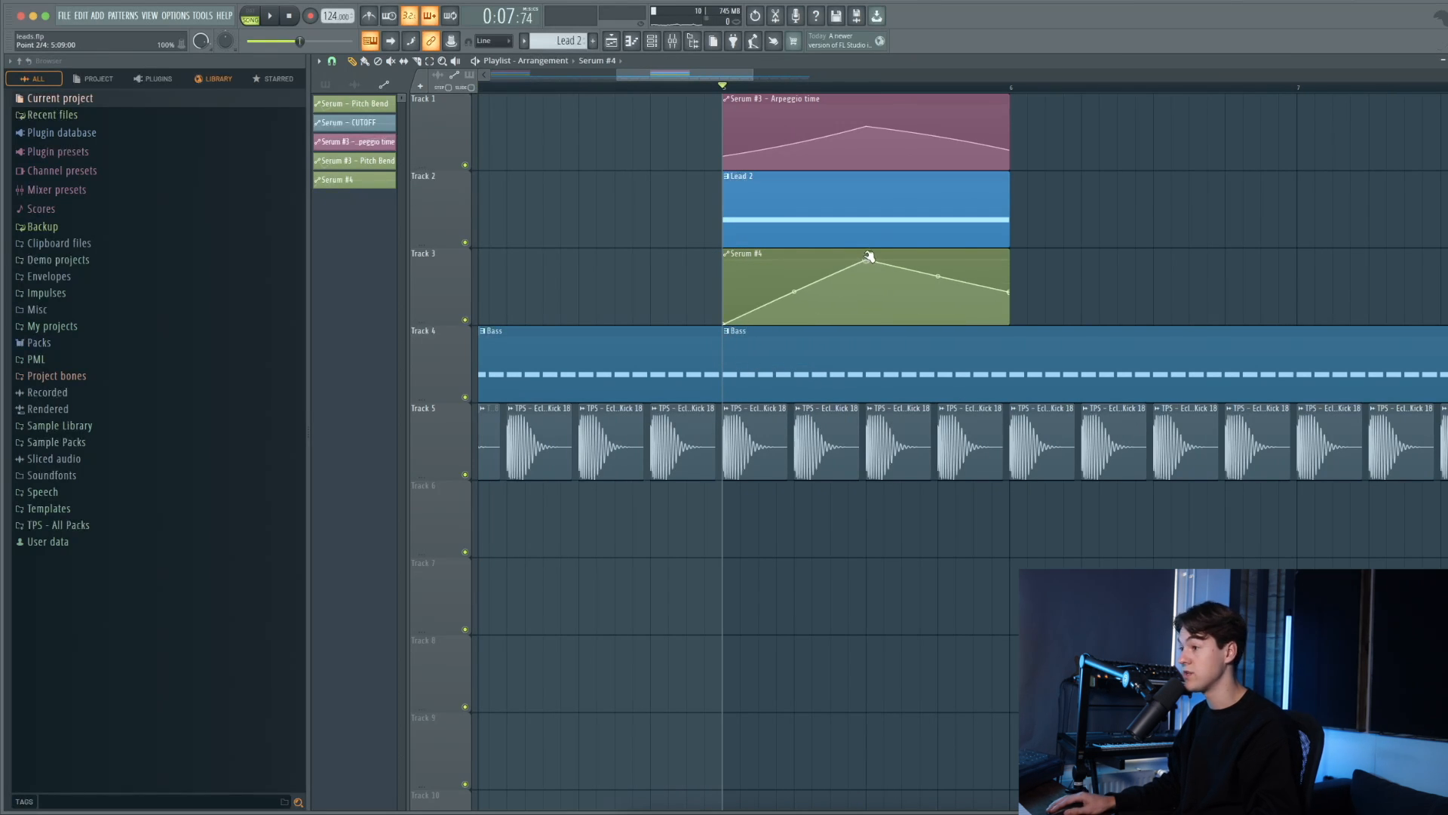
pyautogui.press('space')
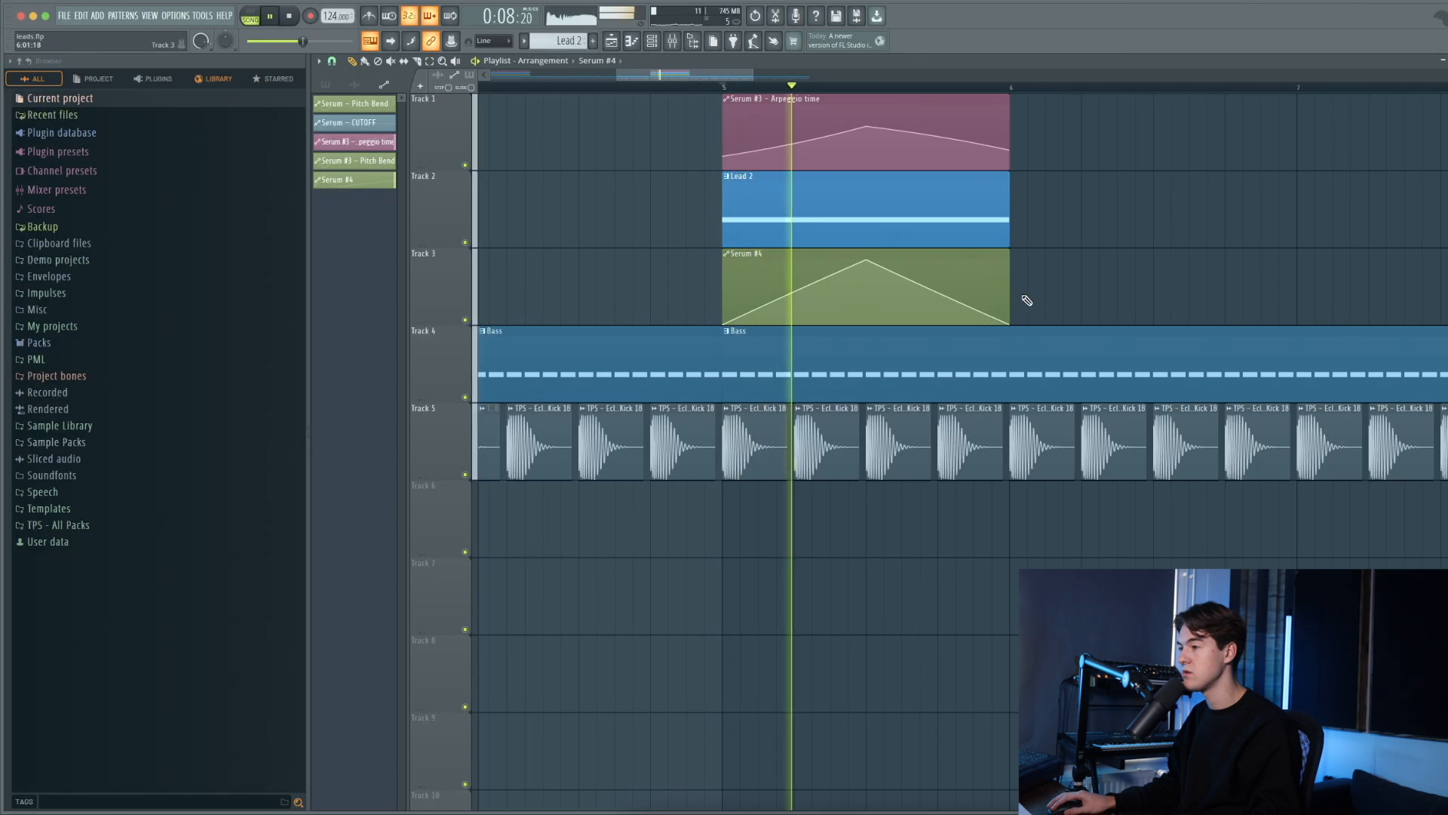
# - Listen to the eight-bar arrangement from the start and again from just before bar 5
pyautogui.scroll(-4, 1023, 299)
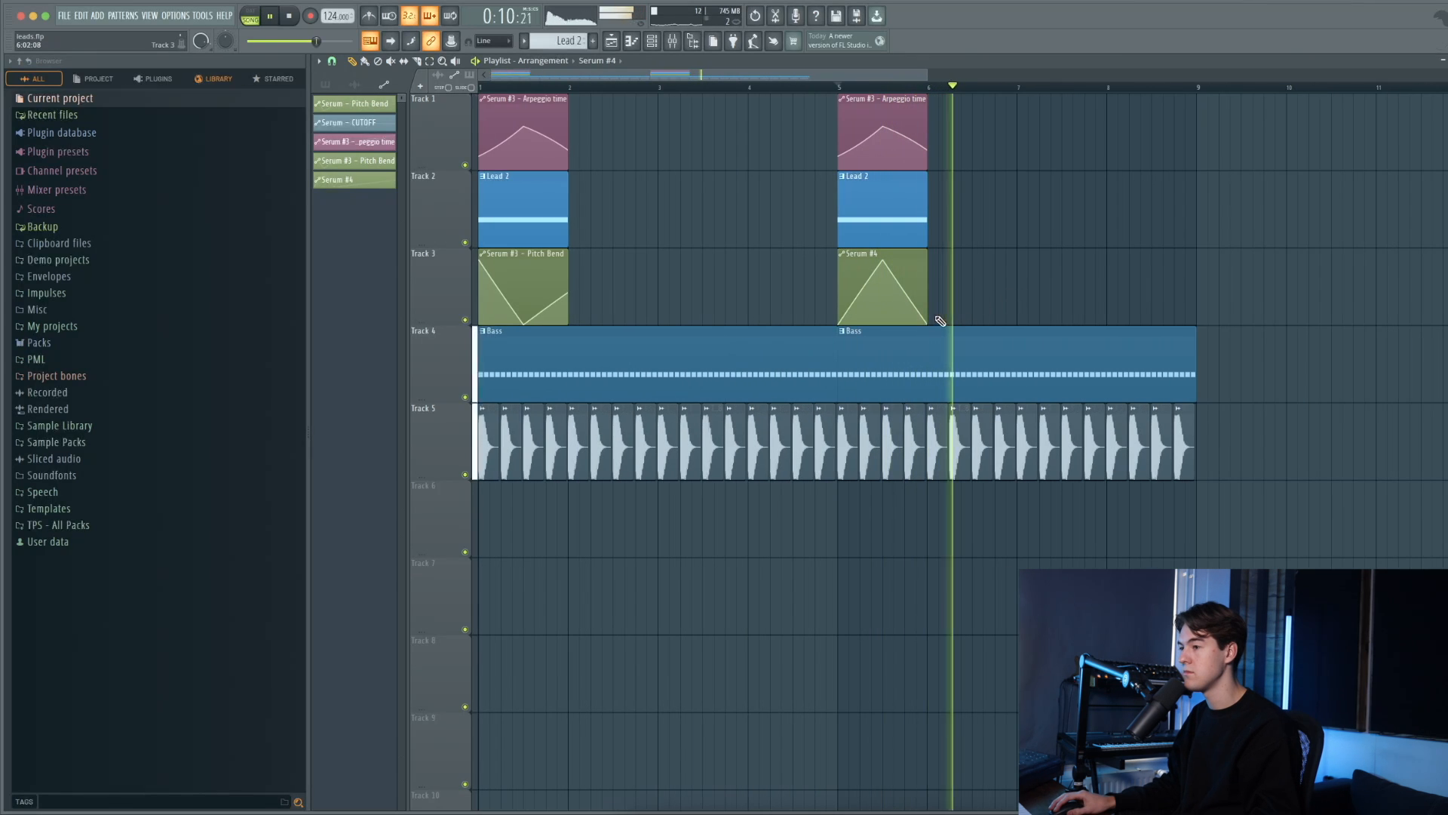
pyautogui.click(482, 87)
pyautogui.keyDown('alt'); pyautogui.scroll(-3, 646, 215); pyautogui.keyUp('alt')
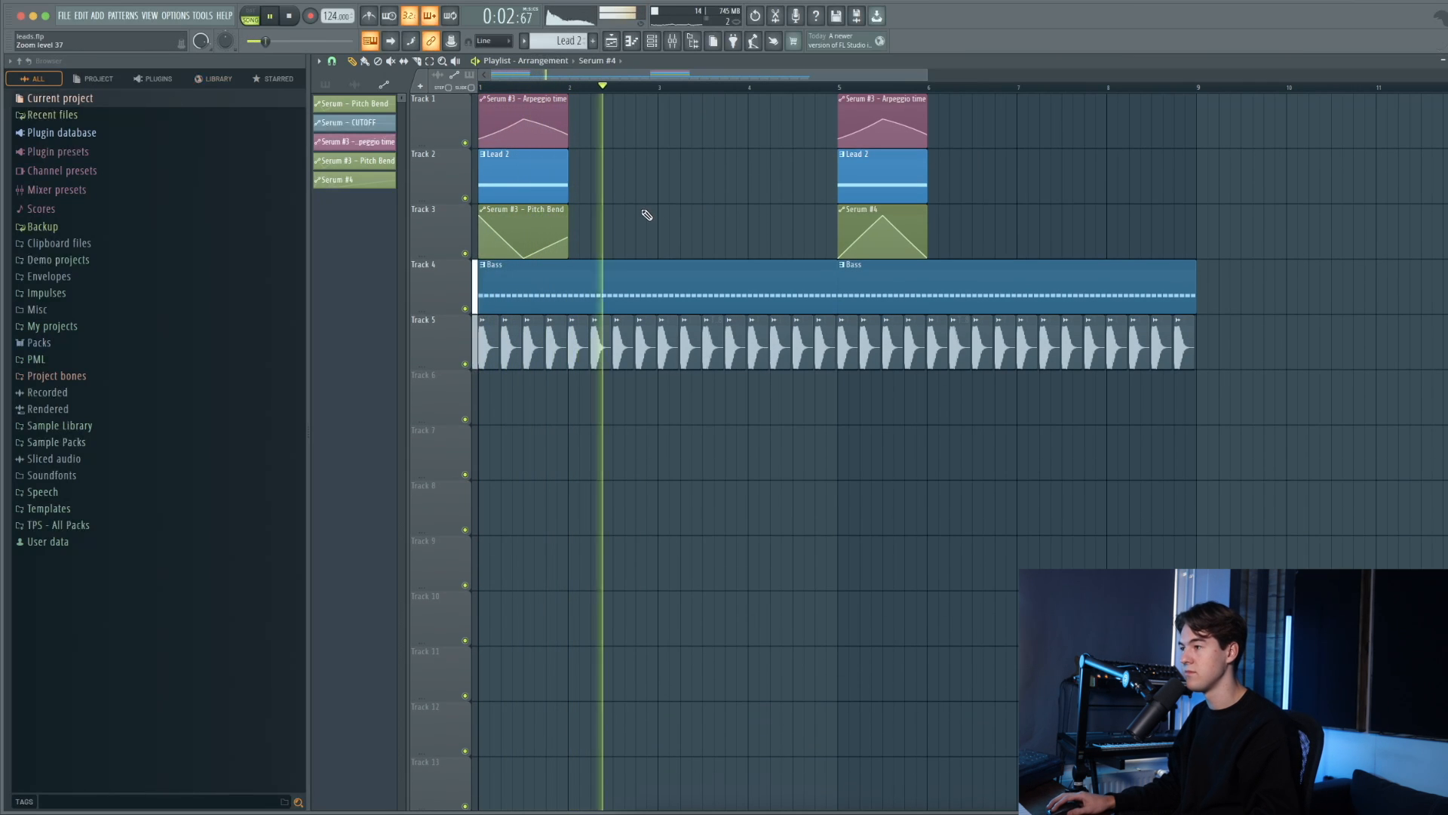
pyautogui.click(801, 87)
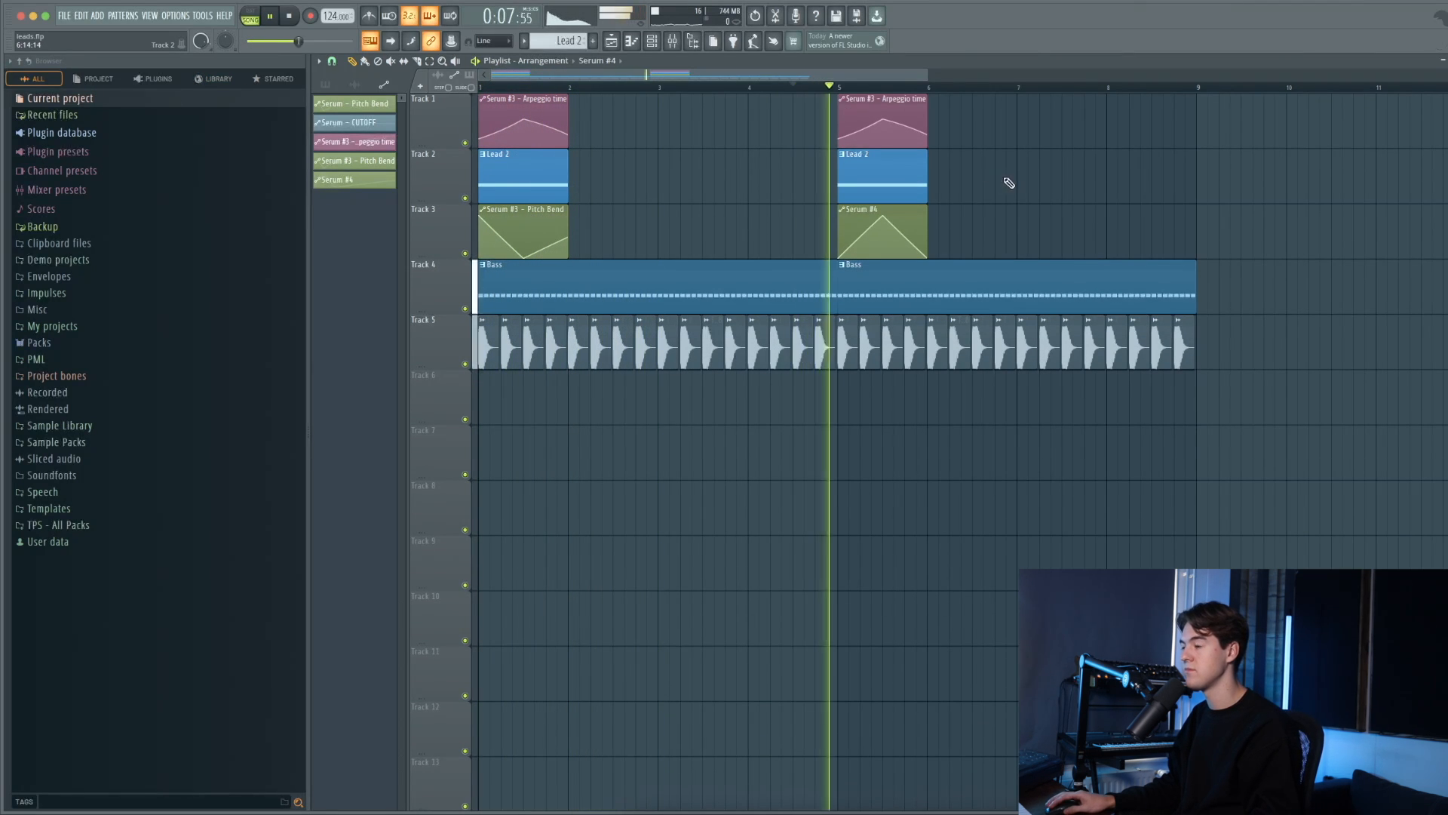